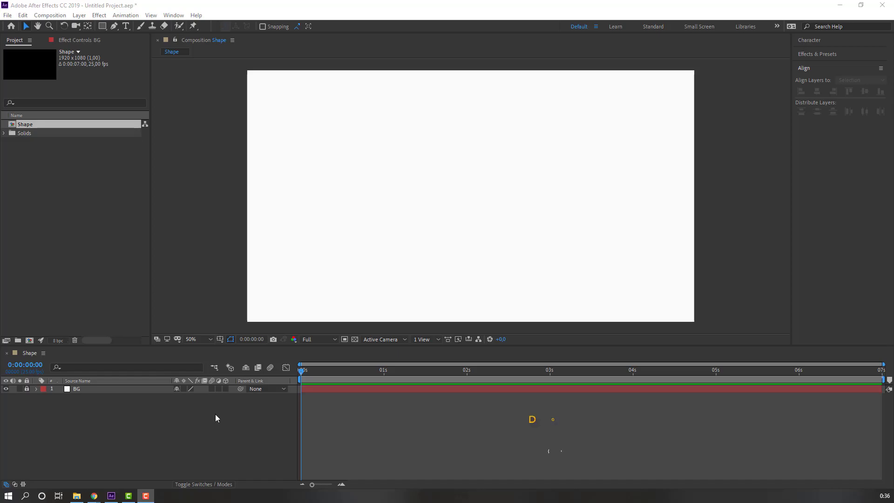
Step: Draw a small green circle in the upper-left area of the composition with the Ellipse Tool and center its anchor point on it
left_click(103, 26)
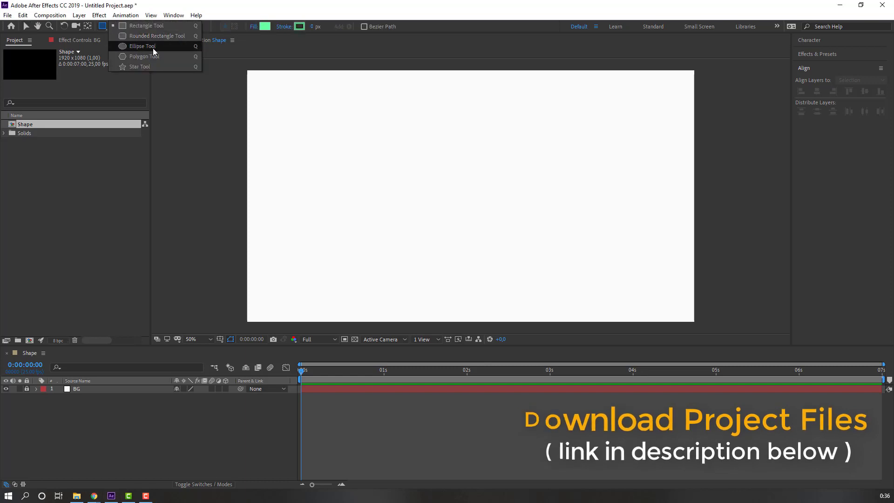
left_click(153, 49)
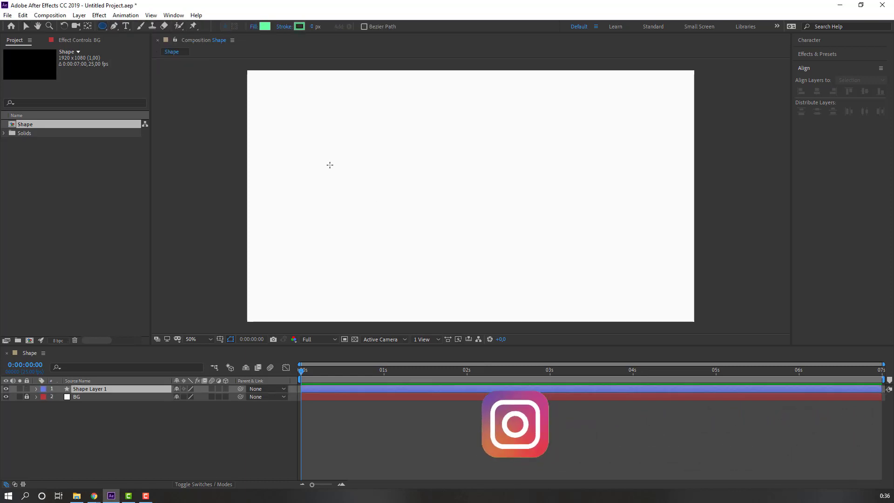
left_click_drag(324, 159, 343, 180)
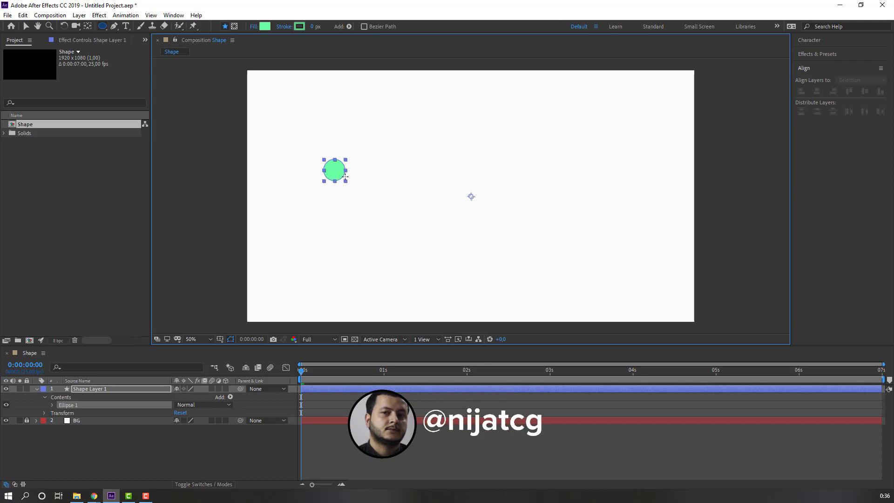
key("ctrl+alt+Home")
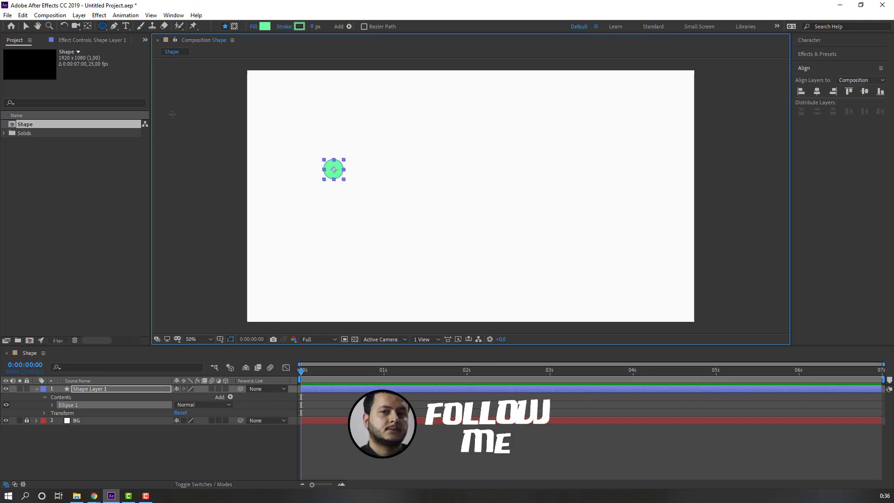
left_click(26, 26)
Step: Rename the circle's shape layer to circle01 and move the circle slightly towards the middle of the composition
left_click(36, 391)
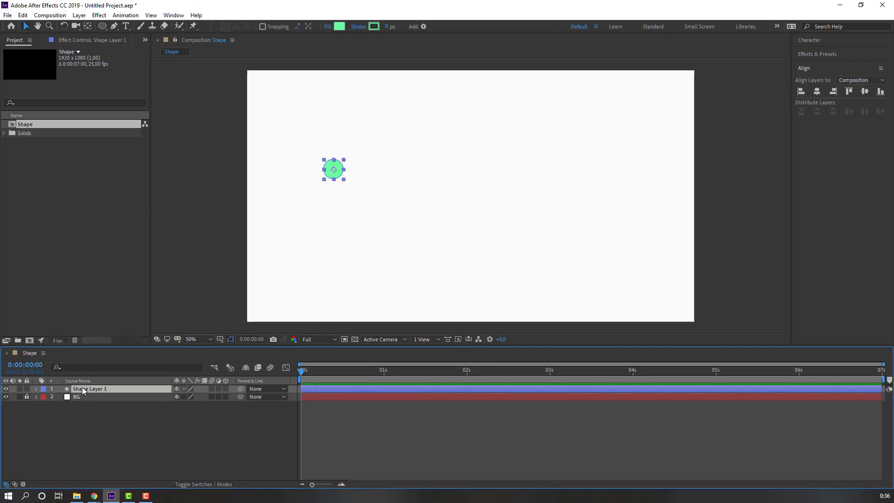
key("Return")
type("circ")
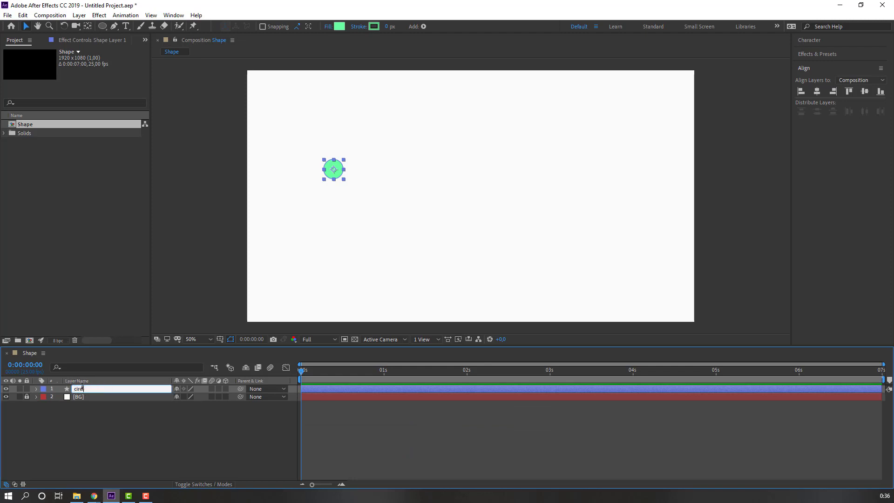
type("le01")
key("Return")
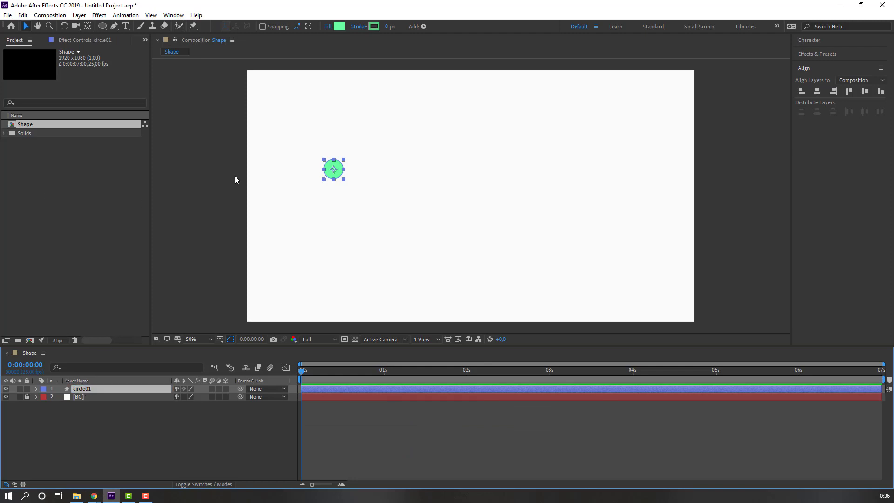
left_click_drag(333, 171, 368, 179)
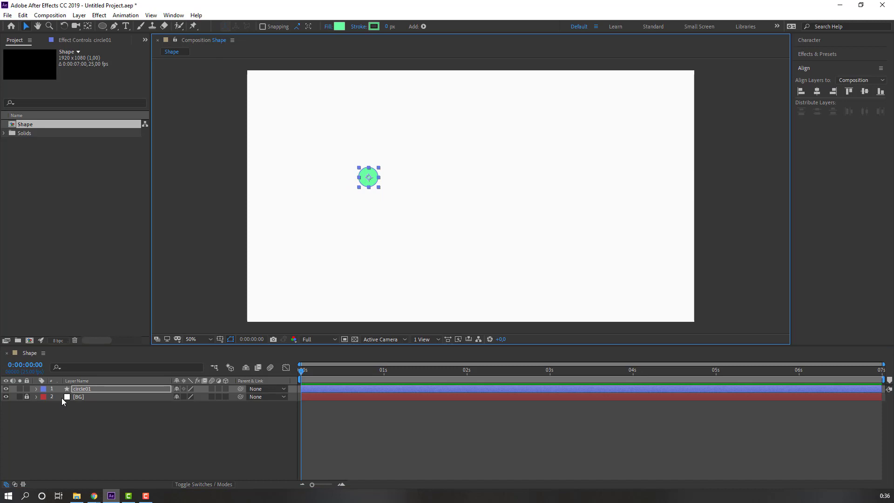
Step: Duplicate circle01 and shift the copy horizontally to the right, leaving a small gap between the two circles
left_click(89, 397)
key("ctrl+d")
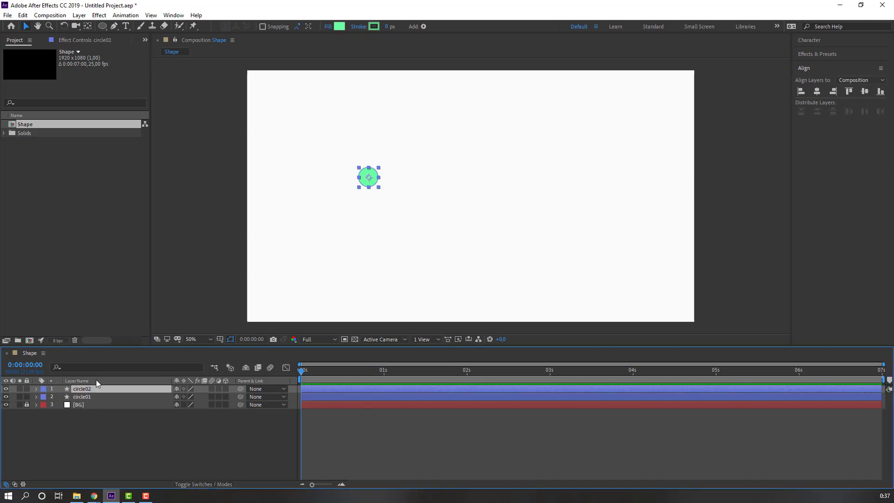
key("shift+Right")
key("shift+Right")
key("shift+Right")
key("shift+Right")
key("shift+Right")
key("shift+Right")
key("shift+Right")
key("shift+Right")
key("shift+Right")
key("shift+Right")
key("shift+Right")
key("shift+Right")
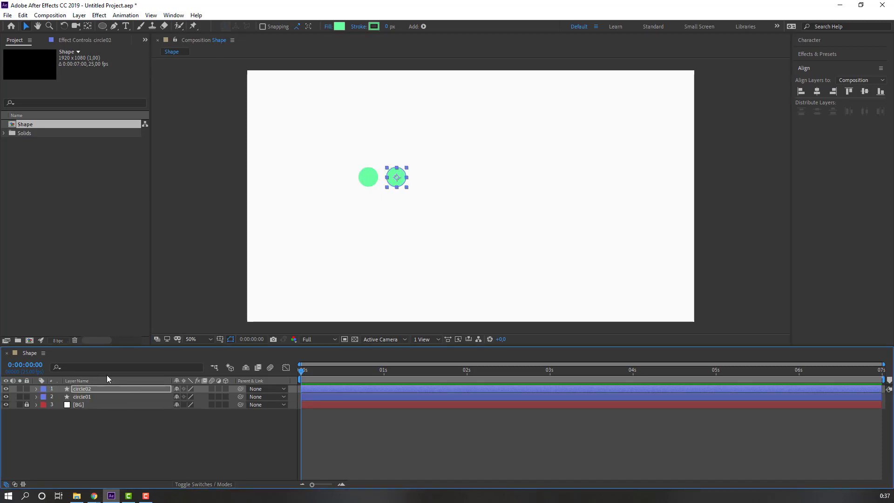
Step: Duplicate circle02 and shift the copy to the right so the three circles form an evenly spaced row
left_click(88, 390)
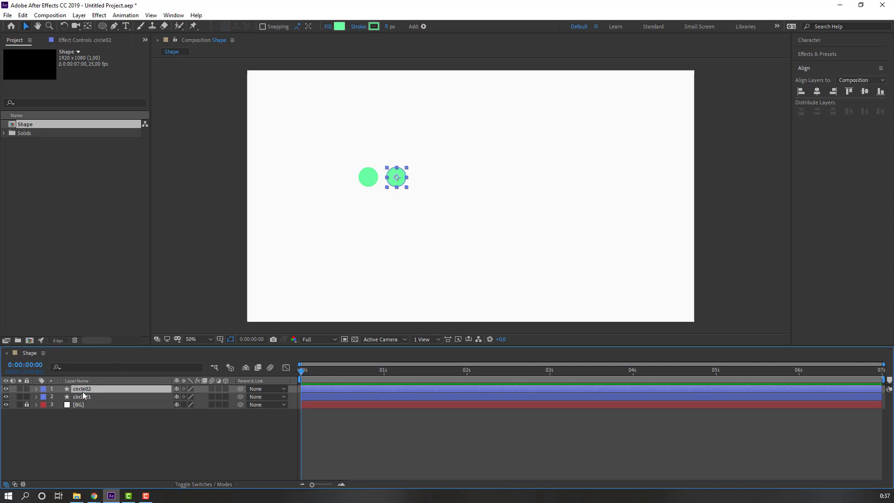
key("ctrl+d")
key("shift+Right")
key("shift+Right")
key("shift+Right")
key("shift+Right")
key("shift+Right")
key("shift+Right")
key("shift+Right")
key("shift+Right")
key("shift+Right")
key("shift+Right")
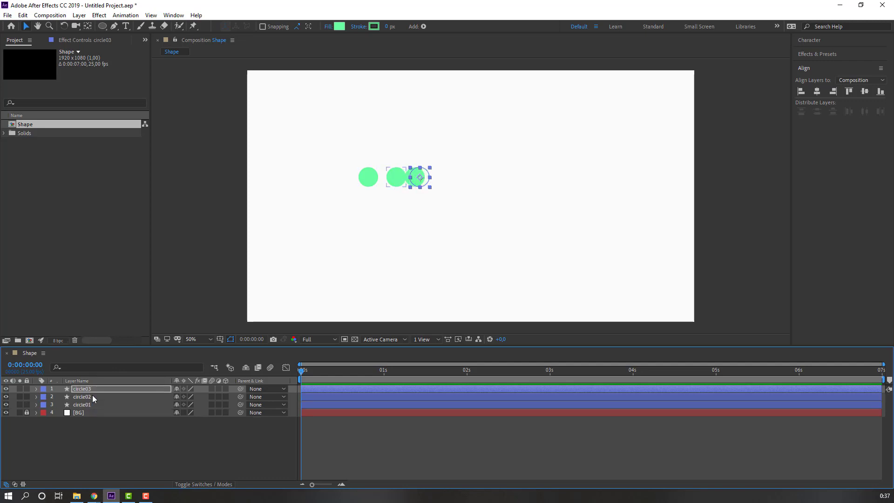
key("shift+Right")
key("shift+Right")
left_click(110, 434)
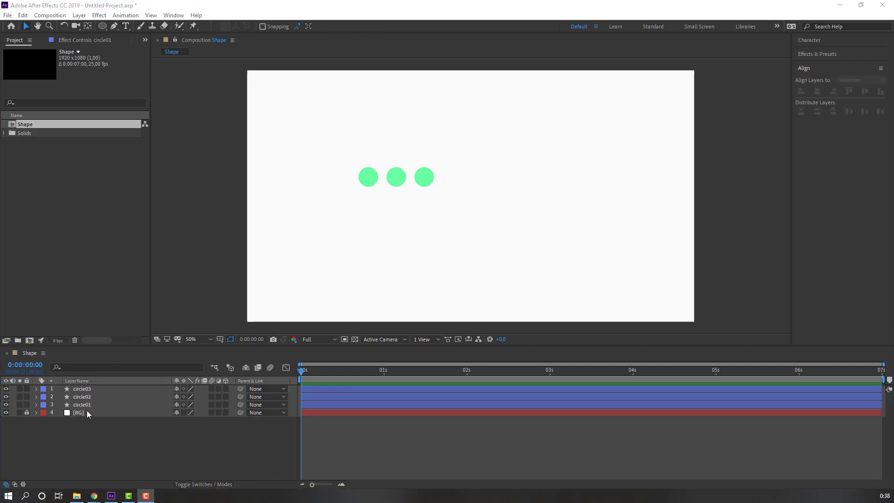
Step: Center the row of three circles in the composition, using the Title/Action Safe guides as reference
left_click(86, 405)
left_click(96, 391, "shift")
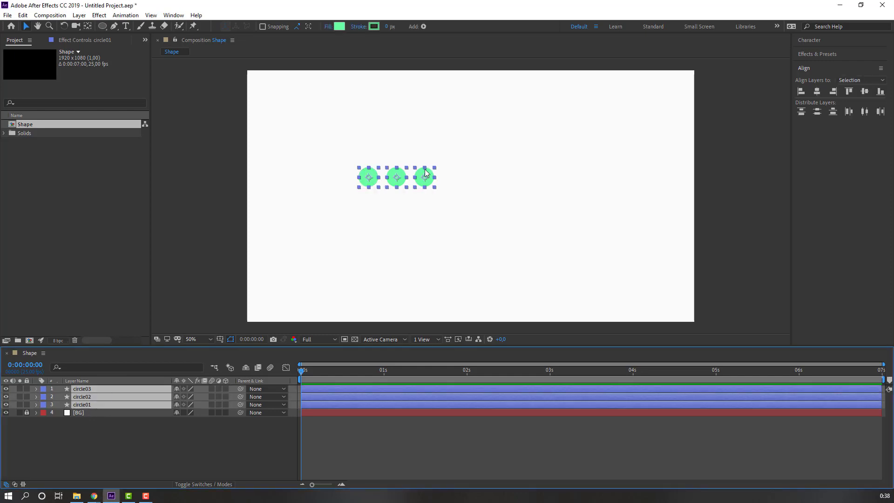
left_click_drag(426, 172, 496, 181)
left_click(221, 342)
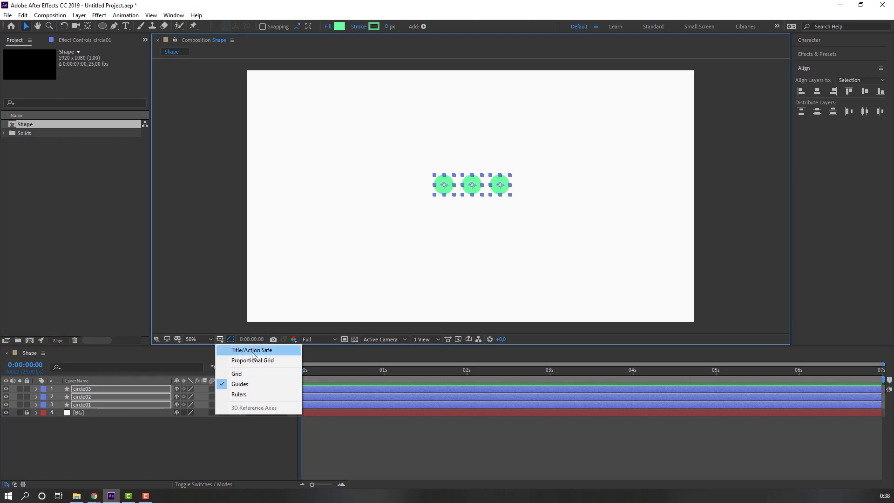
left_click(272, 353)
left_click_drag(477, 183, 477, 194)
left_click(181, 454)
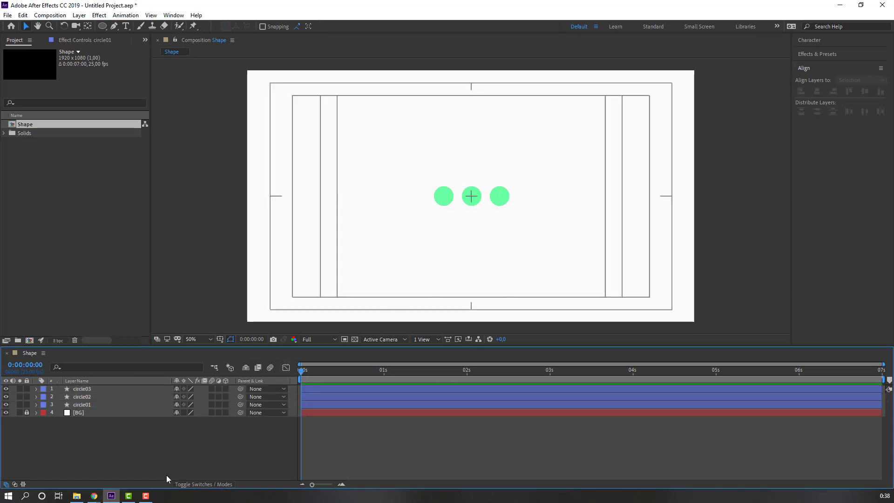
Step: Find the Gradient Ramp effect and apply it to the leftmost circle, circle01
left_click(816, 55)
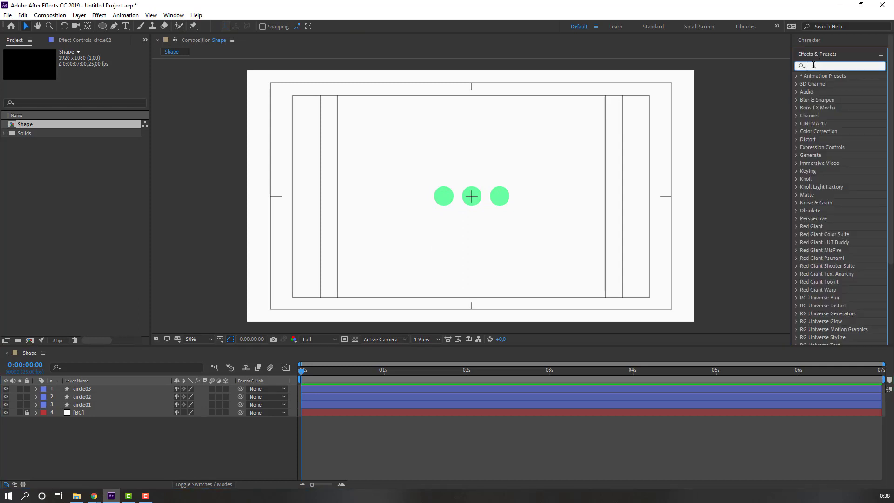
type("gradi")
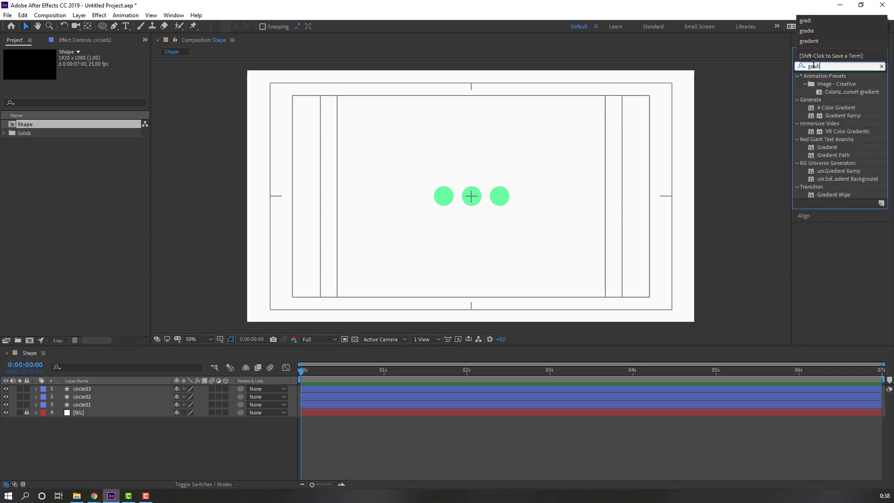
left_click_drag(843, 118, 442, 199)
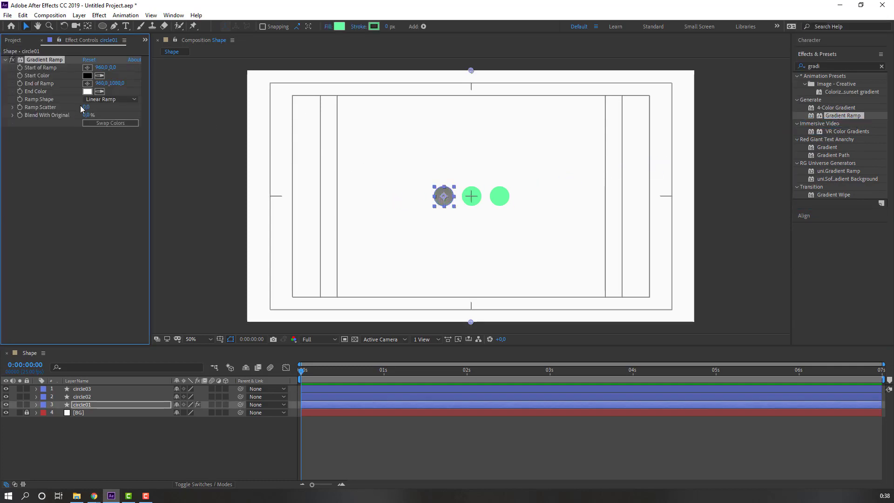
Step: Set circle01's Gradient Ramp end color to blue 38A7FC and its start color to light blue 9BCAFF
left_click(87, 91)
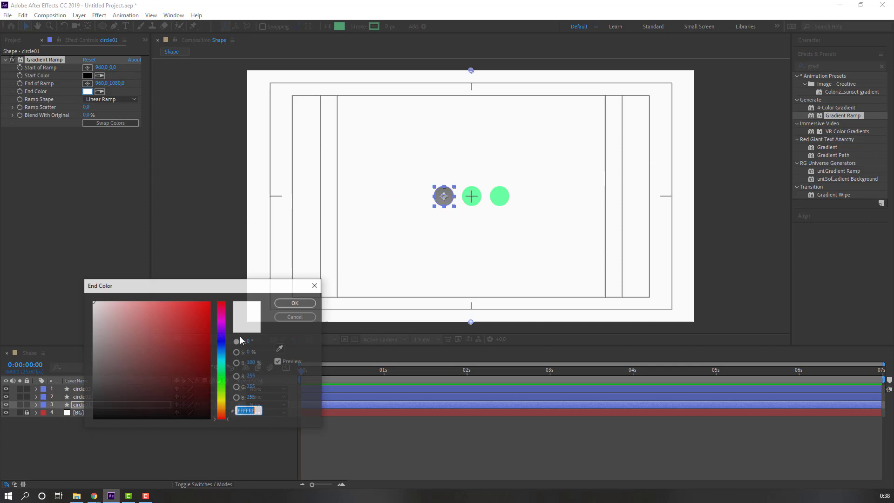
left_click(223, 353)
left_click(192, 314)
left_click(295, 302)
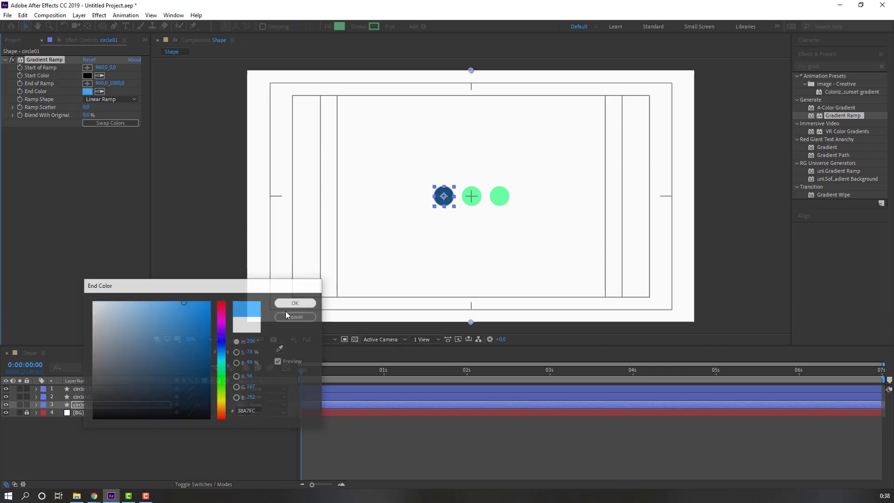
left_click(88, 76)
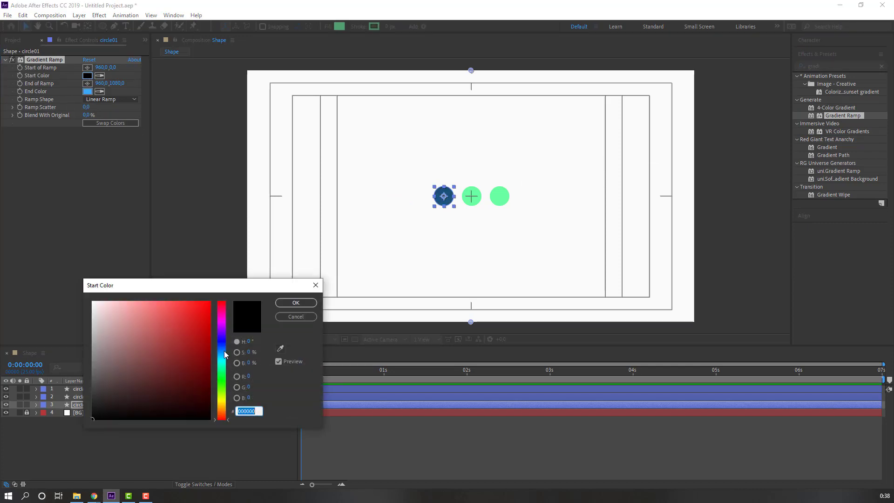
left_click(224, 351)
left_click_drag(131, 305, 138, 298)
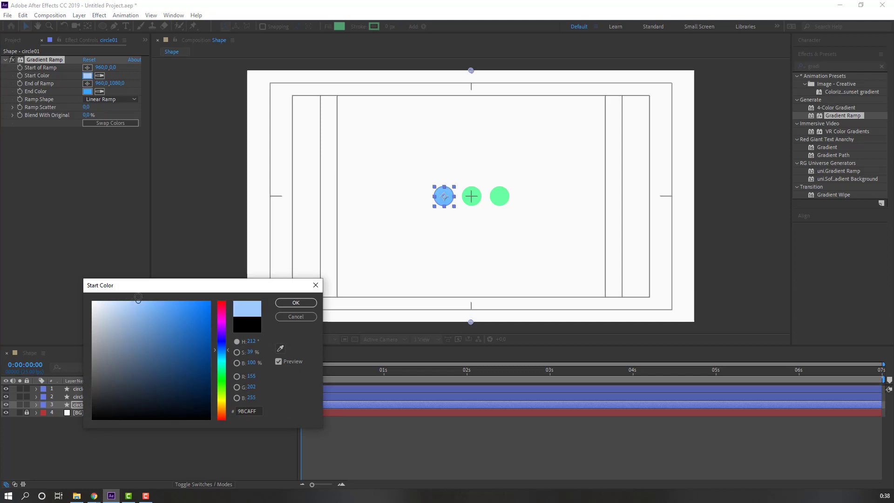
left_click(277, 303)
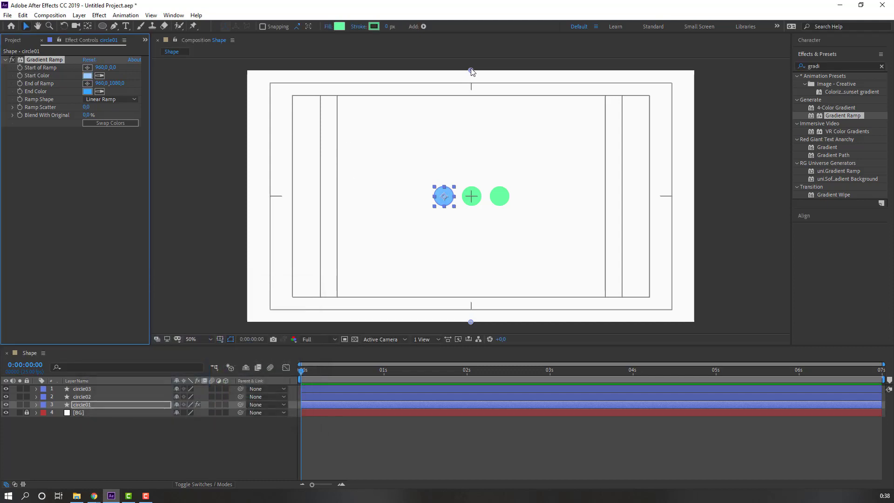
Step: Position circle01's gradient start point just above the circle at about 842, 479 and the end point near its lower edge at about 862, 575
left_click_drag(471, 69, 451, 166)
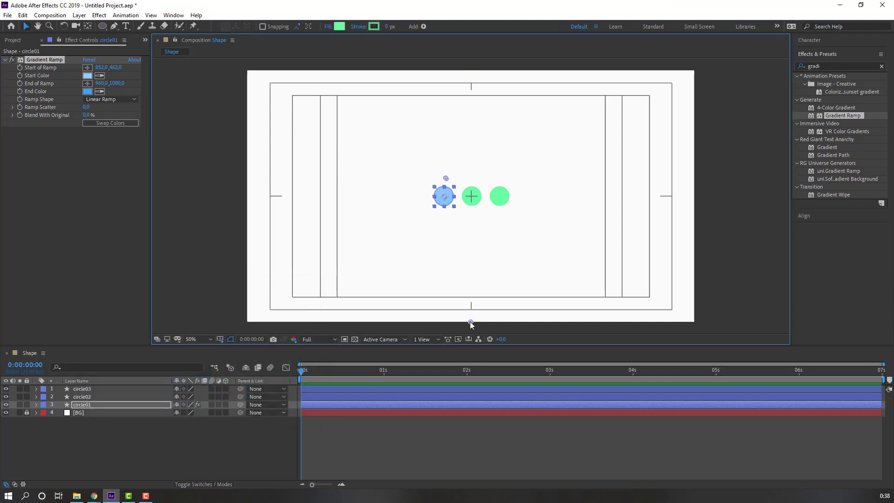
left_click_drag(471, 322, 425, 213)
key("period")
mouse_move(421, 161)
left_mouse_down()
mouse_move(406, 105)
mouse_move(418, 172)
left_mouse_up()
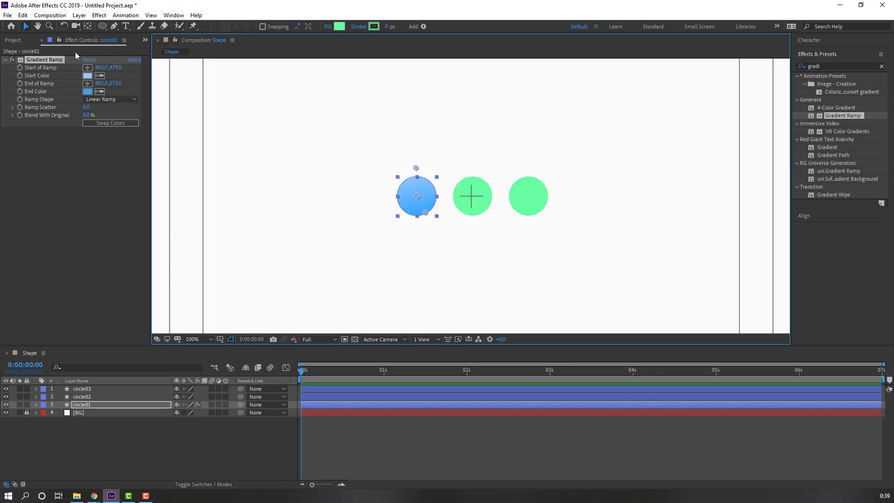
Step: Copy the Gradient Ramp effect from circle01 onto circle02
left_click(56, 61)
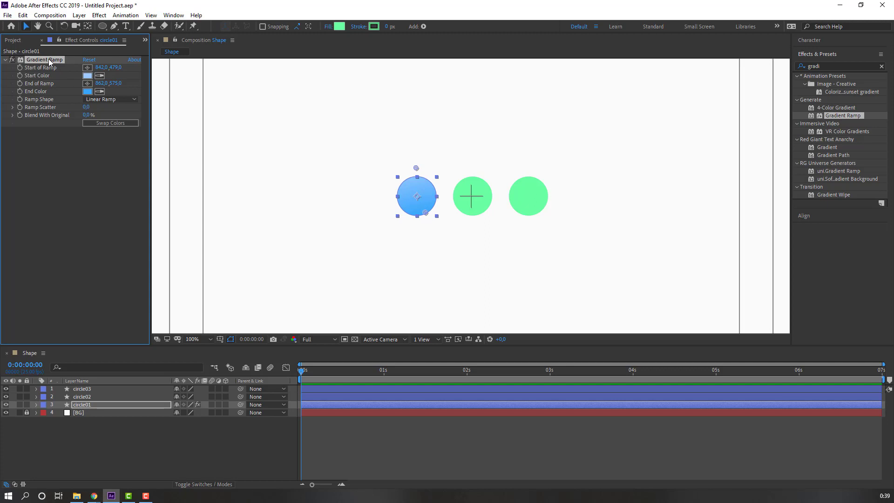
left_click(82, 397)
key("ctrl+v")
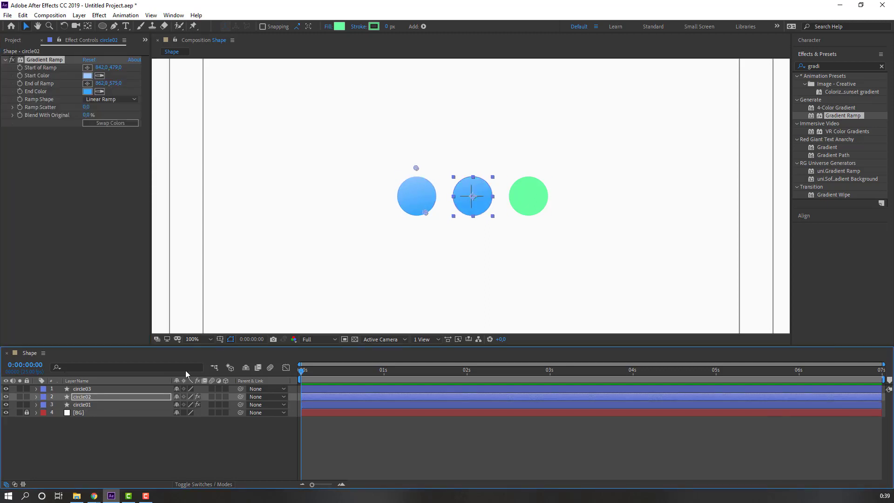
Step: Set circle02's Gradient Ramp end color to red FD1C1C and its start color to a light red
left_click(87, 92)
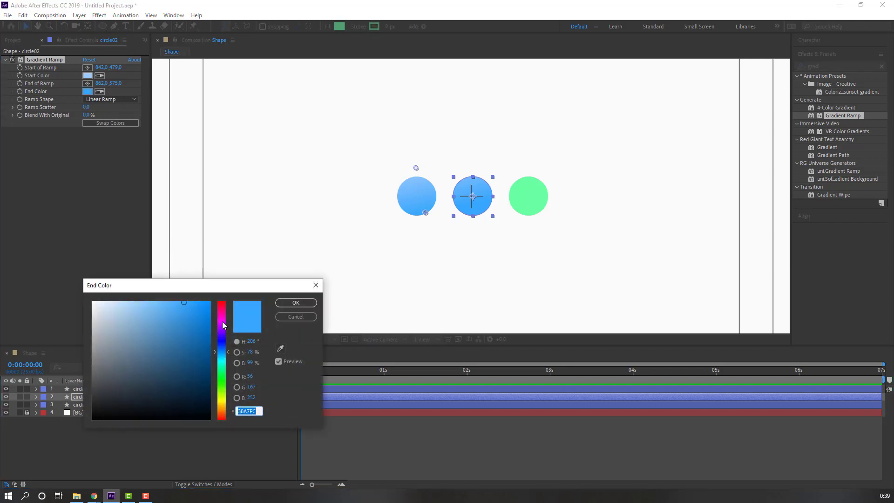
left_click_drag(222, 325, 225, 311)
left_click(198, 302)
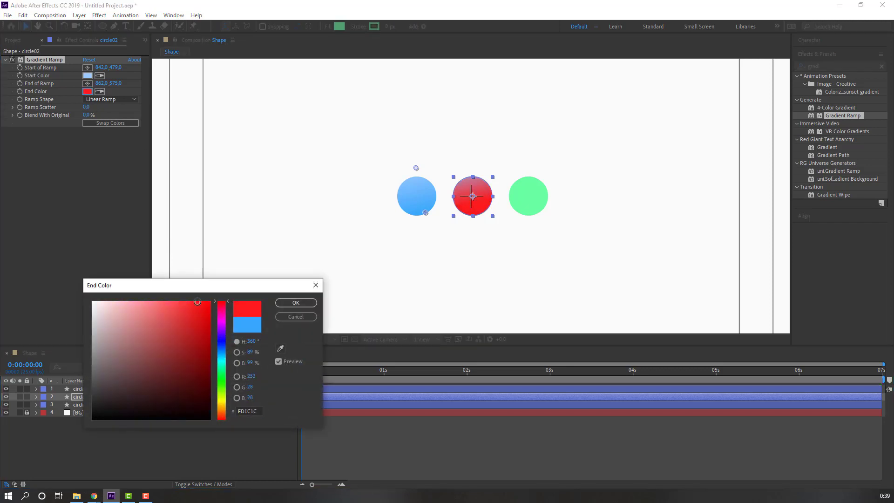
left_click(296, 303)
left_click(88, 75)
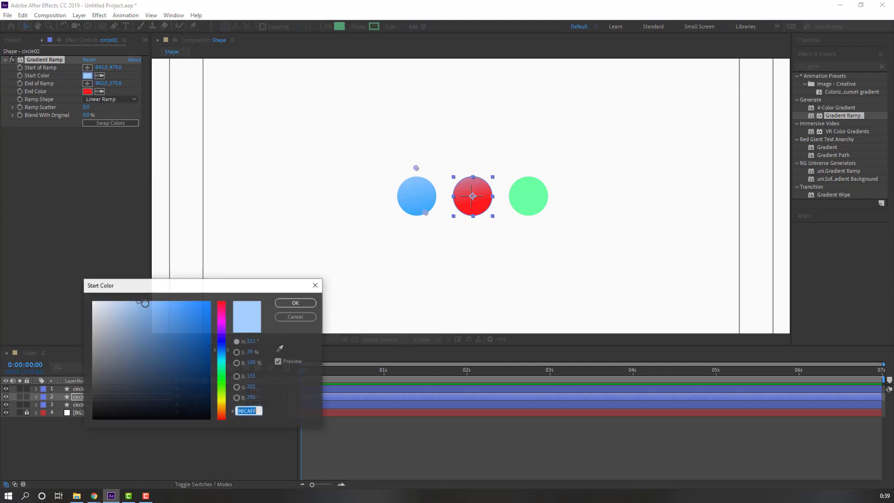
mouse_move(220, 309)
left_mouse_down()
mouse_move(216, 298)
mouse_move(63, 279)
left_mouse_up()
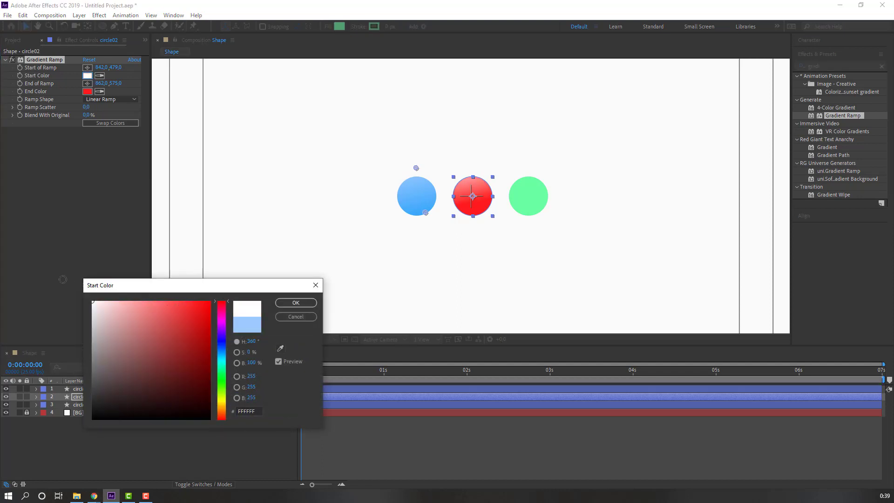
left_click_drag(112, 299, 154, 301)
left_click(296, 303)
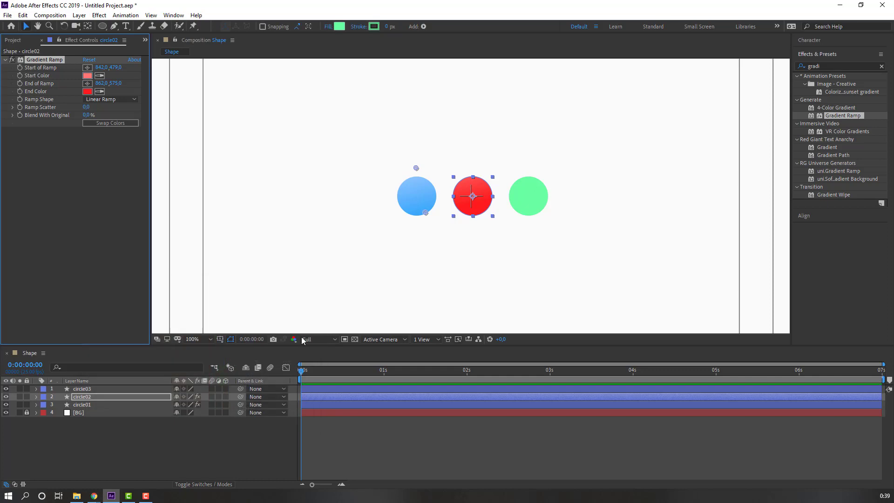
Step: Paste the copied Gradient Ramp effect onto circle03 and set its end color to bright green
left_click(82, 389)
key("ctrl+alt+shift+e")
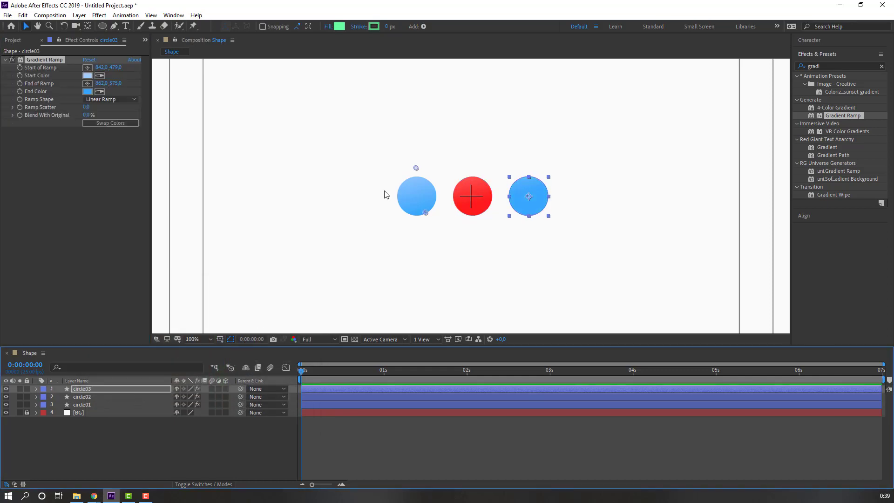
left_click(87, 91)
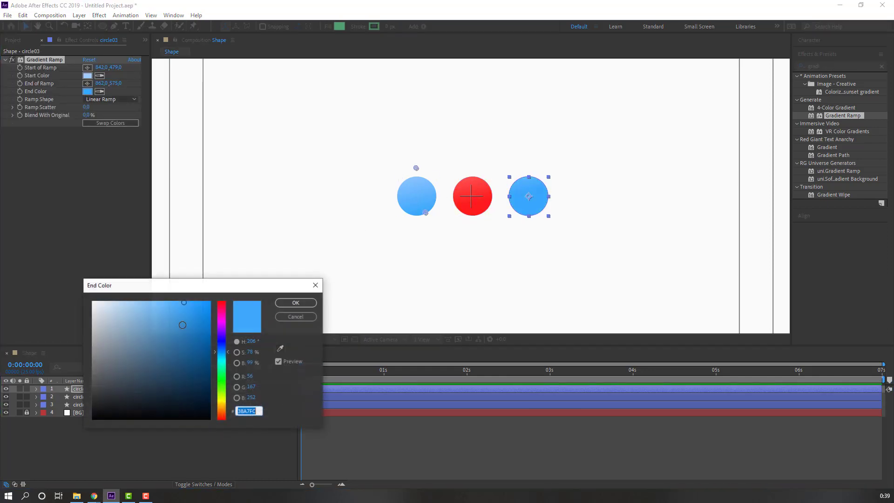
left_click(219, 378)
left_click_drag(219, 373, 219, 376)
left_click(179, 302)
left_click(296, 303)
Step: Set circle03's Gradient Ramp start color to light green and darken its end color to a deeper green
left_click(88, 75)
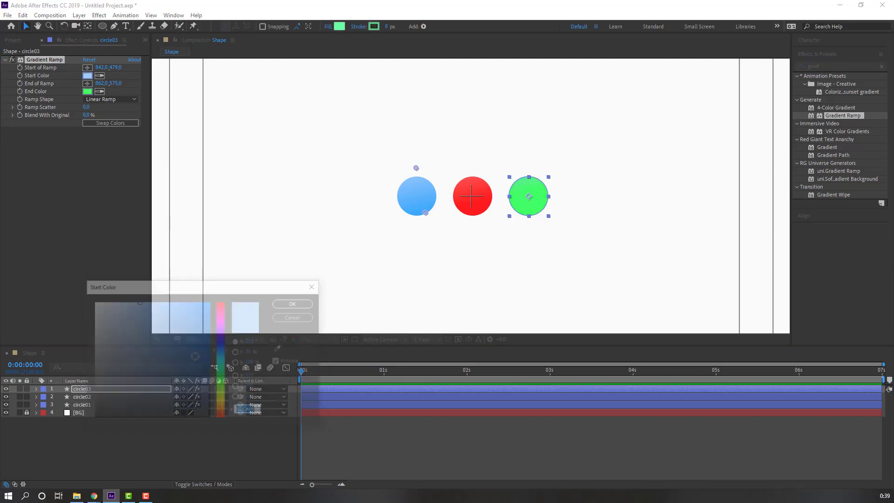
left_click(221, 376)
left_click_drag(133, 305, 128, 289)
left_click(296, 303)
left_click(88, 92)
left_click_drag(200, 307, 209, 326)
left_click(296, 303)
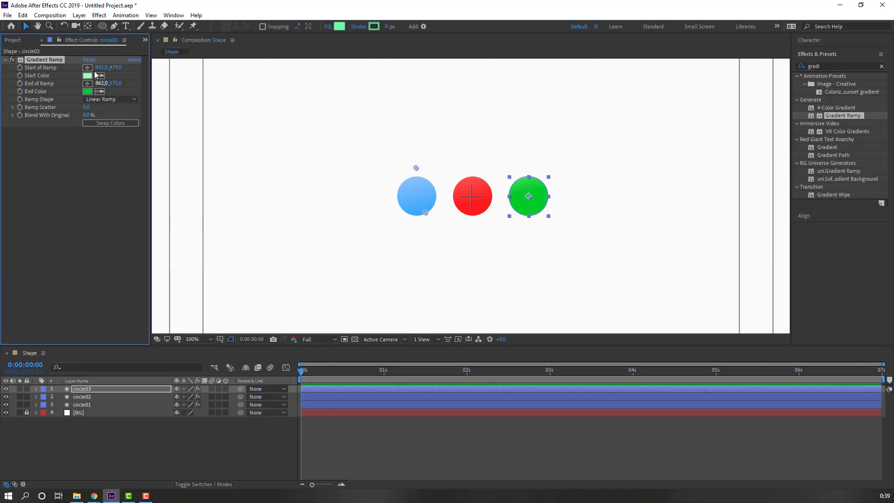
left_click(87, 76)
left_click(170, 303)
left_click(296, 302)
Step: Position circle03's gradient start point just above the circle at about 1086, 486 and the end point below its lower edge at about 1103, 592
left_click(85, 390)
scroll(498, 204, "down", 1)
left_click(54, 60)
scroll(459, 204, "up", 1)
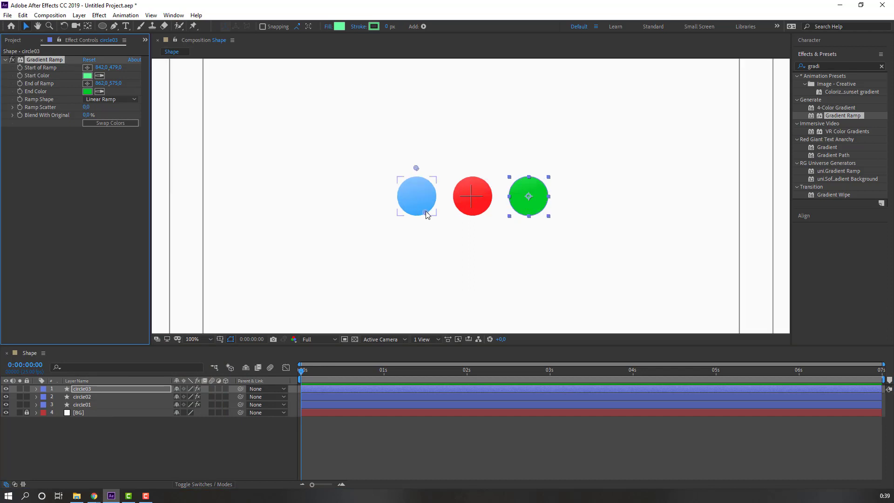
left_click(85, 390)
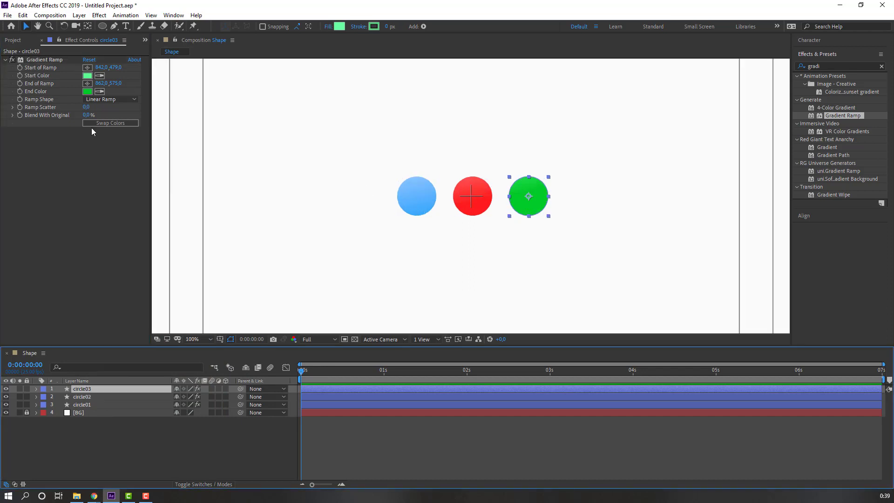
left_click(45, 60)
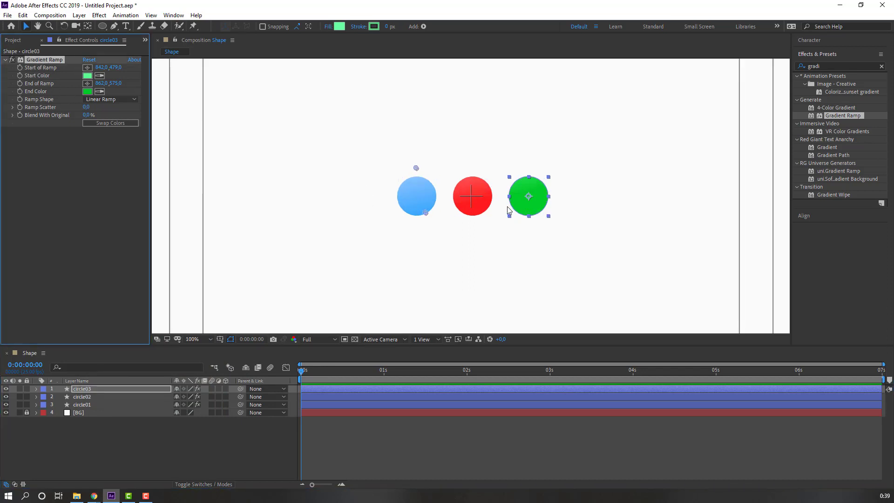
left_click_drag(416, 169, 524, 168)
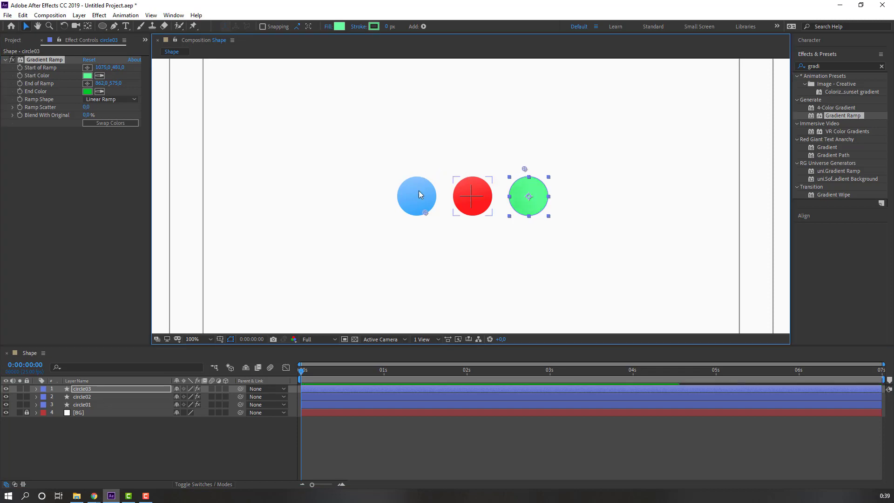
left_click_drag(424, 216, 538, 221)
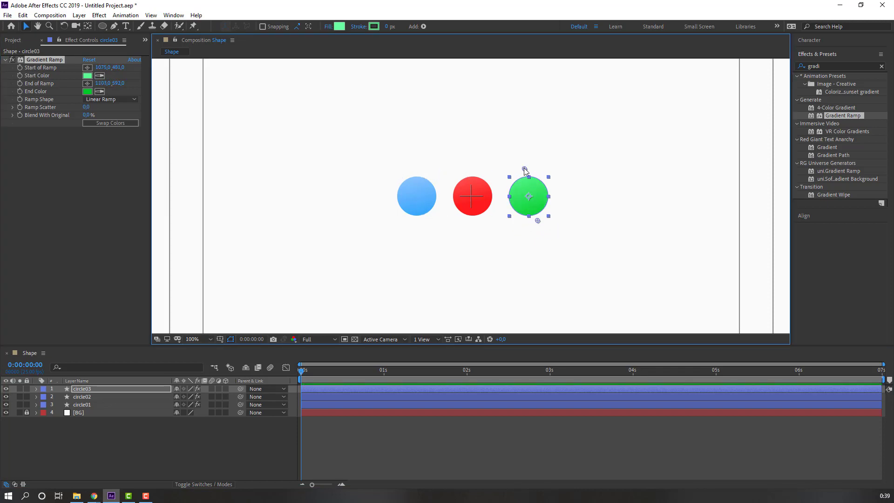
mouse_move(524, 169)
left_mouse_down()
mouse_move(512, 160)
mouse_move(529, 171)
left_mouse_up()
Step: Position circle02's gradient start point at its upper edge at about 948, 500 and the end point below its lower edge at about 975, 592
left_click(85, 397)
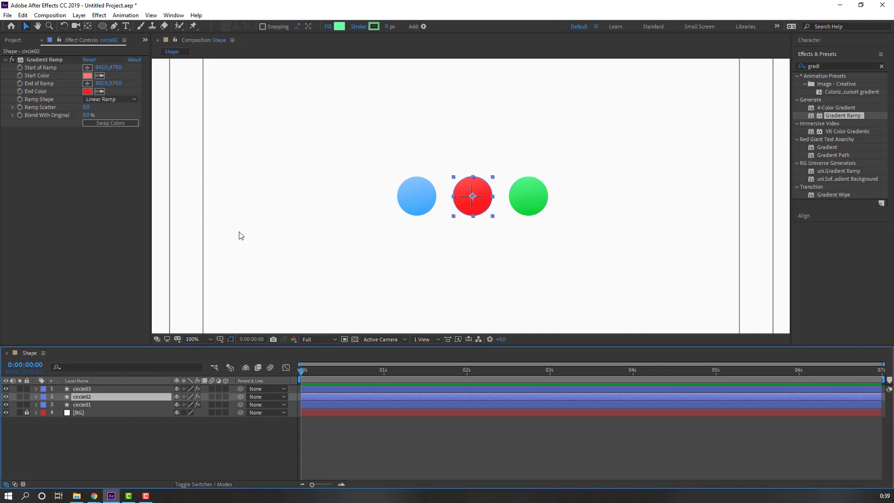
left_click(55, 60)
left_click_drag(416, 169, 470, 171)
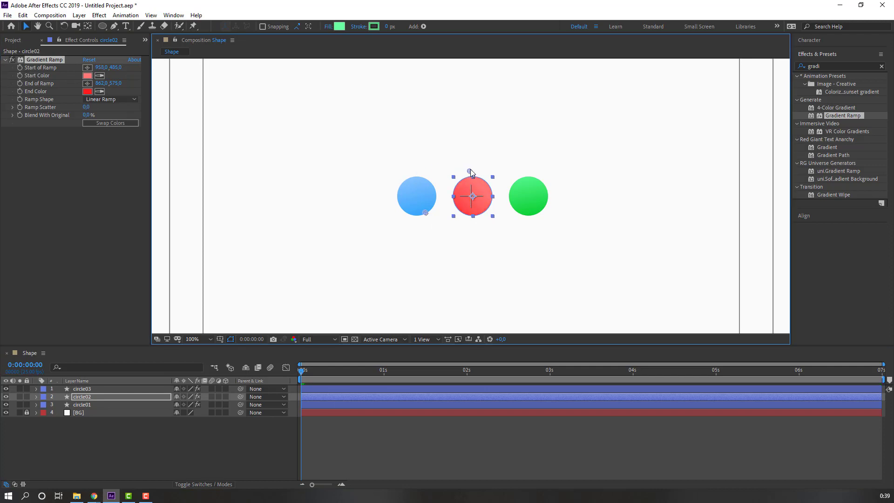
left_click_drag(426, 214, 483, 217)
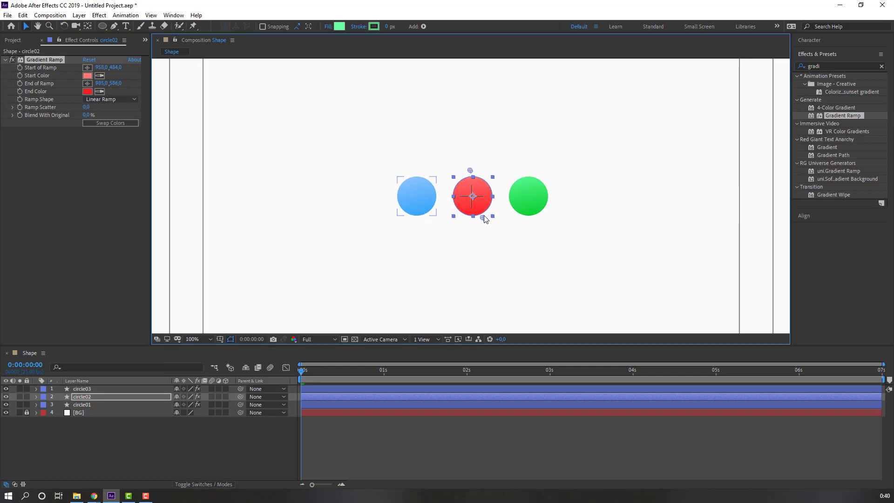
mouse_move(471, 170)
left_mouse_down()
mouse_move(456, 170)
mouse_move(467, 179)
left_mouse_up()
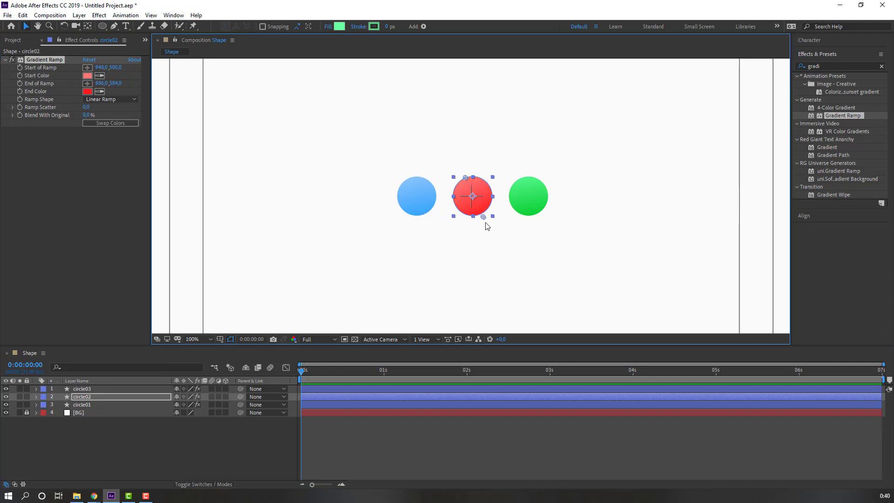
left_click_drag(481, 217, 479, 223)
left_click(176, 452)
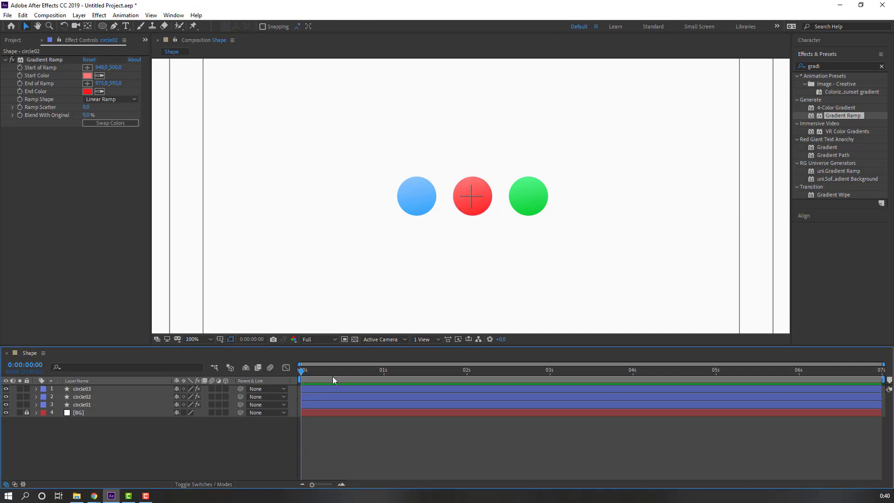
Step: Show the whole composition frame at 50% and turn off the Title/Action Safe overlay
scroll(434, 217, "down", 1)
key("period")
key("period")
key("comma")
key("comma")
left_click(219, 339)
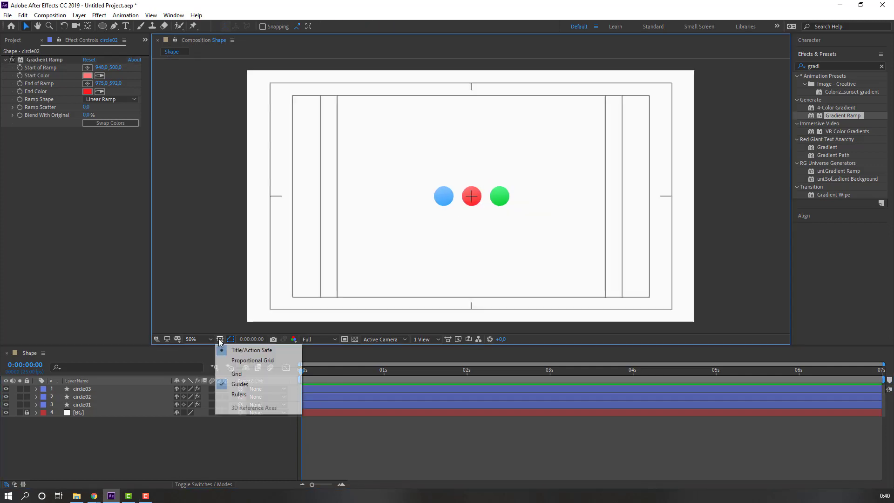
left_click(271, 353)
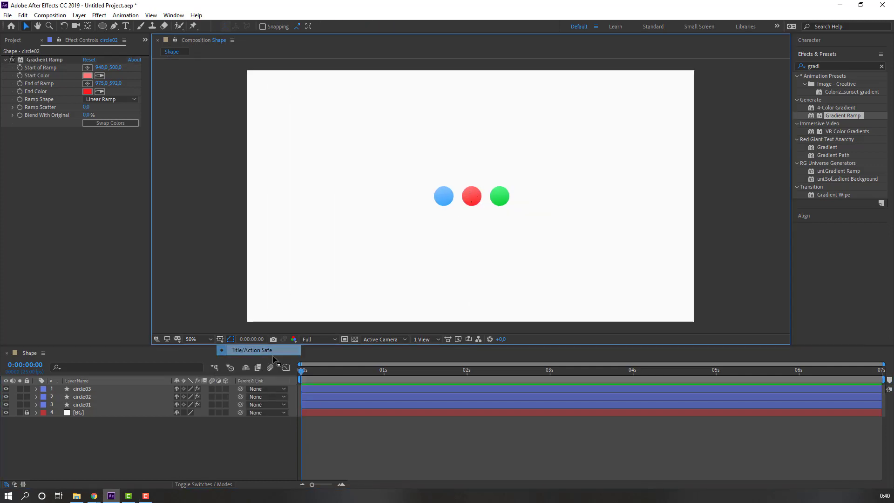
left_click(203, 452)
Step: Keyframe circle02's Scale at 100% on frame 0 and at 80% on frame 10
left_click(471, 196)
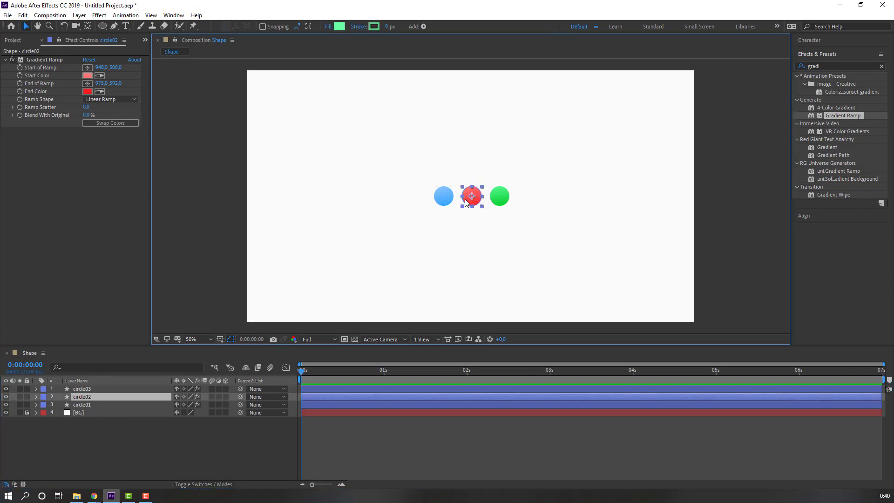
mouse_move(118, 495)
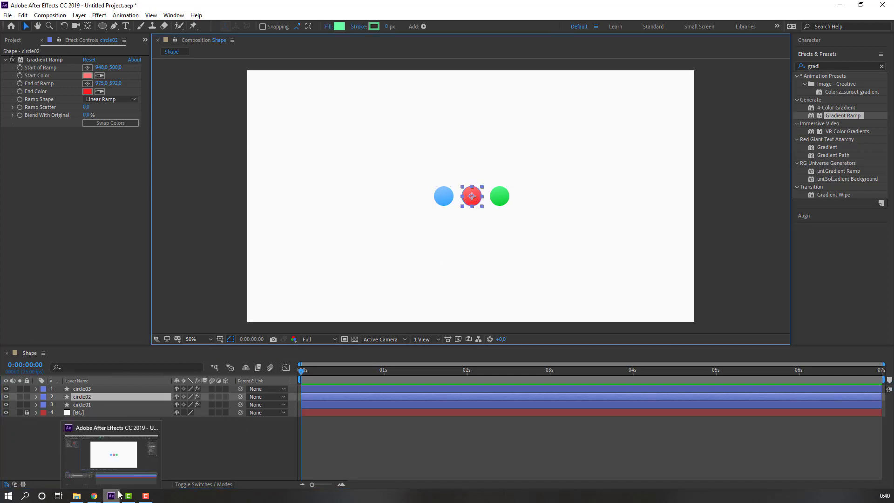
key("s")
left_click(27, 442)
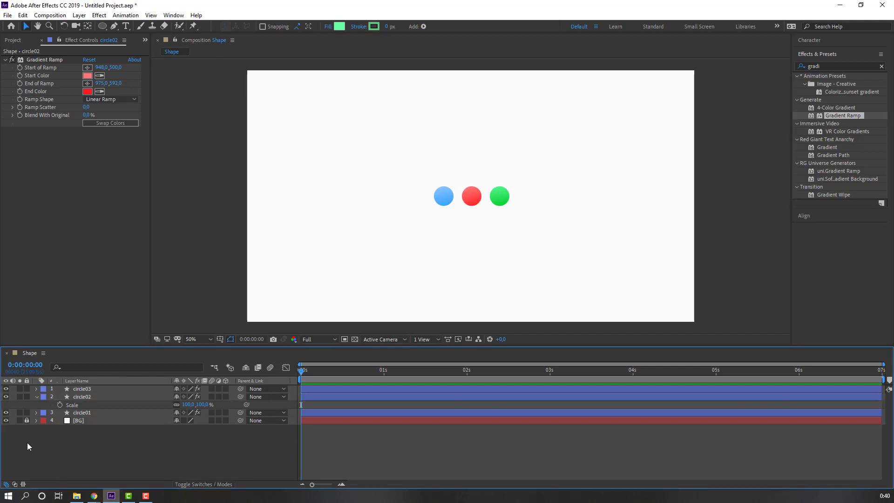
left_click(59, 404)
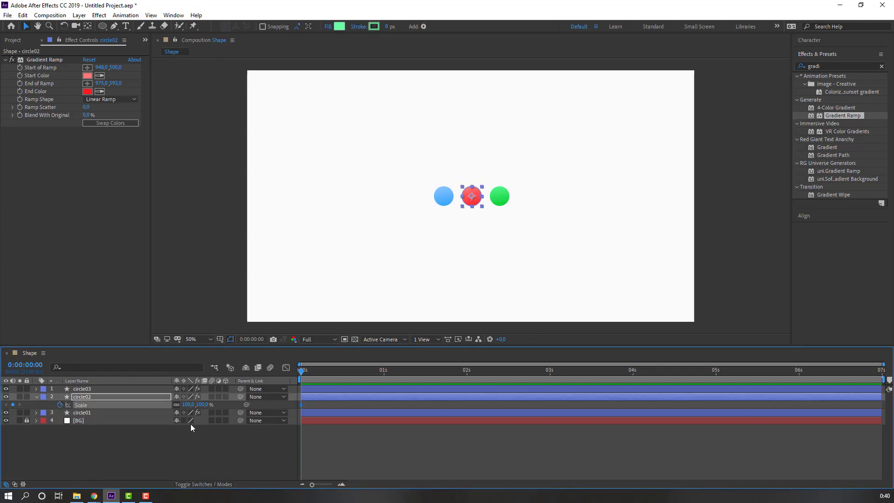
key("shift+Page_Down")
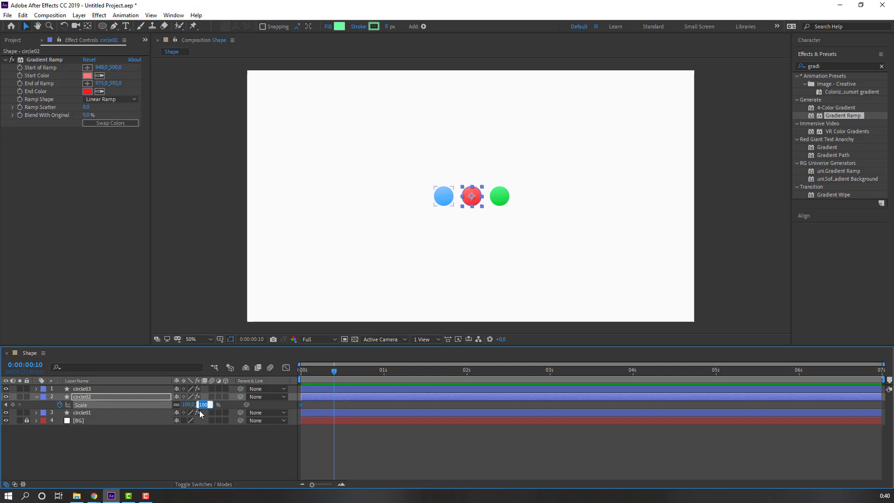
type("80")
key("Return")
Step: Add a Scale keyframe of 400% for circle02 at frame 20
key("shift+Page_Down")
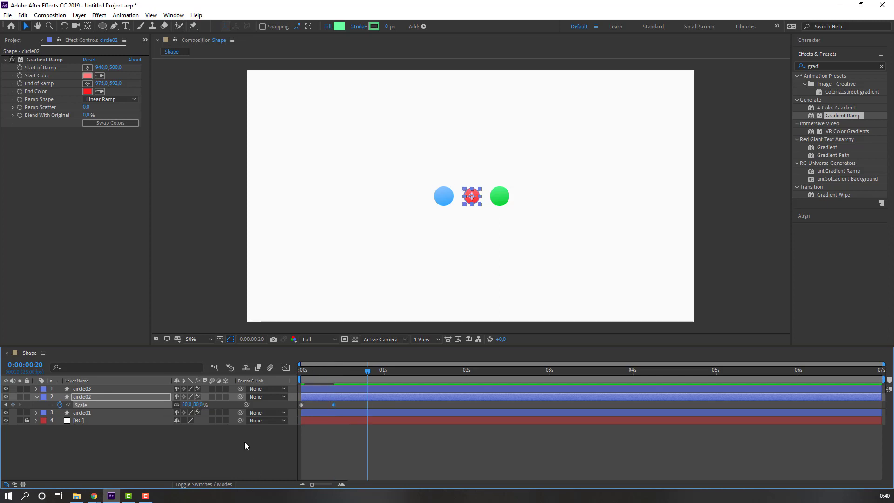
left_click_drag(198, 405, 284, 405)
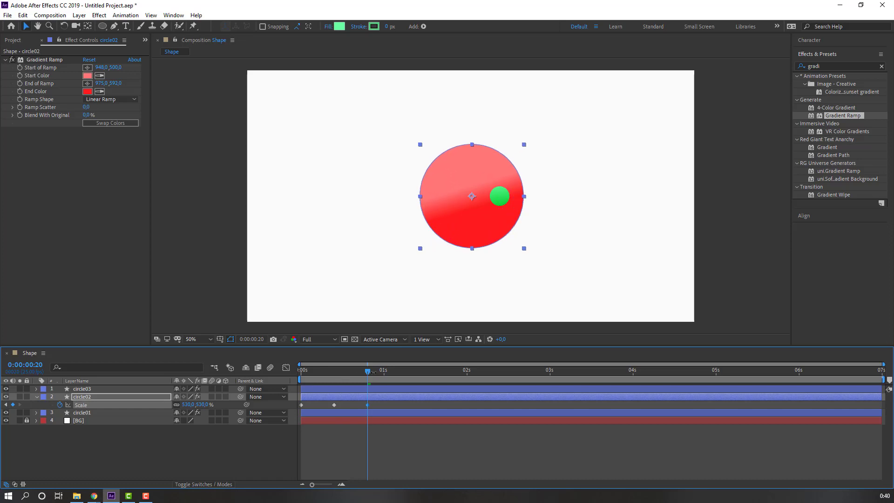
left_click(192, 406)
type("500")
key("Return")
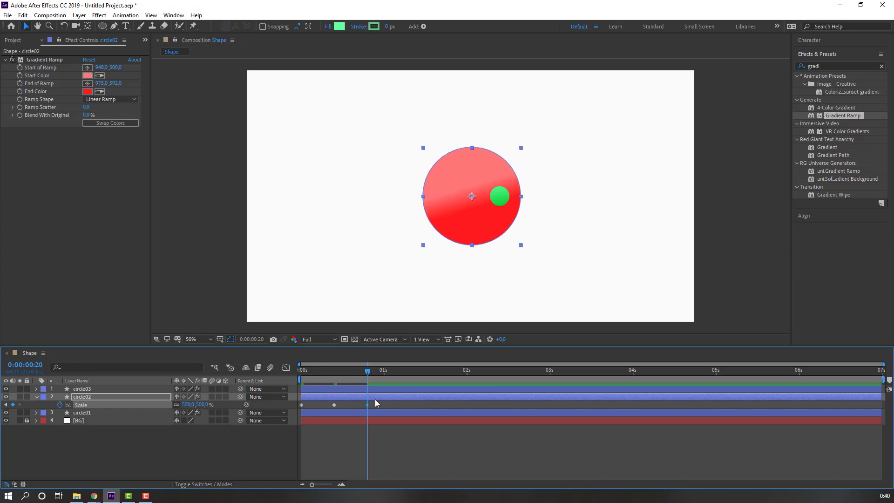
left_click(183, 405)
type("400")
key("Return")
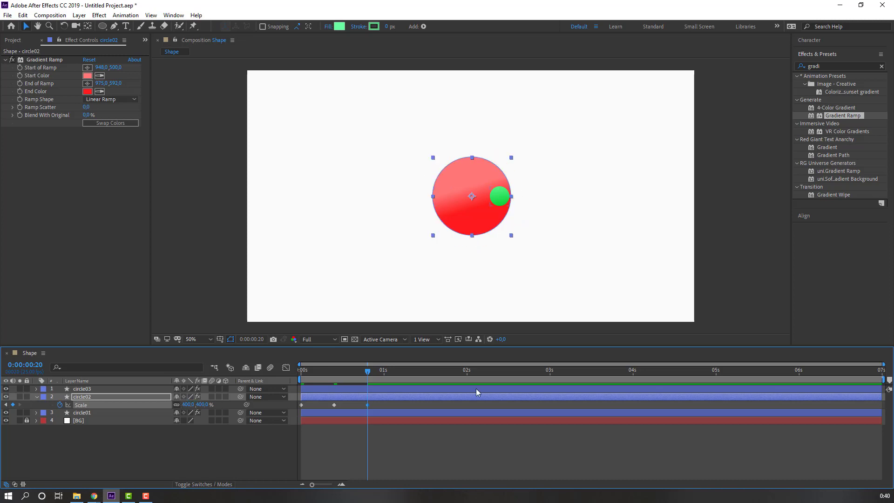
Step: Play back circle02's scale animation from the start of the composition
left_click_drag(317, 370, 299, 372)
key("space")
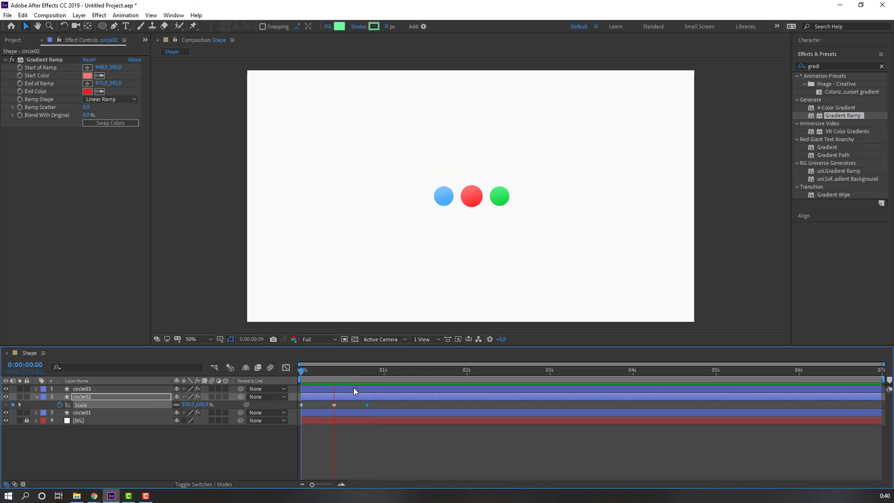
left_click(367, 373)
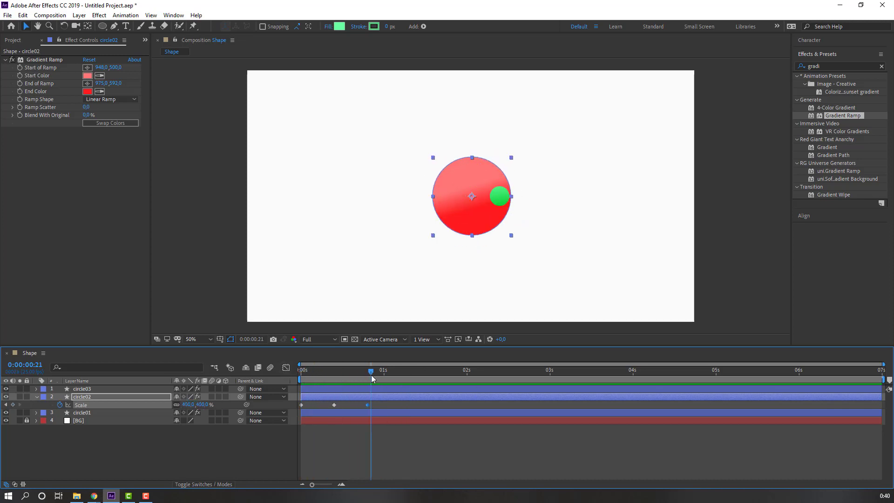
Step: Apply Easy Ease to all three of circle02's Scale keyframes
left_click_drag(382, 407, 287, 413)
right_click(302, 404)
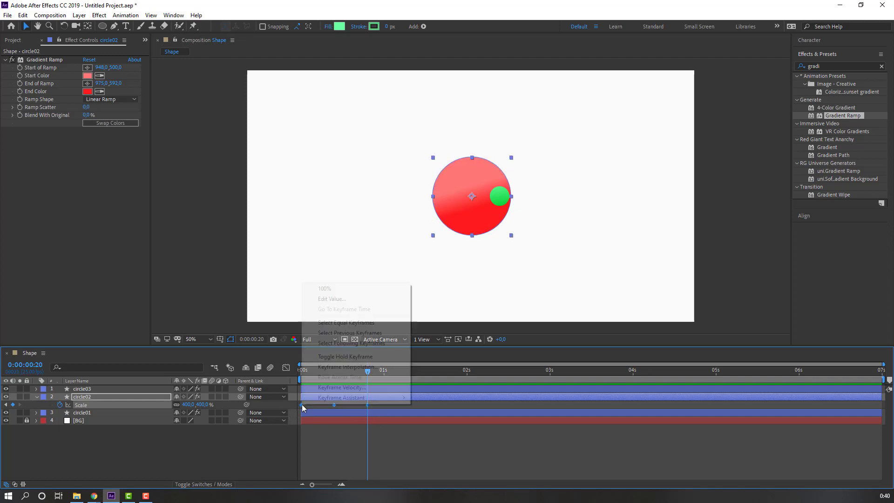
mouse_move(372, 398)
left_click(479, 429)
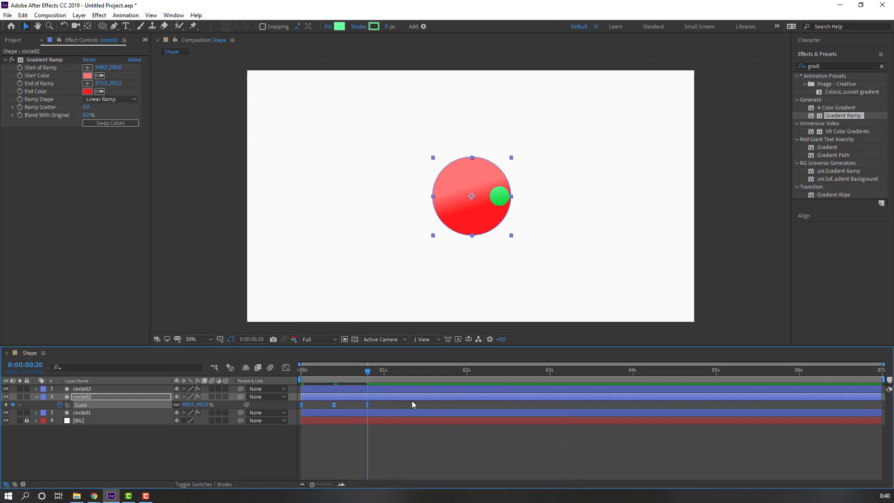
Step: In the Graph Editor, lengthen the first Scale keyframe's outgoing ease so circle02's shrink is fastest shortly before frame 10
left_click(286, 368)
left_click_drag(306, 438, 299, 463)
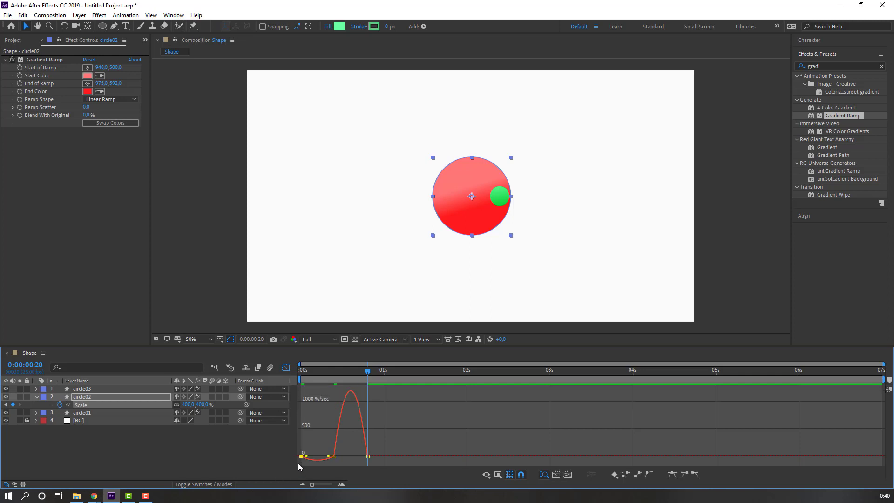
key("=")
key("space")
left_click_drag(330, 420, 424, 429)
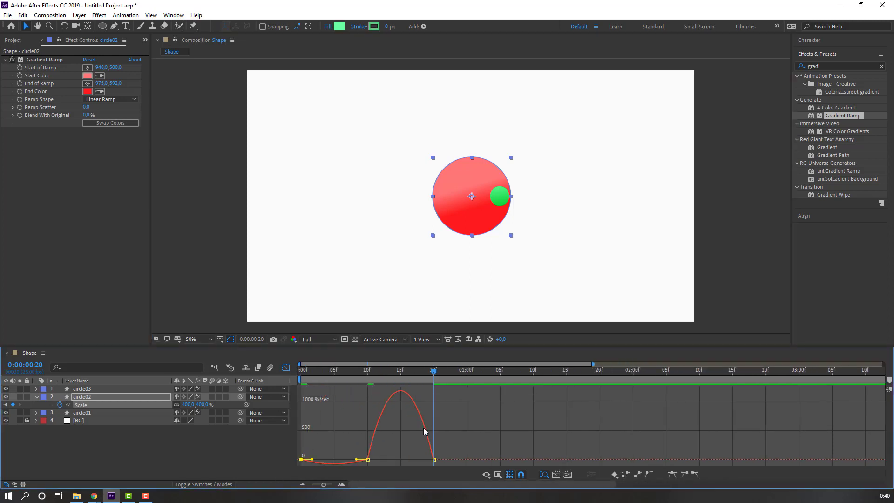
left_click_drag(311, 457, 352, 454)
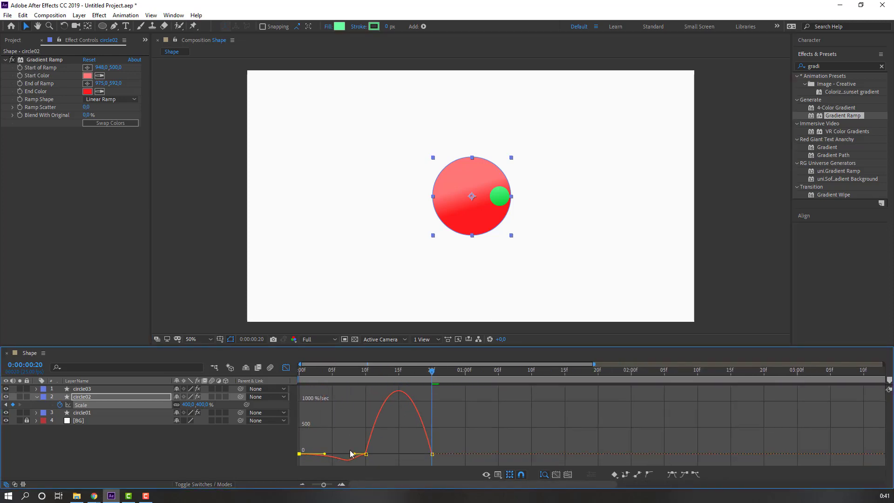
Step: Reshape circle02's scale speed curve between frames 10 and 20 into a sharp early peak with a longer ease-out, and close the Graph Editor
left_click_drag(453, 443, 382, 457)
left_click(382, 460)
left_click(384, 457)
left_click(365, 456)
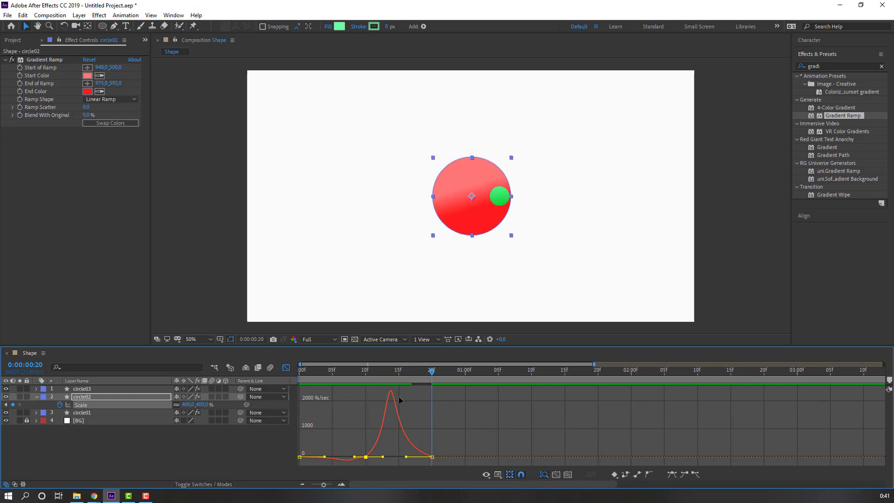
left_click_drag(372, 376, 426, 379)
left_click(286, 368)
Step: Set Position keyframes for circle03 and circle01 at frame 10
mouse_move(361, 372)
left_mouse_down()
mouse_move(324, 373)
mouse_move(367, 371)
left_mouse_up()
left_click(93, 389)
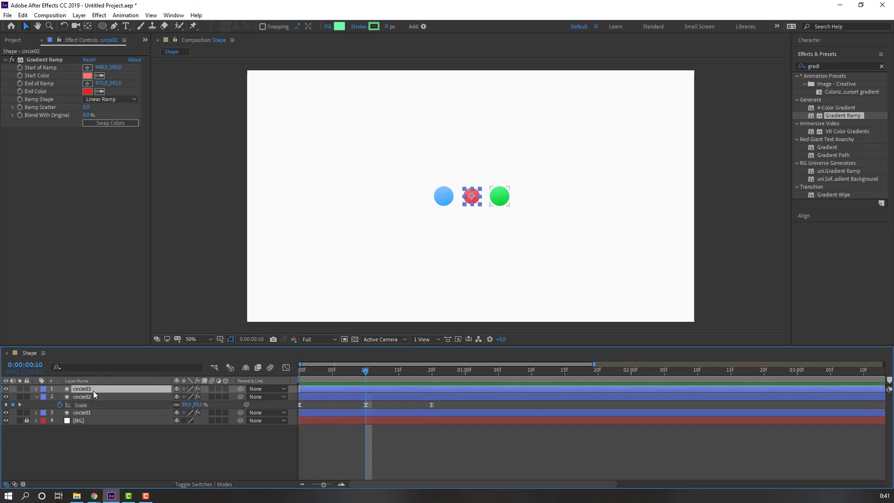
left_click(87, 413, "ctrl")
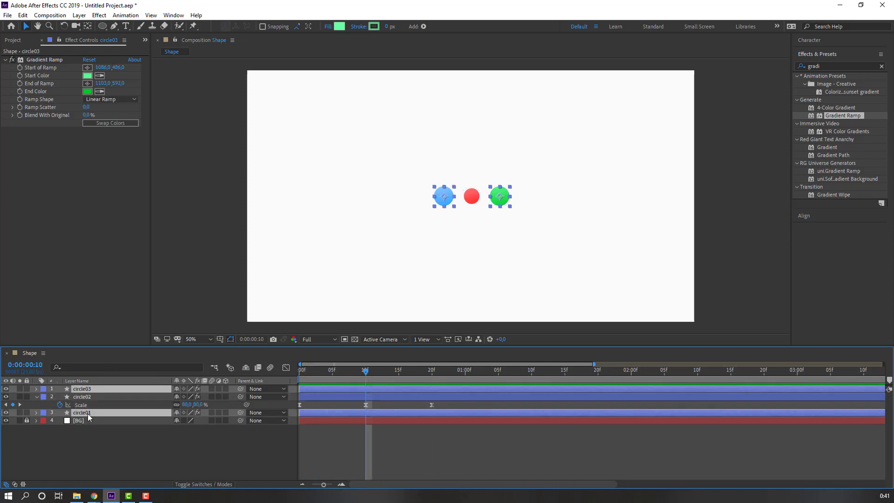
key("p")
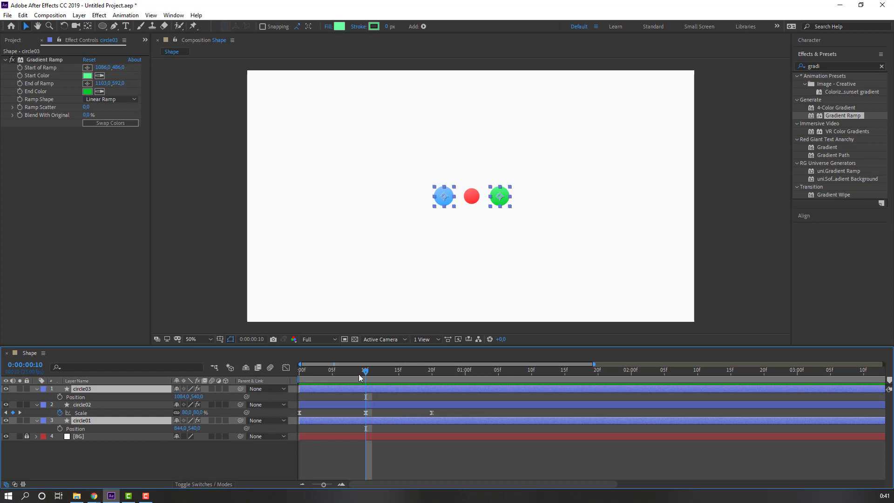
key("alt+shift+p")
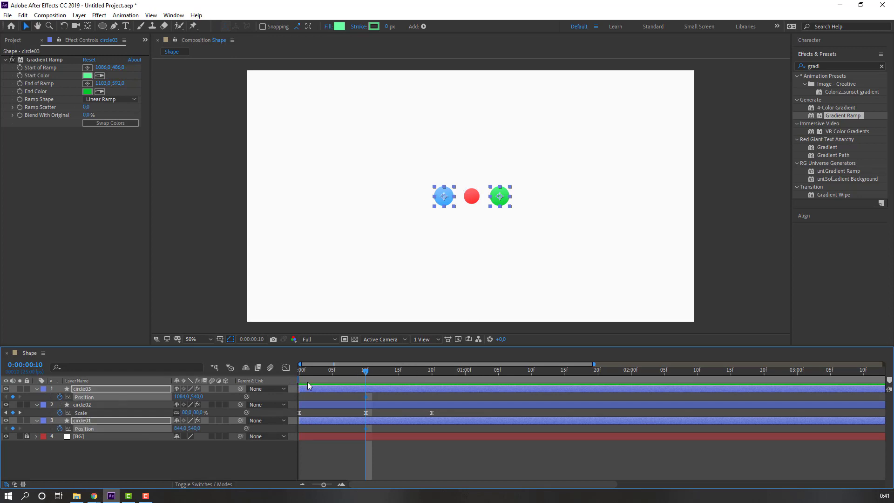
Step: At frame 20, move circle03 to about 972, 458 and circle01 to about 960, 664, over the enlarged red circle
left_click_drag(381, 371, 432, 370)
left_click(182, 458)
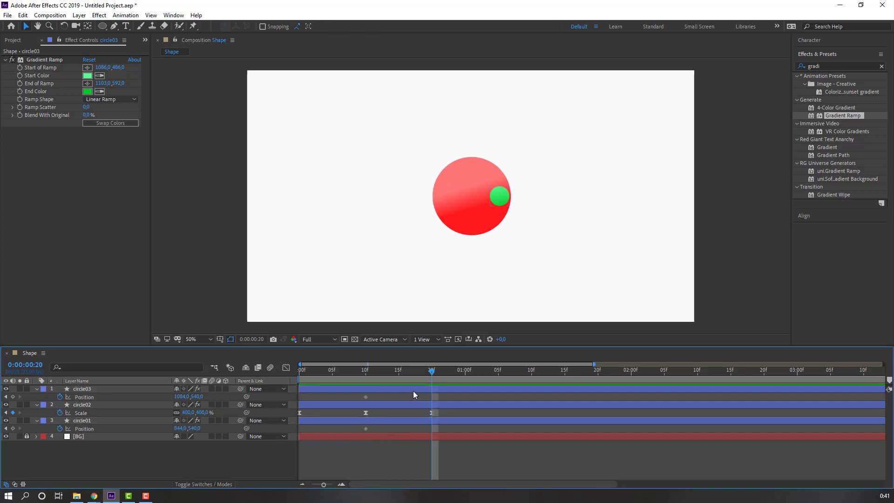
left_click(413, 389)
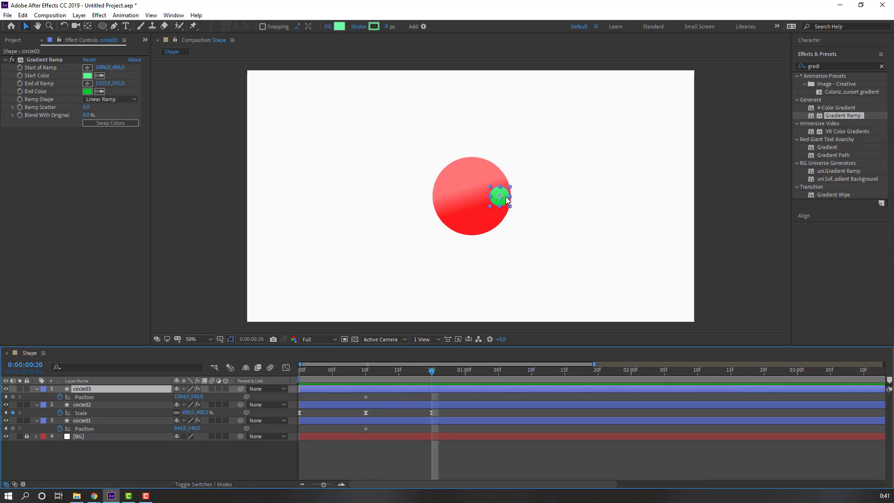
left_click_drag(507, 199, 481, 180)
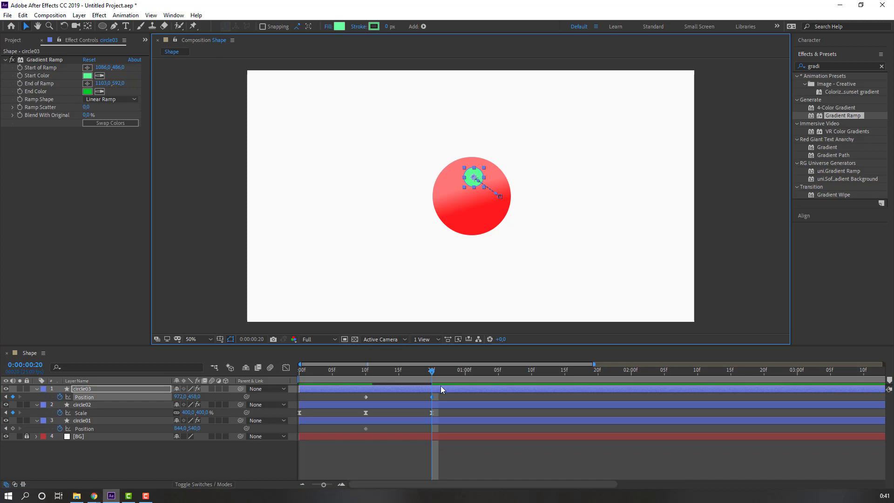
left_click_drag(379, 369, 429, 367)
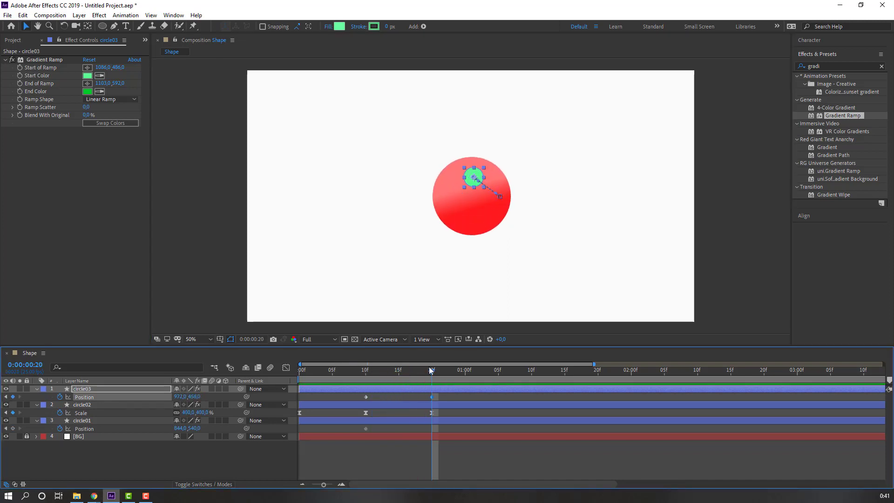
left_click(85, 421)
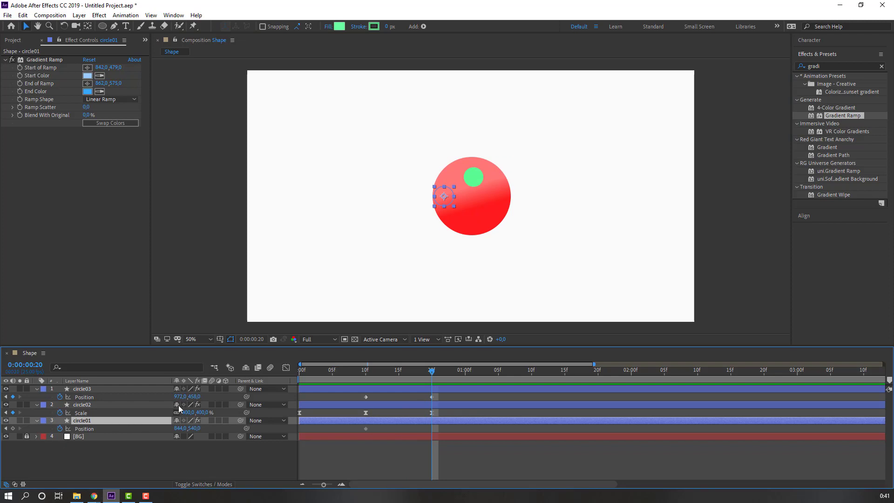
left_click_drag(452, 203, 476, 232)
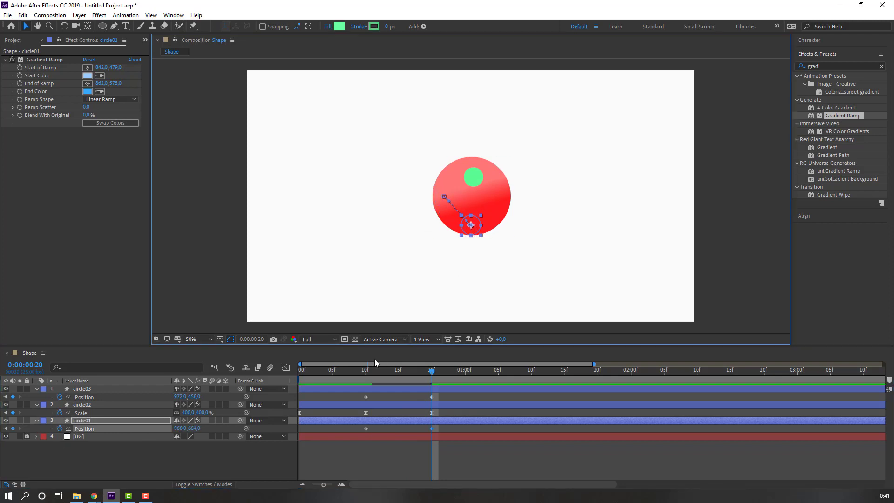
Step: Apply Easy Ease to the keyframes of all three circles at frames 10 and 20
left_click_drag(441, 396, 359, 432)
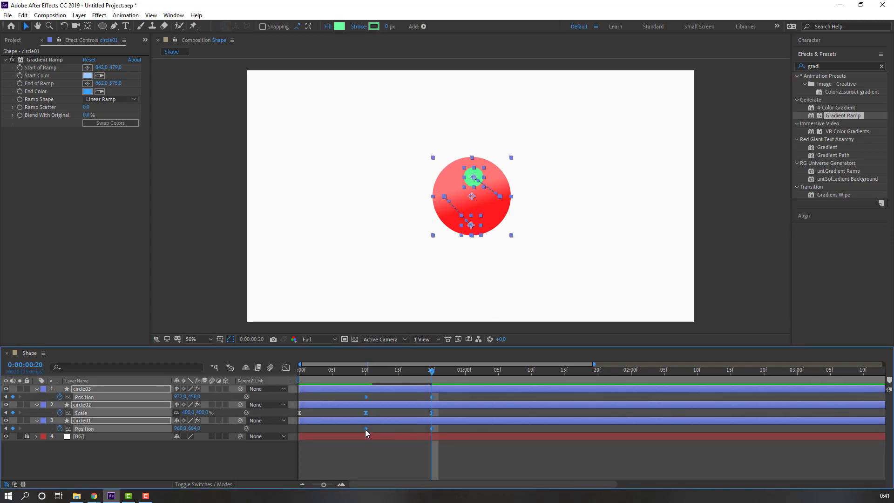
right_click(365, 430)
mouse_move(400, 422)
left_click(497, 362)
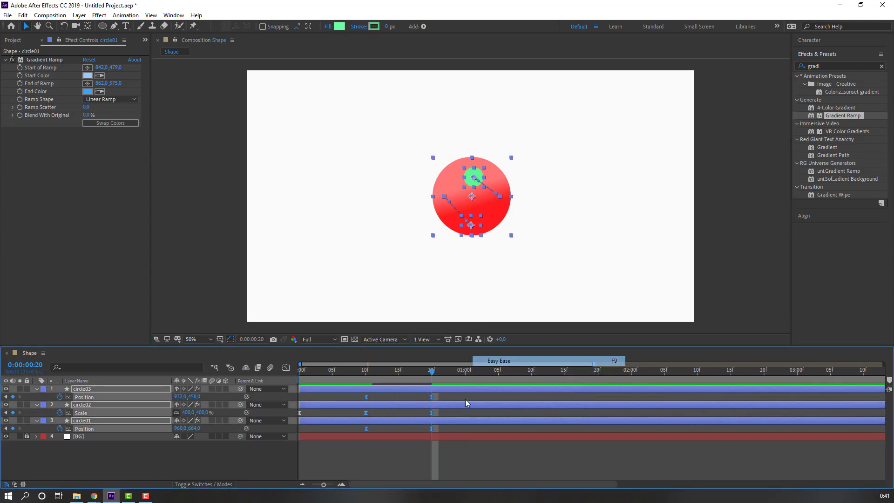
left_click(375, 462)
Step: At frame 15, move circle03 up and outward to about 1100, 415 so its motion path arcs around the red circle
left_click_drag(366, 371, 403, 378)
left_click(402, 366)
left_click(392, 388)
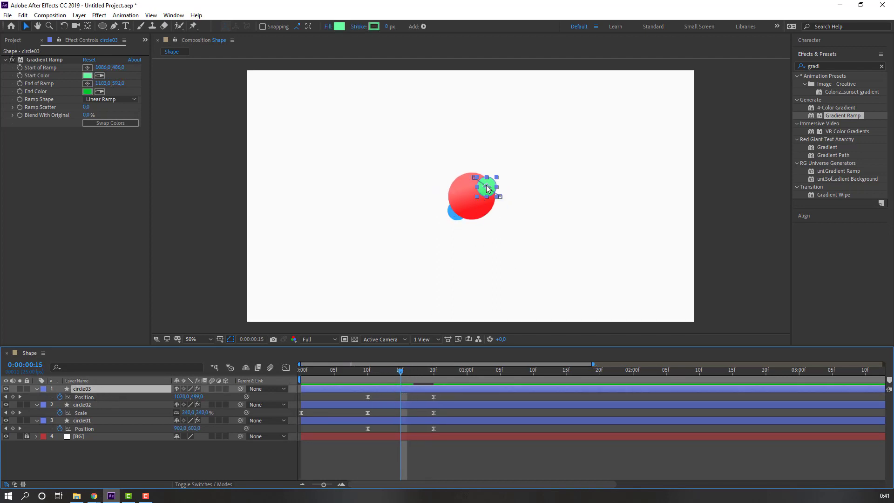
left_click_drag(490, 183, 498, 164)
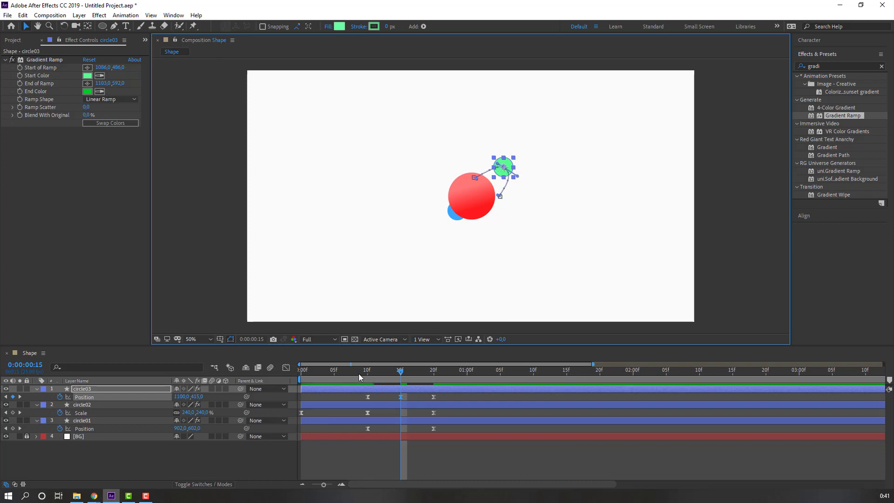
left_click_drag(368, 369, 433, 368)
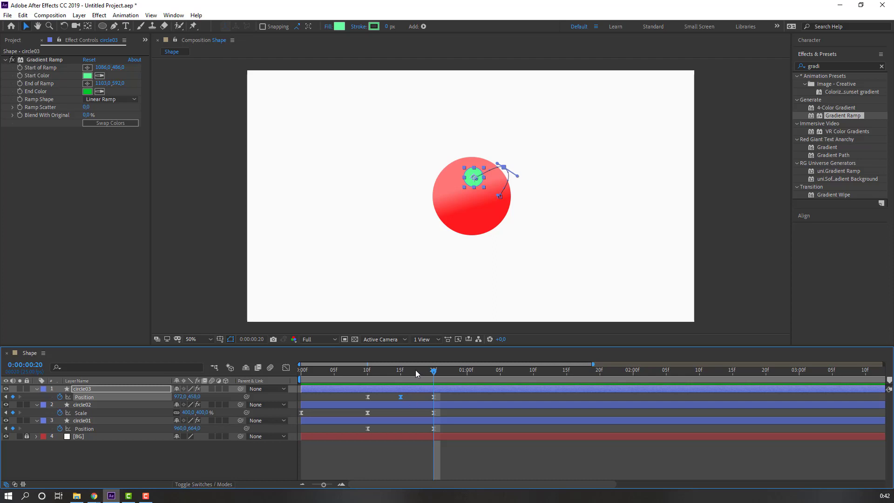
Step: At frame 15, move circle01 down and outward to about 836, 658, and adjust its path handle into a smooth curve
left_click(398, 370)
left_click(81, 422)
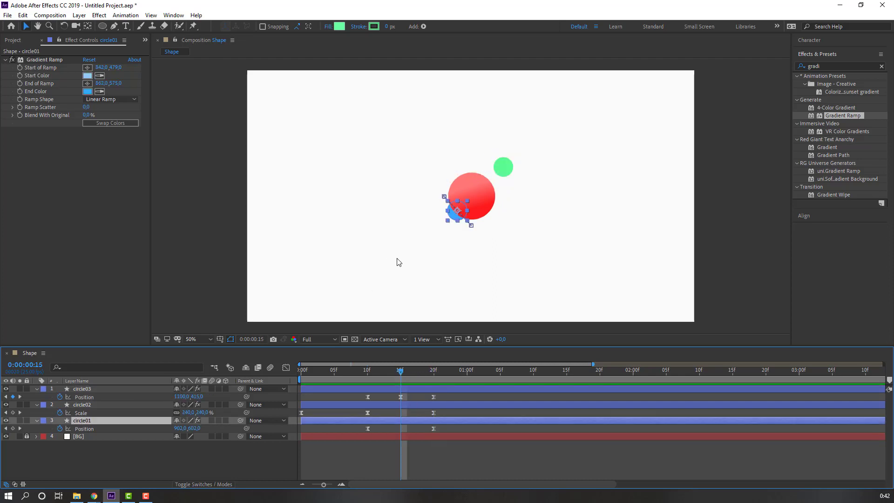
left_click_drag(457, 211, 442, 224)
key("slash")
left_click_drag(429, 269, 416, 274)
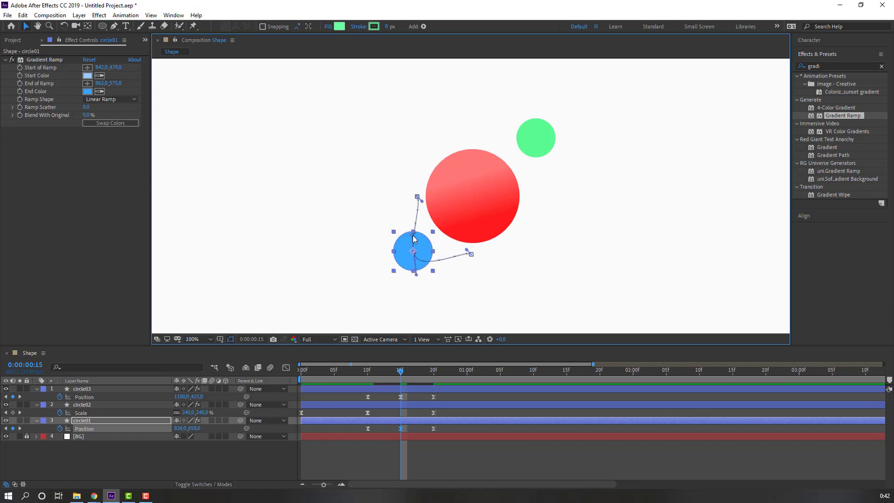
left_click_drag(412, 237, 403, 242)
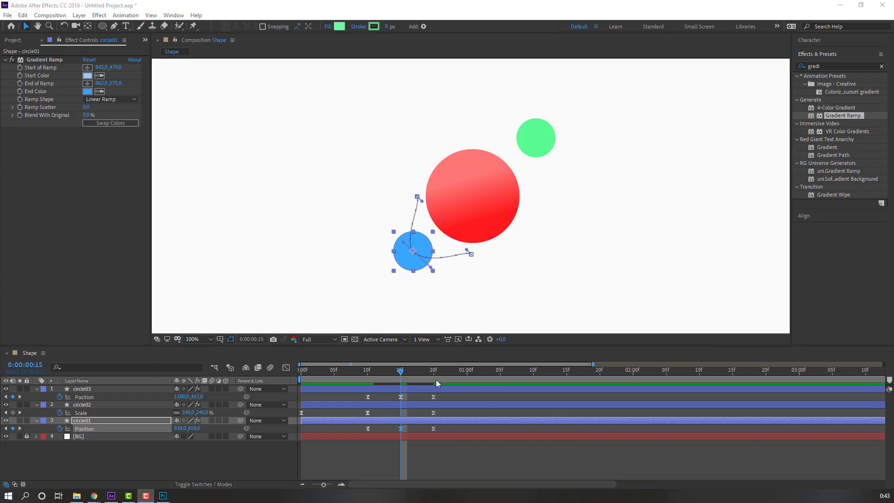
Step: Stretch all three circles' keyframes from frame 10 onward so the last ones fall at about 0:00:01:04, and preview the slower motion
left_click_drag(360, 369, 358, 431)
key("space")
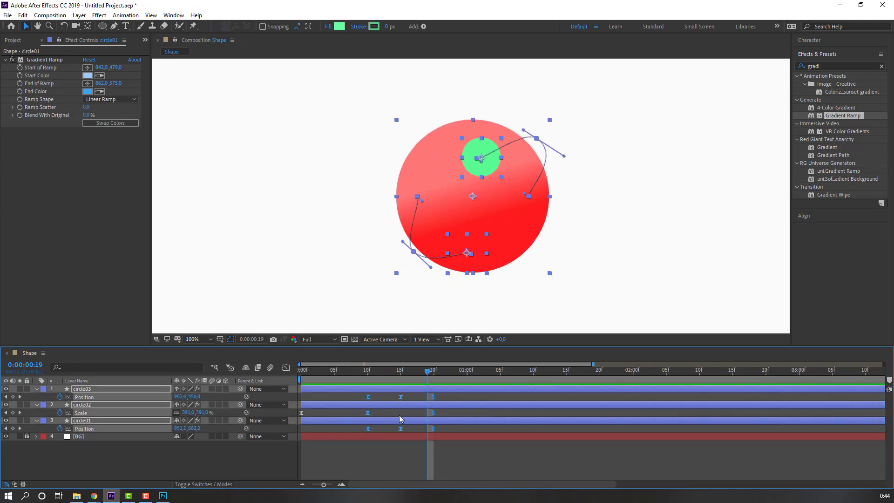
left_click_drag(436, 397, 493, 396)
scroll(335, 271, "down", 2)
key("space")
scroll(354, 251, "up", 1)
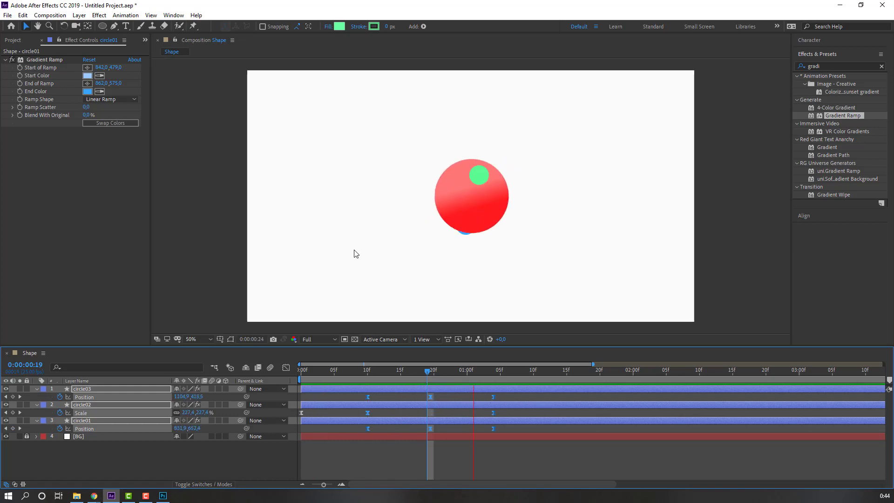
key("space")
Step: In the Graph Editor, lengthen circle03's start and end position eases, lower the speed at its middle keyframe, preview, and close the graph
left_click(367, 397)
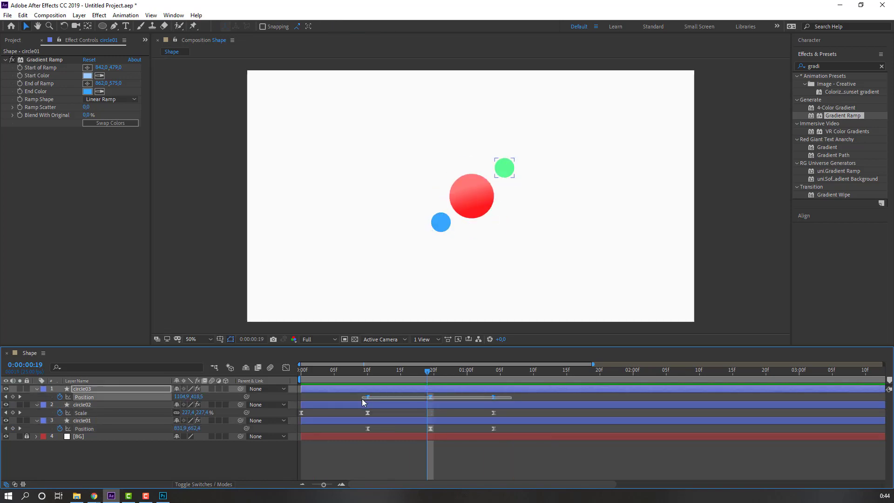
left_click(120, 389)
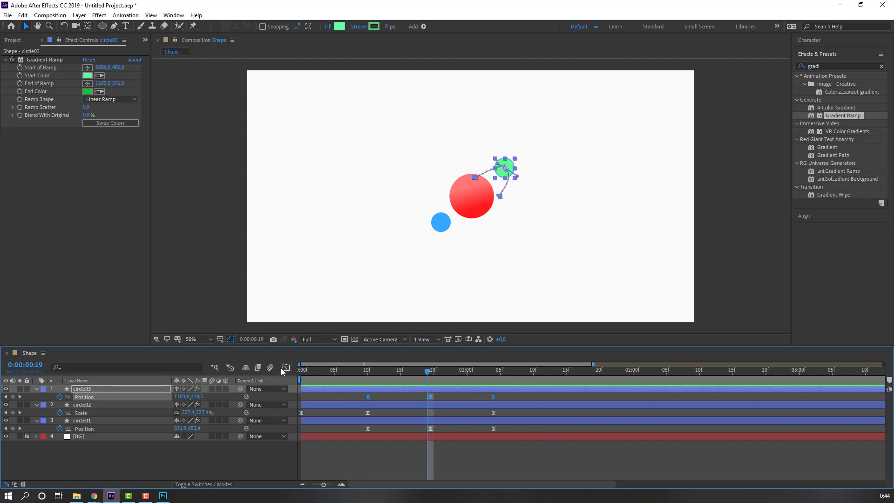
left_click(284, 368)
left_click_drag(347, 467, 390, 461)
left_click_drag(517, 457, 409, 436)
key("space")
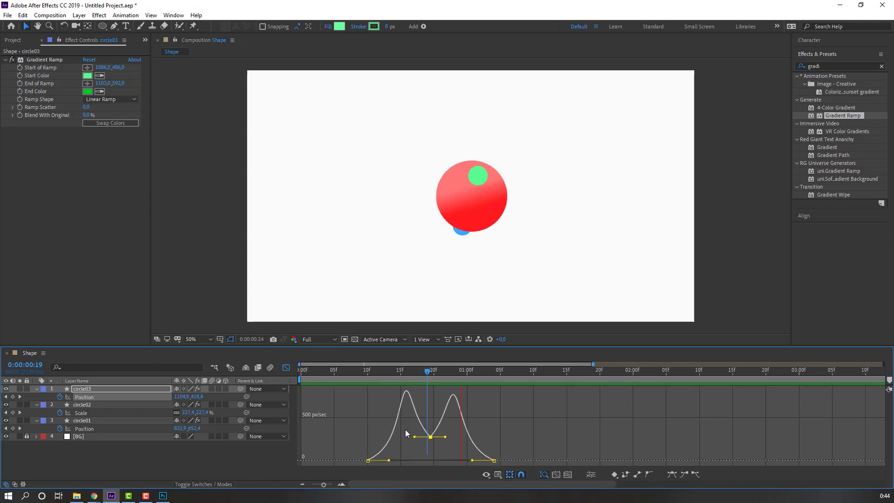
key("space")
left_click(286, 368)
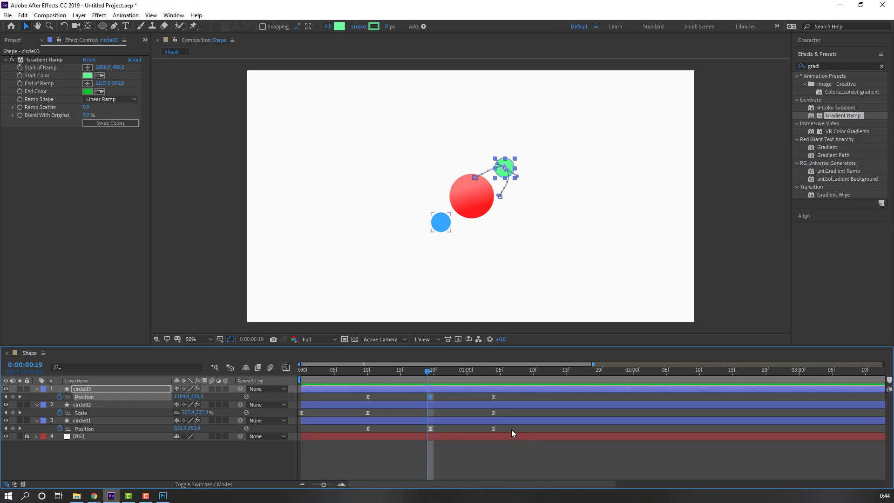
Step: In the Graph Editor, lengthen the ease out of circle01's first Position keyframe and the ease into its last one
left_click_drag(512, 429, 369, 438)
left_click_drag(503, 424, 359, 433)
left_click(285, 368)
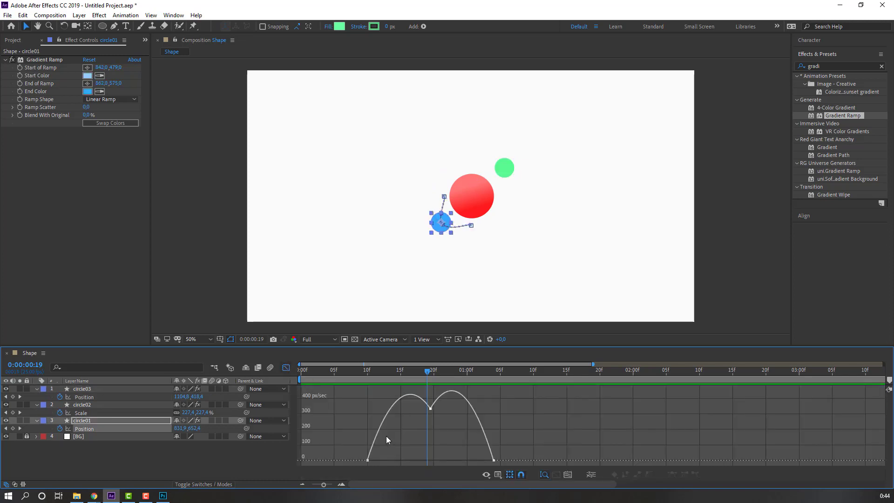
left_click(367, 460)
left_click_drag(378, 460, 388, 460)
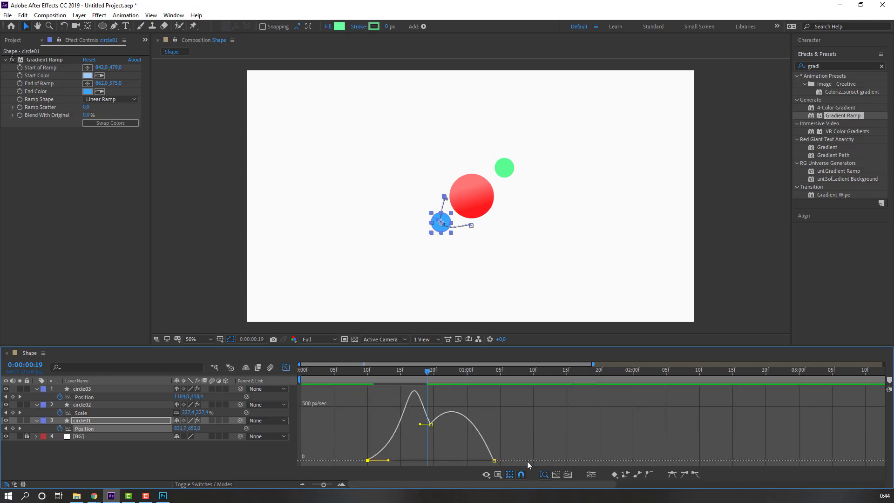
left_click(494, 460)
left_click_drag(483, 460, 471, 461)
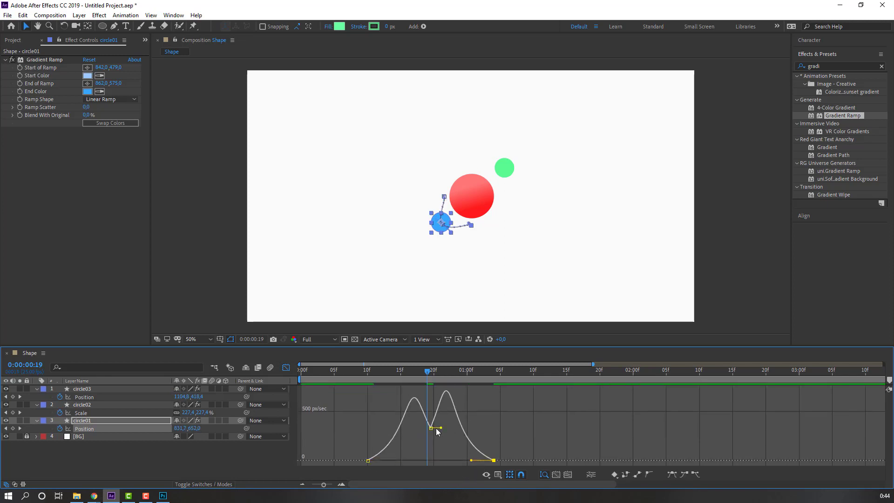
Step: Widen the influence of circle01's middle Position keyframe to soften the speed dip, preview the motion, and close the Graph Editor
left_click_drag(441, 429, 399, 432)
key("space")
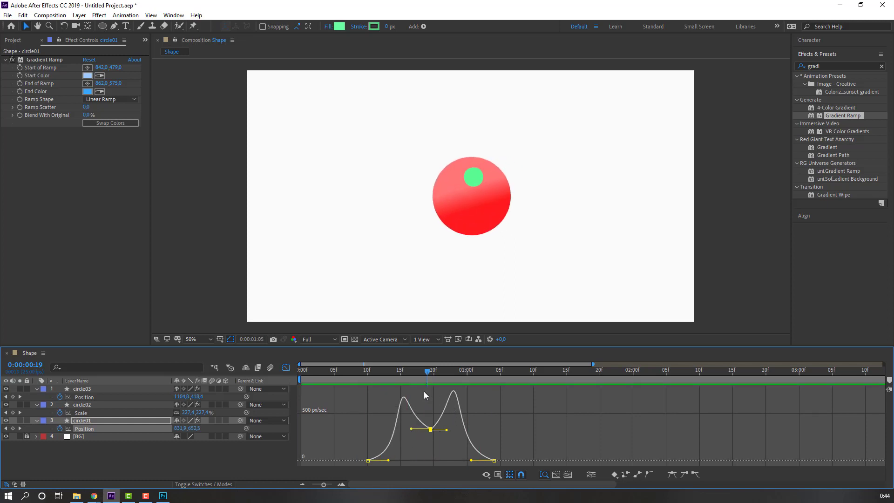
key("space")
left_click(286, 368)
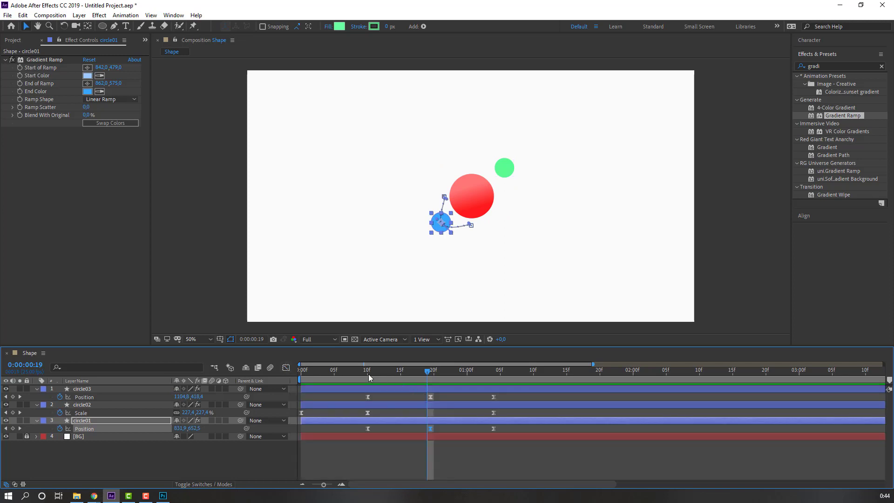
Step: Keyframe circle01's Scale at 100% at frame 20 and about 206% at 0:00:01:03
left_click_drag(368, 373, 431, 372)
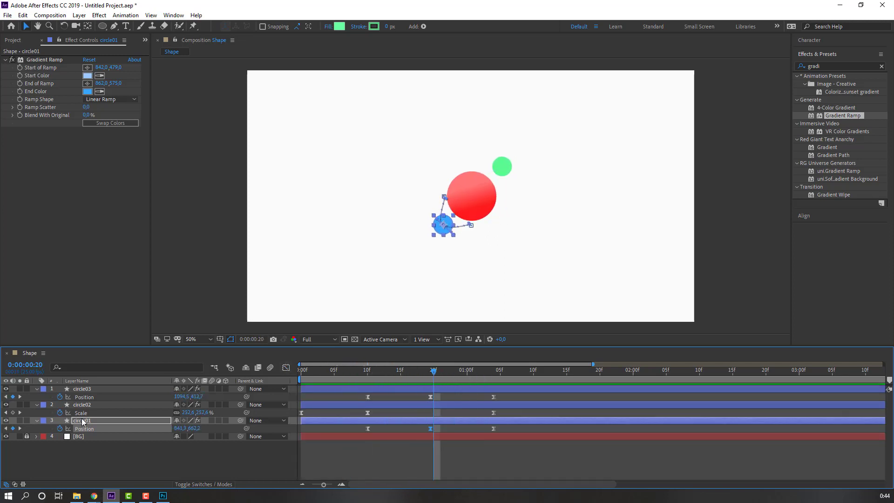
left_click(82, 419)
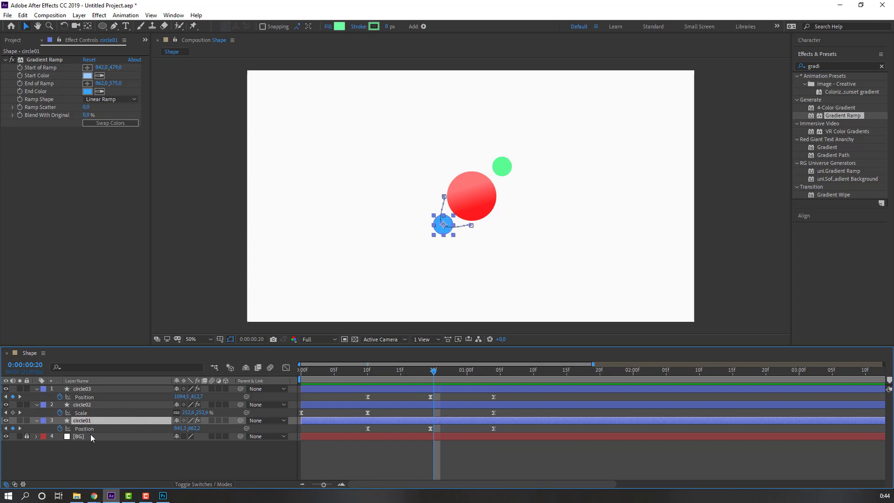
key("shift+s")
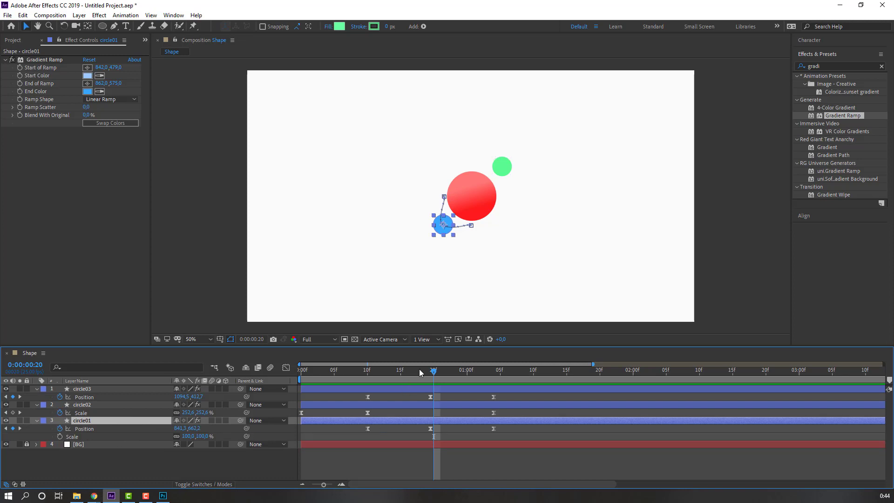
left_click_drag(424, 370, 487, 371)
left_click(60, 436)
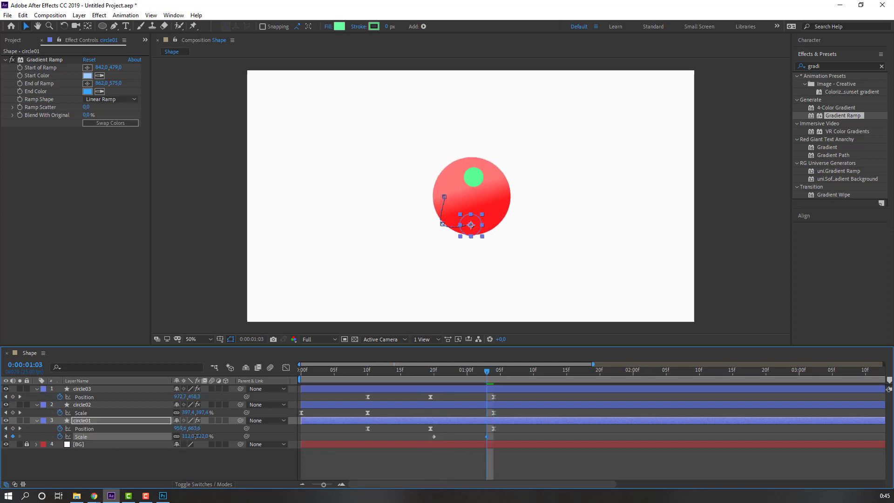
left_click_drag(183, 438, 232, 427)
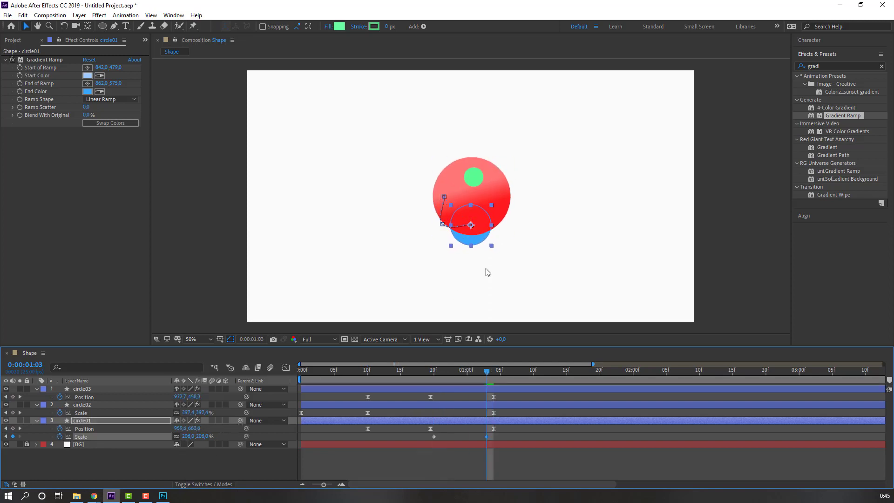
key("period")
left_click_drag(481, 291, 479, 284)
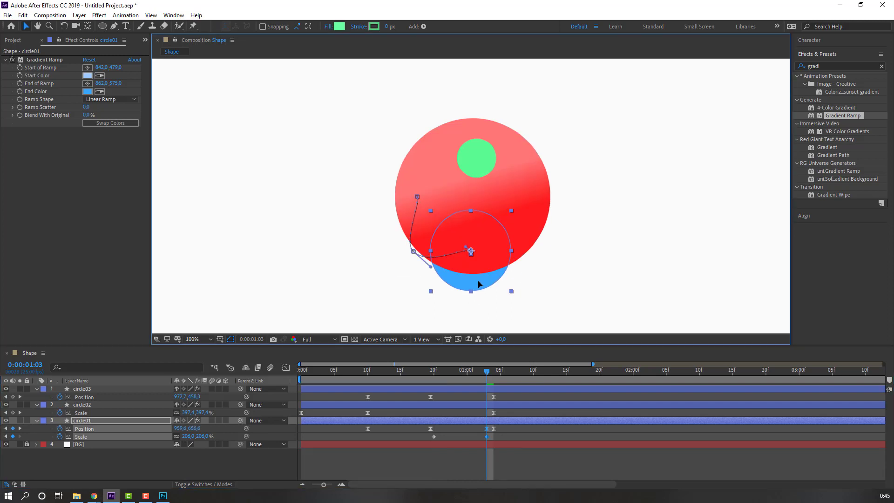
key("ctrl+z")
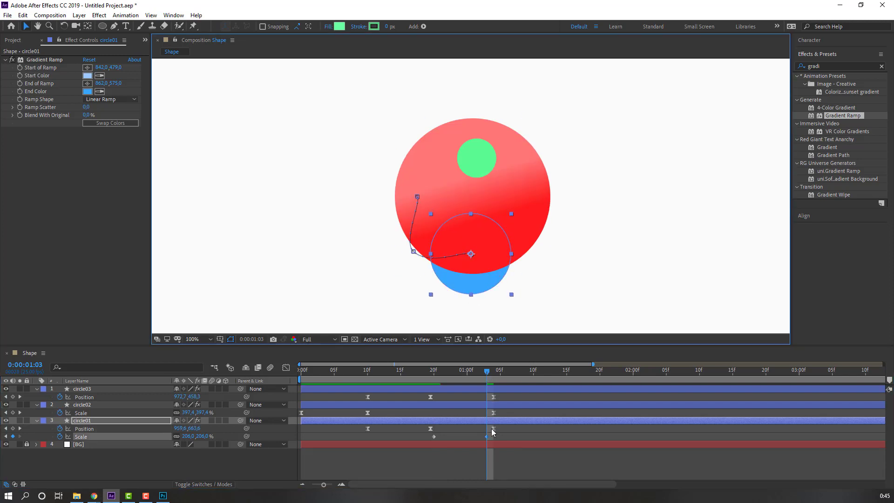
Step: Move circle01's last Scale keyframe to 0:00:01:04, shift its Position there to about 965, 664 and curve the end of its motion path
left_click_drag(487, 436, 494, 437)
key("Page_Down")
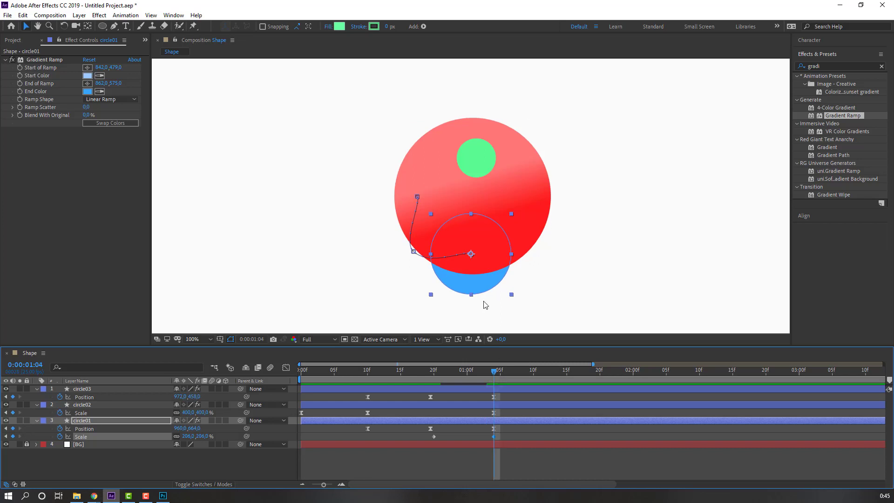
left_click(472, 255)
left_click_drag(468, 256, 470, 269)
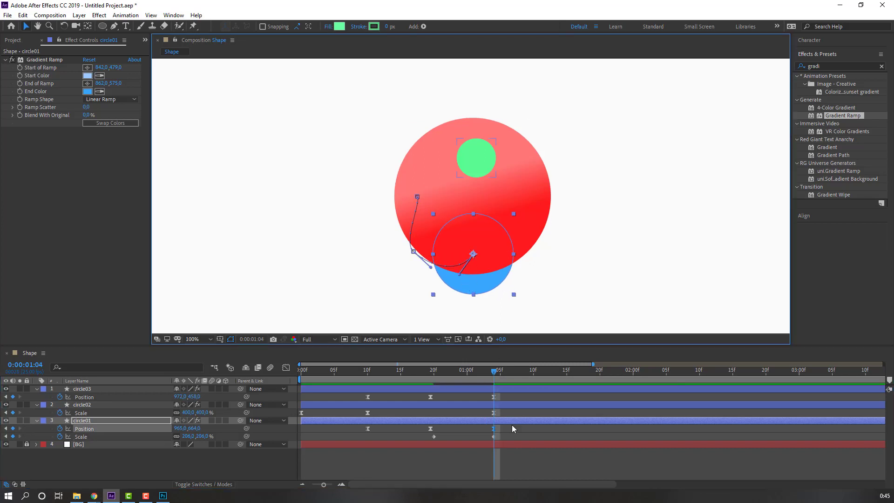
Step: Apply Easy Ease to both of circle01's Scale keyframes and preview the motion
left_click(434, 436)
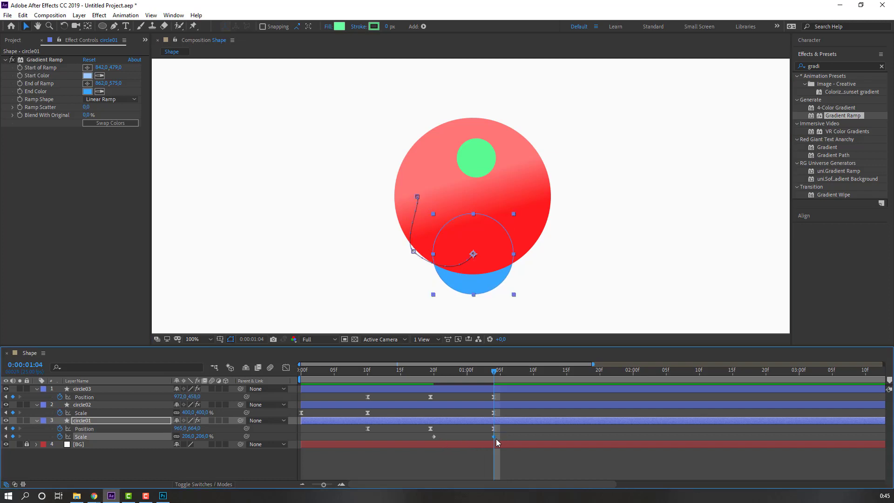
right_click(435, 435)
mouse_move(472, 427)
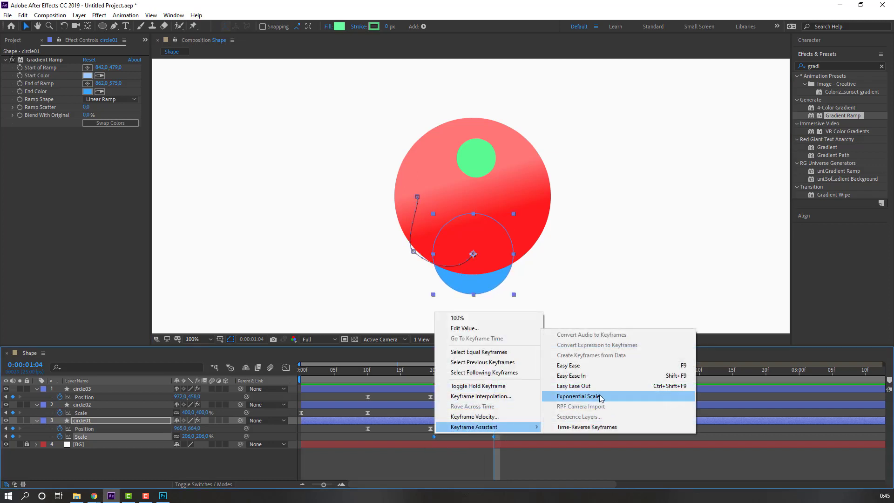
left_click(568, 368)
key("space")
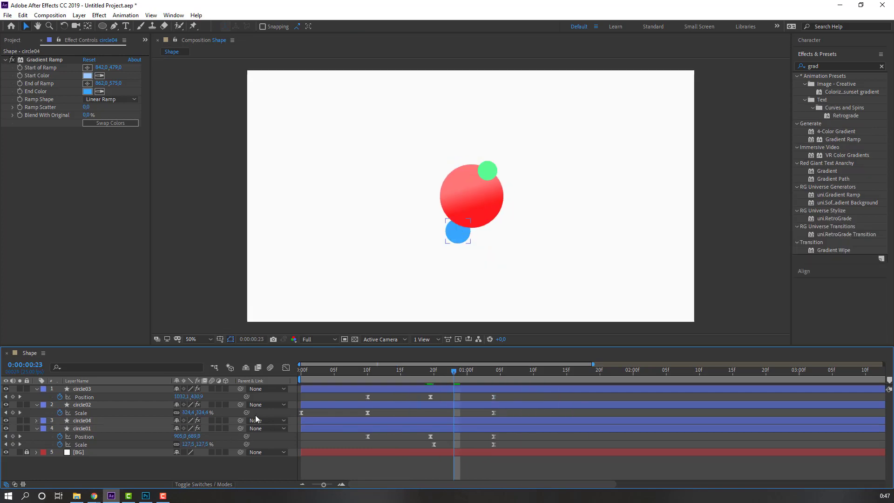
Step: Find the Set Matte effect by searching for "set" and apply it to circle04
left_click(824, 65)
double_click(824, 64)
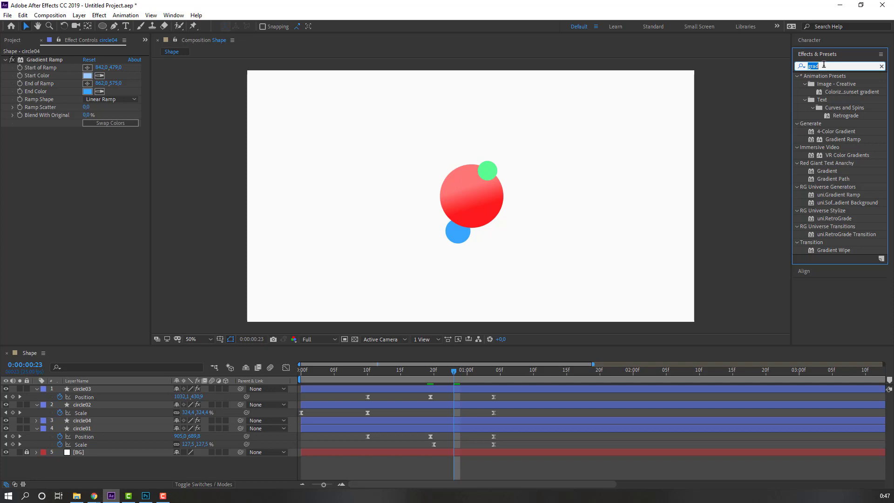
type("sr")
type("set")
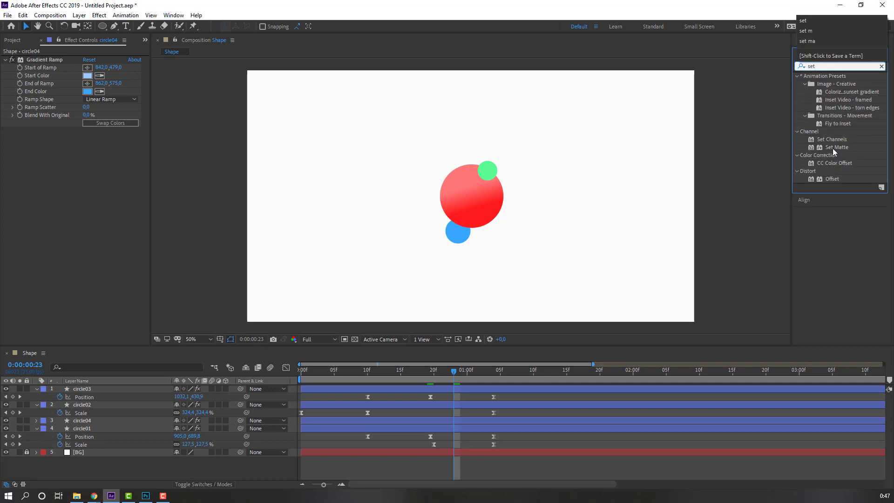
left_click_drag(837, 147, 88, 423)
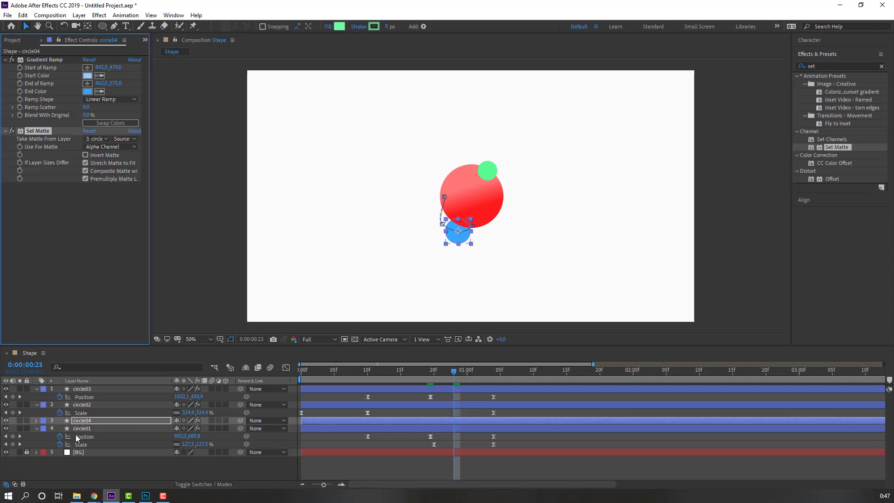
Step: Set circle04's matte source to circle02, move circle04 directly above circle02 in the layer order, and check the masking over time
left_click(98, 139)
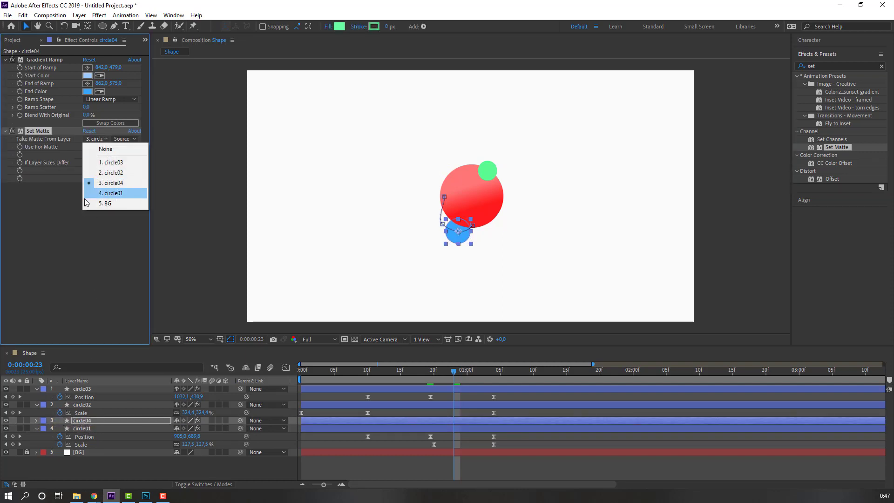
left_click(103, 173)
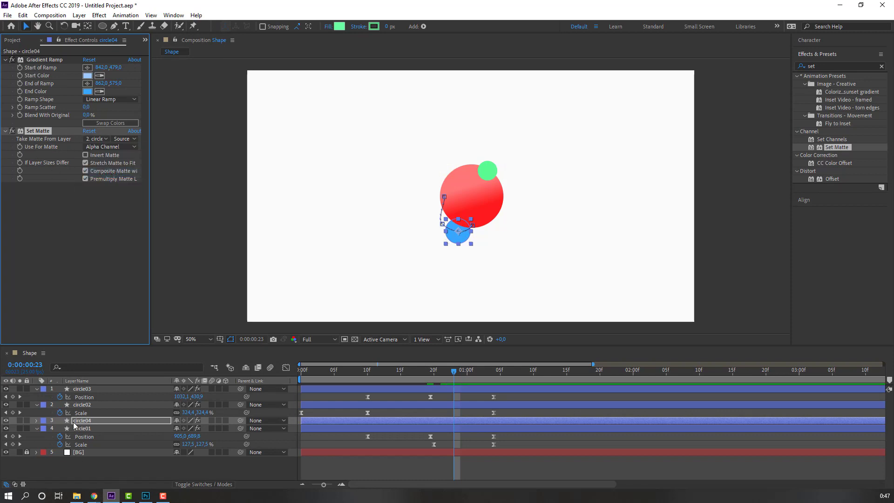
left_click_drag(84, 423, 82, 406)
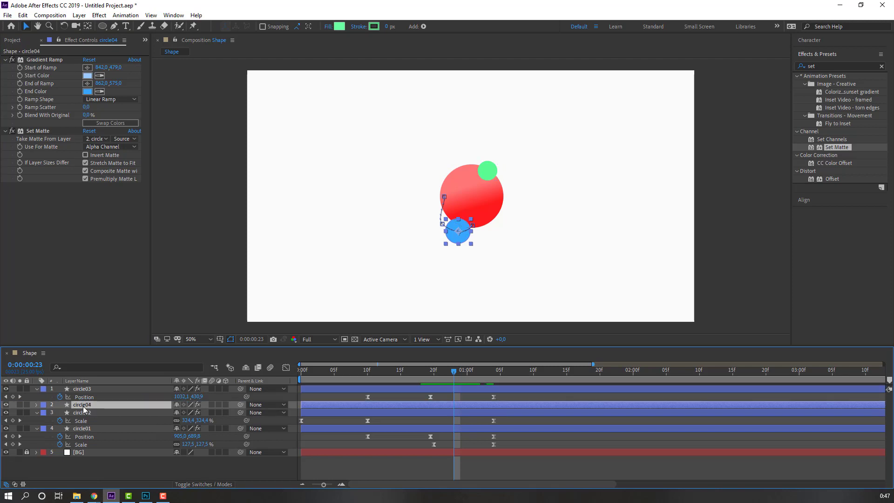
left_click_drag(432, 375, 480, 375)
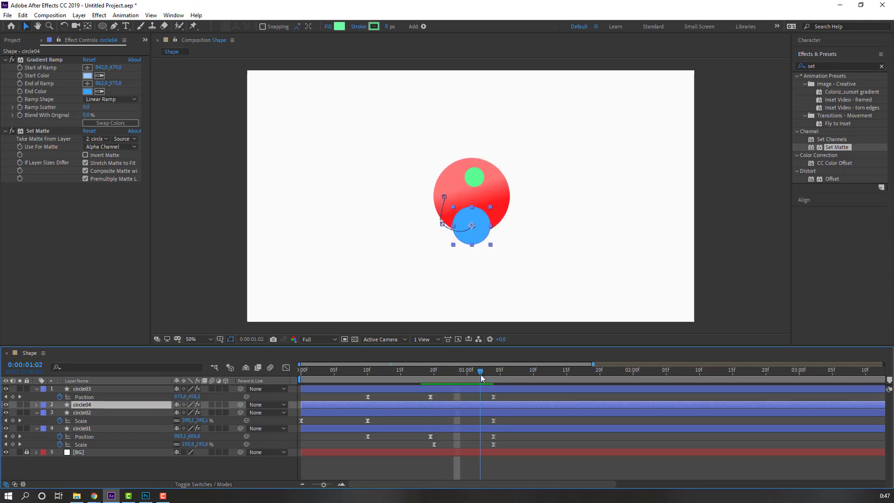
Step: Split the circle01 layer at frame 22 and delete the part after the split
left_click(83, 428)
mouse_move(444, 373)
left_mouse_down()
mouse_move(433, 373)
mouse_move(464, 378)
mouse_move(448, 376)
left_mouse_up()
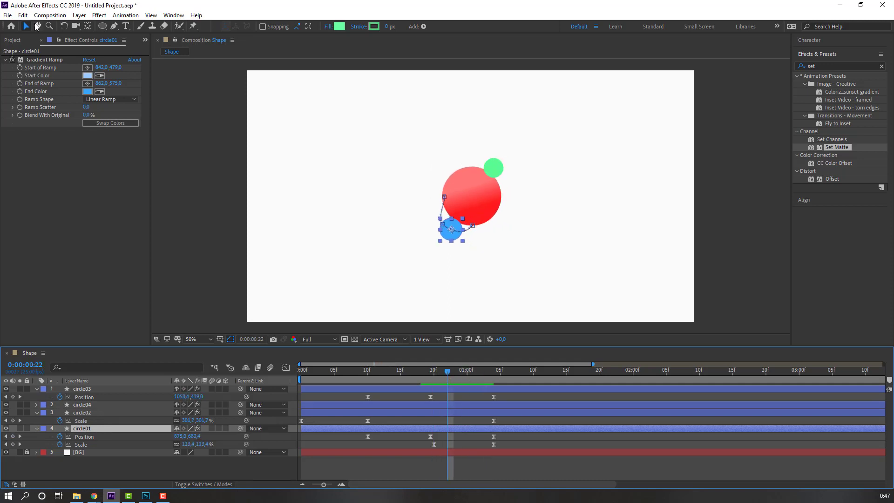
left_click(23, 15)
left_click(38, 146)
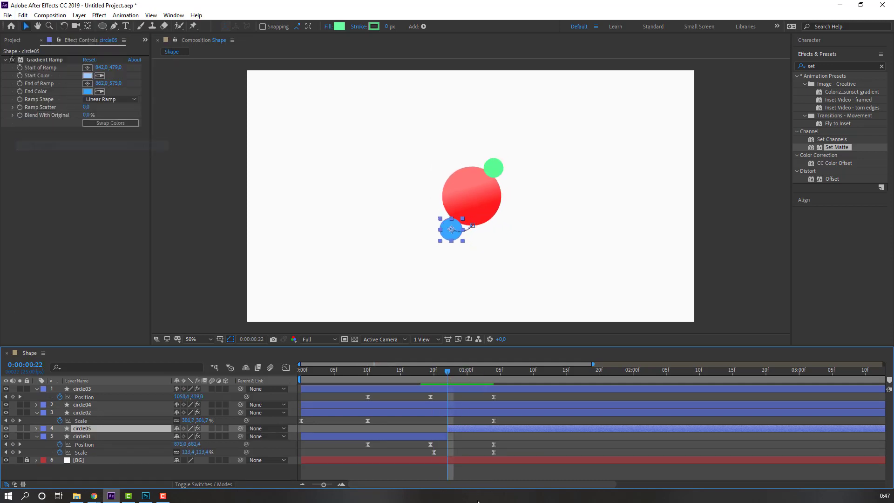
key("Delete")
Step: Extend the end of the trimmed circle01 layer by two frames and preview its handover to circle04
left_click_drag(404, 371, 456, 365)
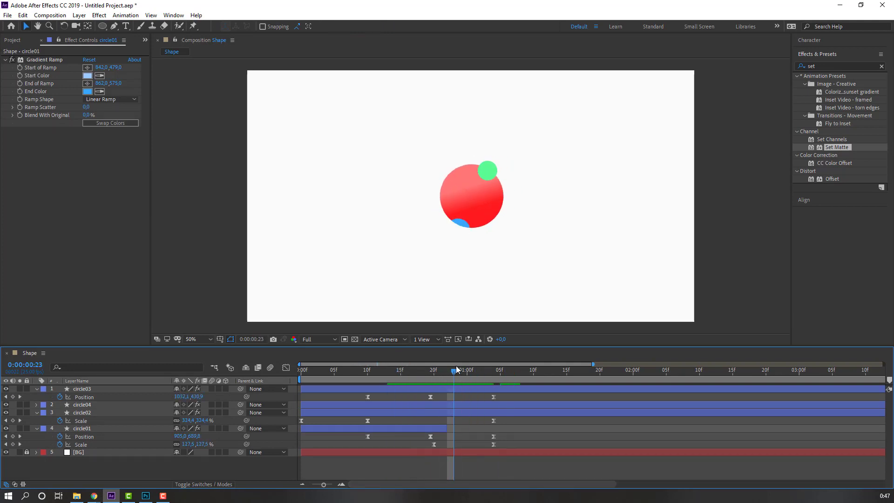
key("Page_Up")
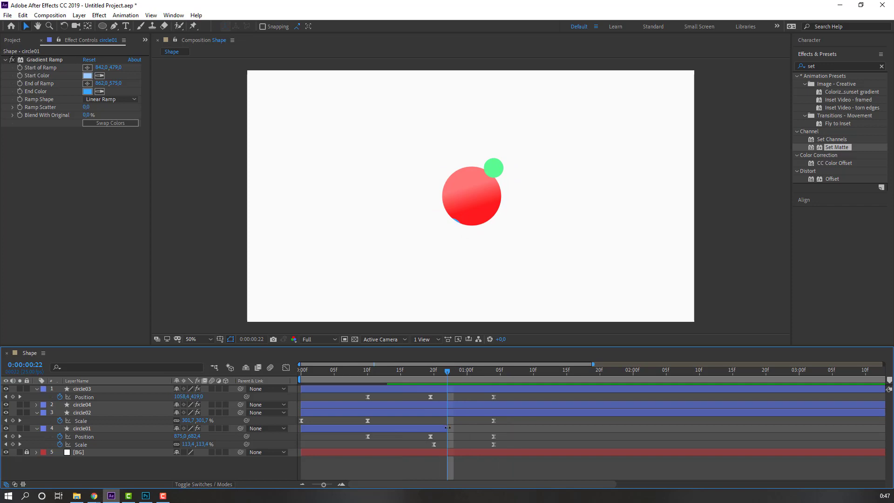
left_click_drag(448, 428, 459, 427)
left_click_drag(448, 371, 474, 373)
key("space")
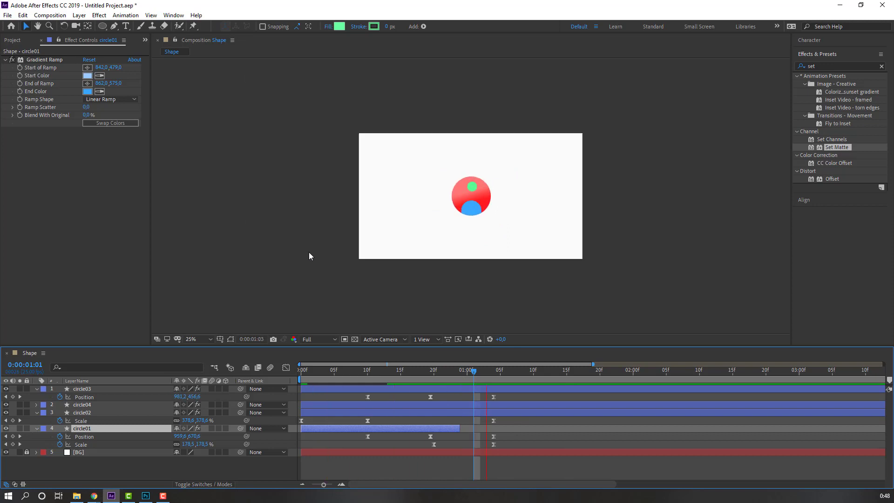
key("space")
Step: At 0:00:01:04, place circle03 at about 964, 495 inside the red circle and curve the end of its motion path
left_click_drag(485, 370, 495, 372)
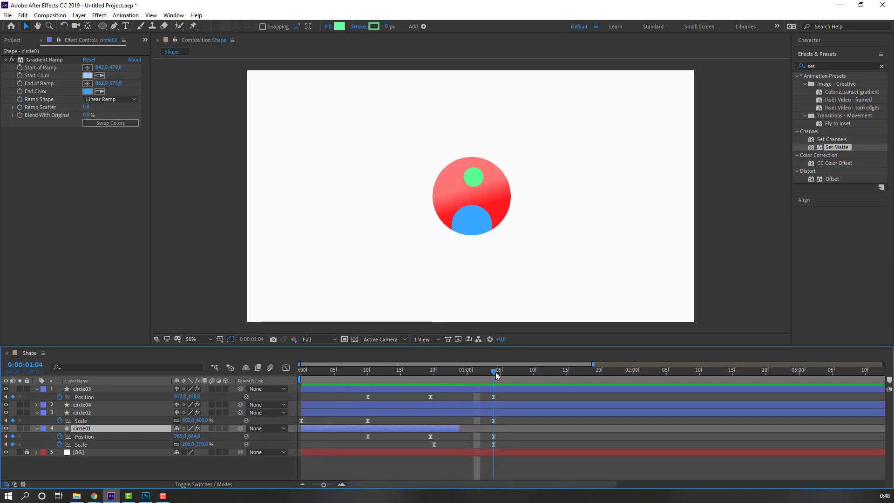
left_click(82, 389)
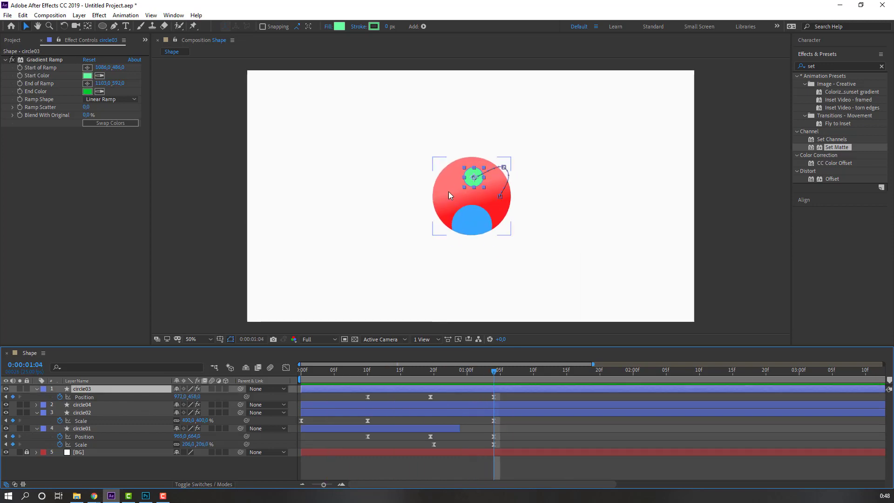
key("period")
left_click_drag(486, 170, 489, 129)
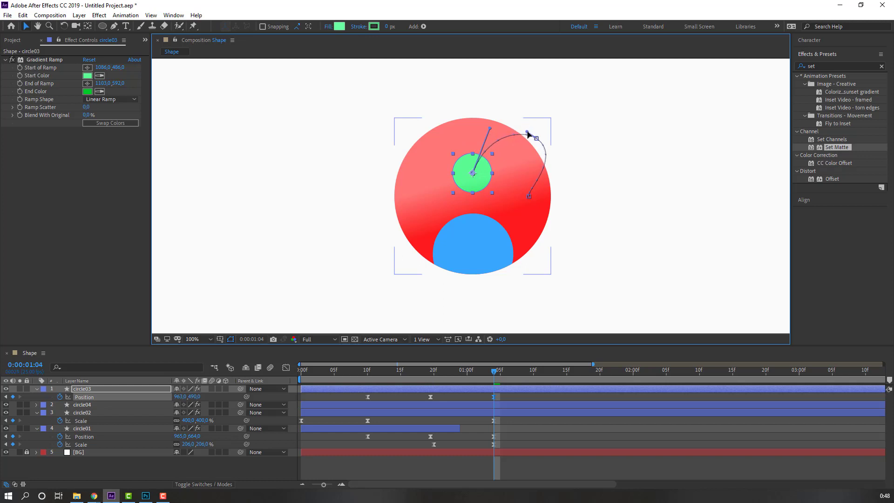
left_click_drag(484, 183, 486, 177)
left_click(477, 233)
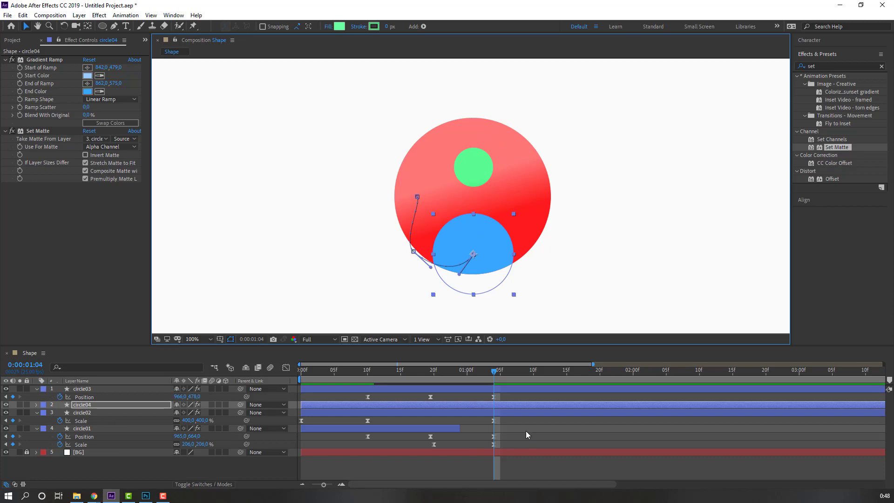
left_click(479, 182)
left_click_drag(487, 172, 485, 180)
left_click(476, 240)
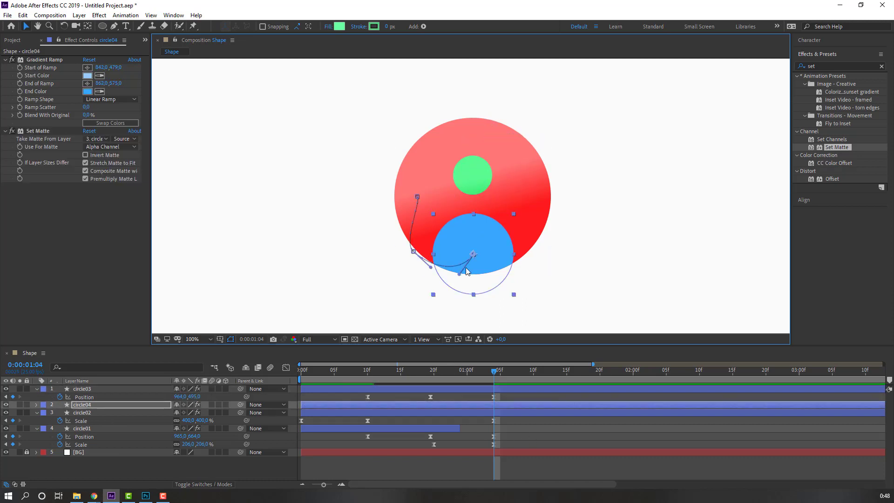
Step: Preview the full animation, end the work area at 0:00:01:09, and play the shortened range
left_click(353, 468)
left_click(389, 368)
key("comma")
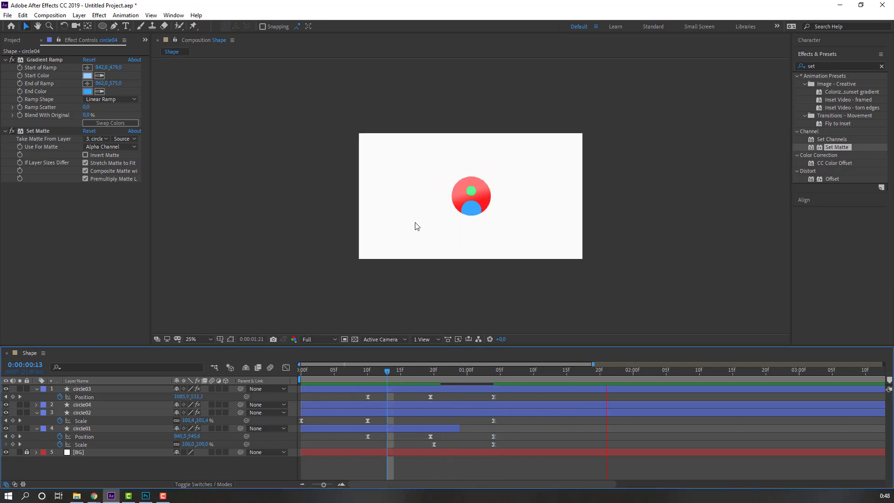
key("space")
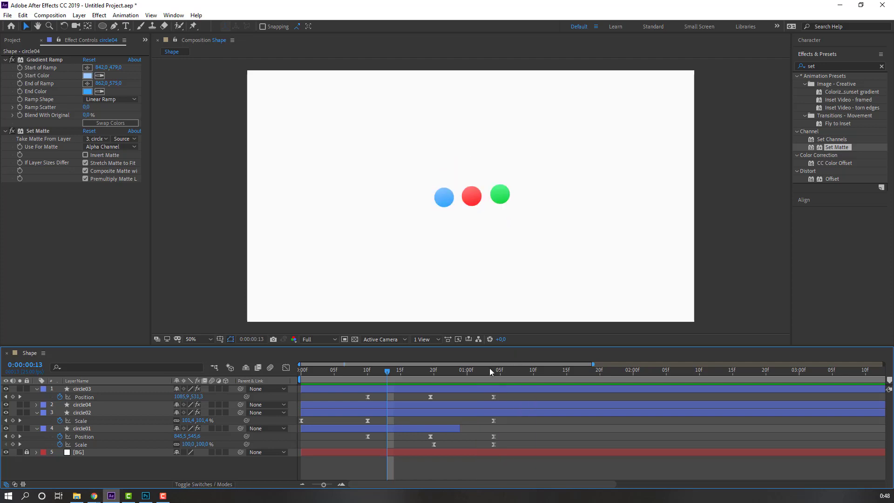
left_click_drag(491, 371, 525, 377)
key("n")
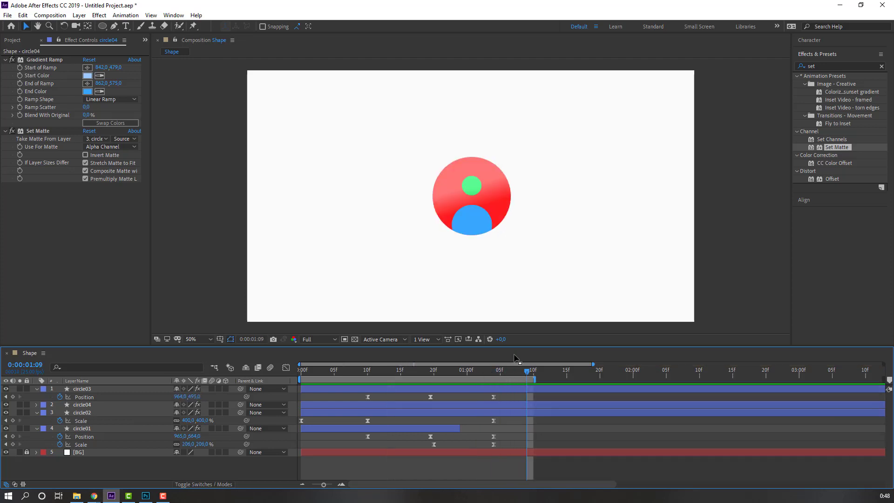
key("space")
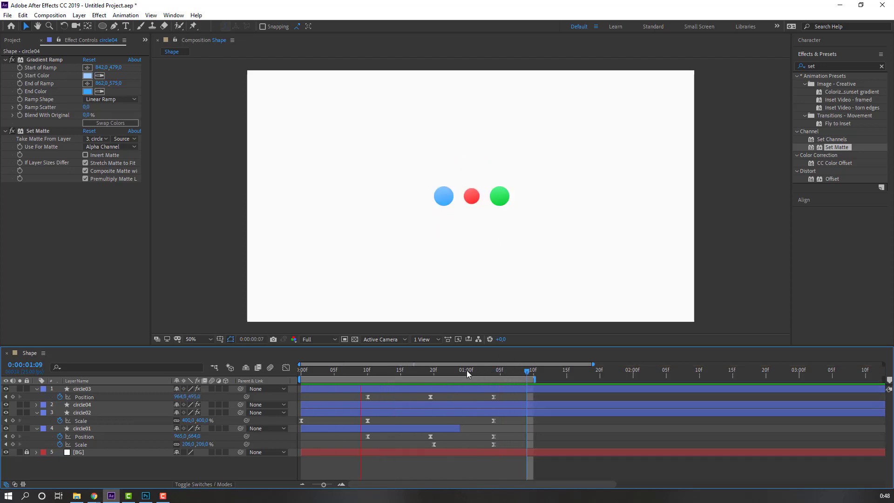
Step: Go to frame 22, search the effects for "echo" and apply Echo to circle03
left_click_drag(467, 371, 442, 370)
key("space")
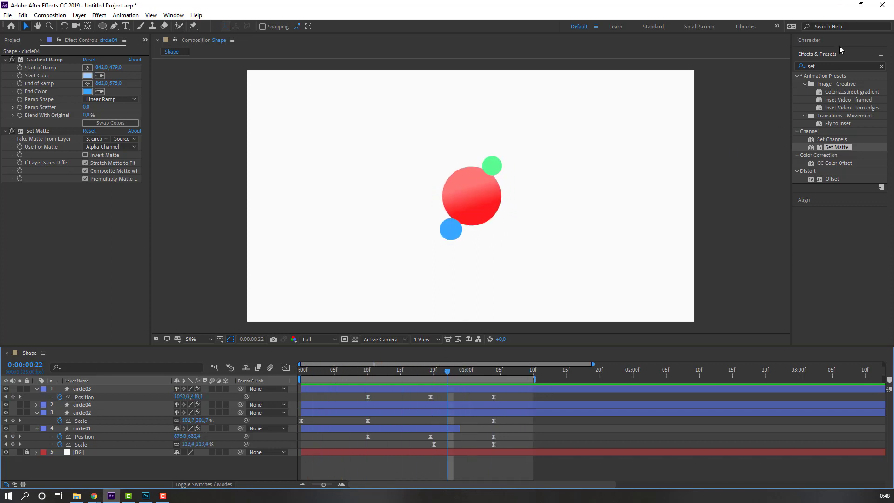
left_click(828, 65)
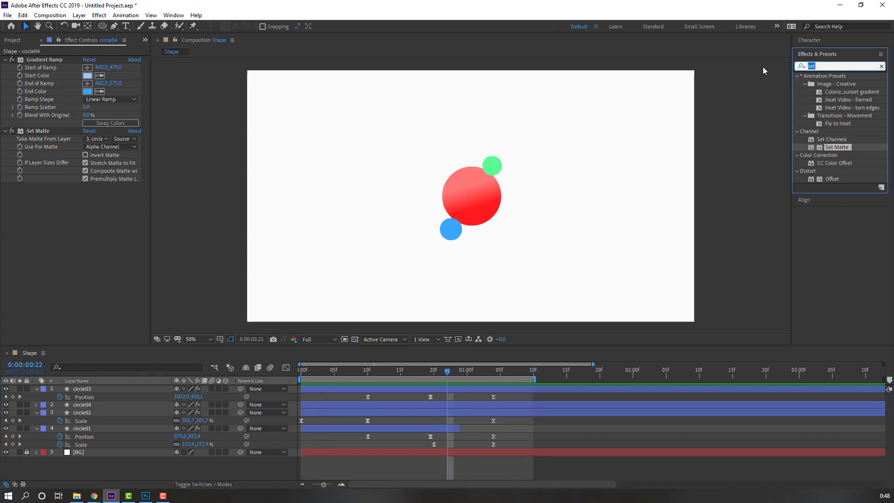
type("echo")
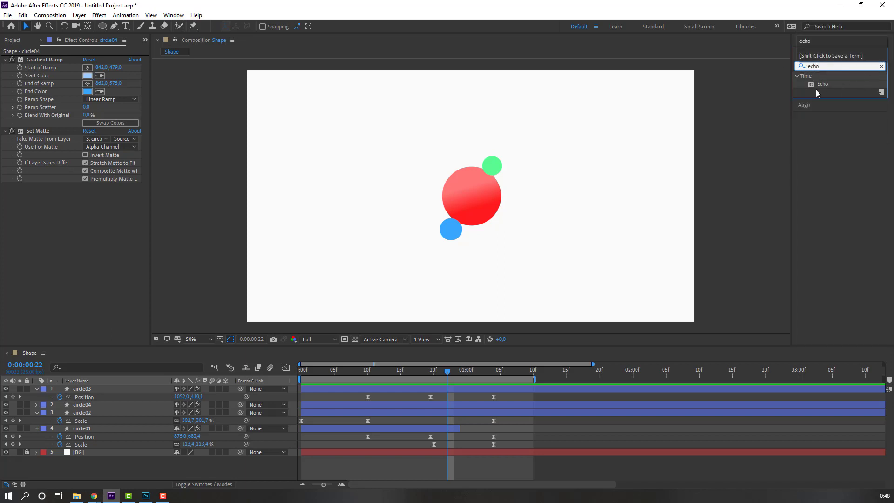
left_click_drag(822, 84, 83, 389)
Step: Set circle03's Echo Operator to Maximum and its Echo Time to -0,022 seconds, checking the trail at frame 17
key("slash")
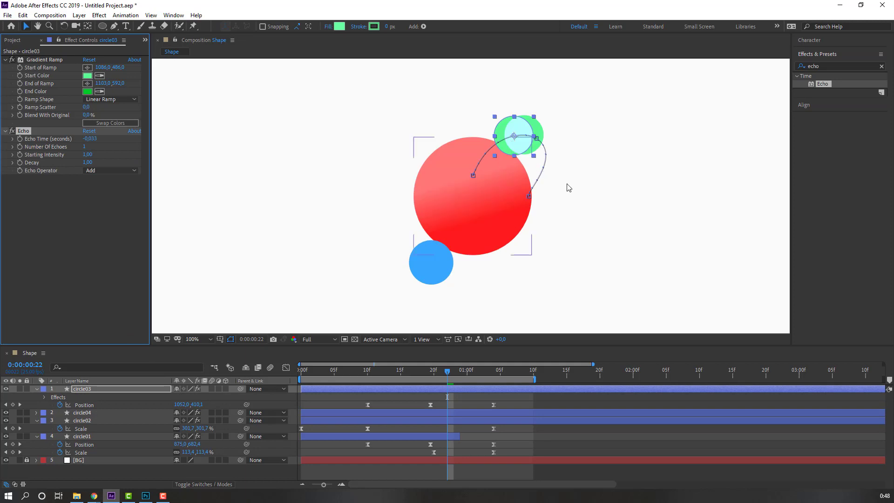
left_click_drag(569, 187, 503, 210)
scroll(503, 210, "up", 1)
mouse_move(429, 379)
left_mouse_down()
mouse_move(400, 376)
mouse_move(414, 376)
left_mouse_up()
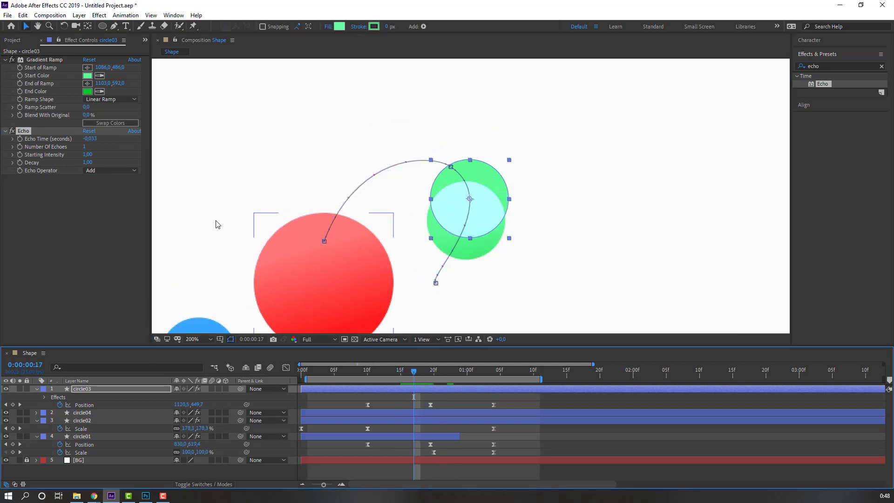
left_click(92, 170)
left_click(100, 191)
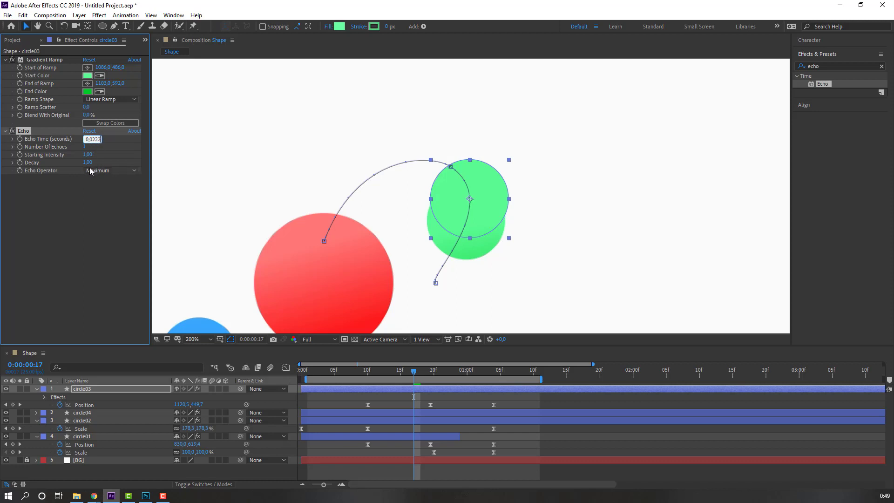
key("Return")
left_click(544, 432)
scroll(364, 261, "down", 1)
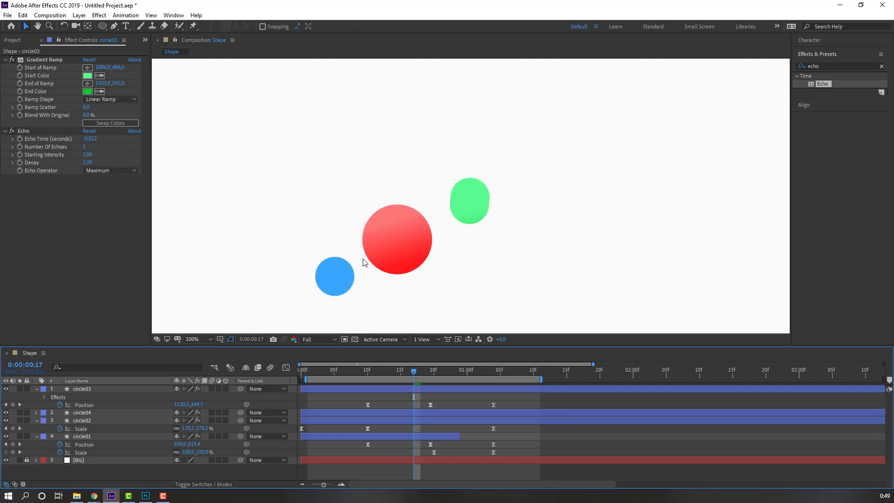
Step: Play the animation, go to frame 24, set circle03's Echo Time to -0,033 seconds and replay it
key("space")
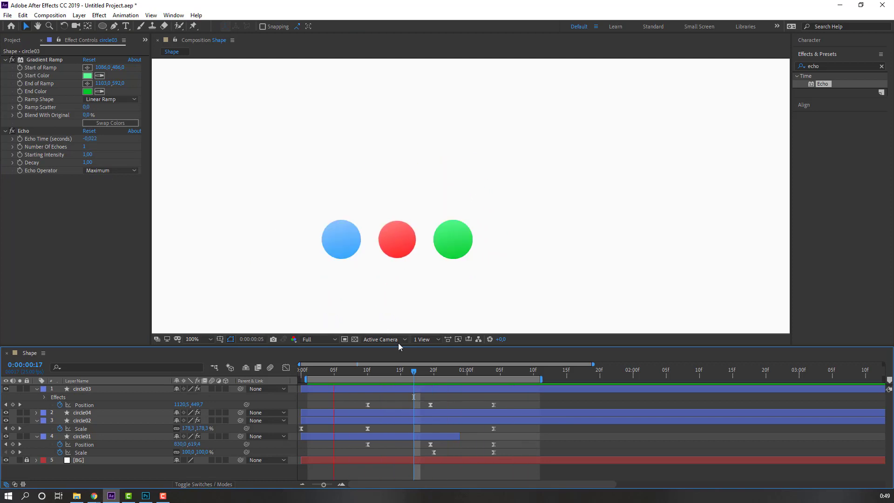
left_click_drag(414, 371, 461, 371)
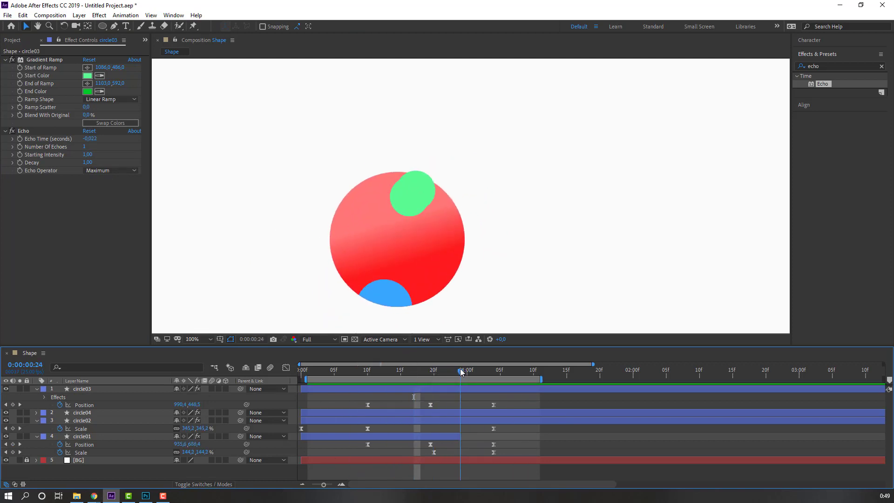
left_click(90, 140)
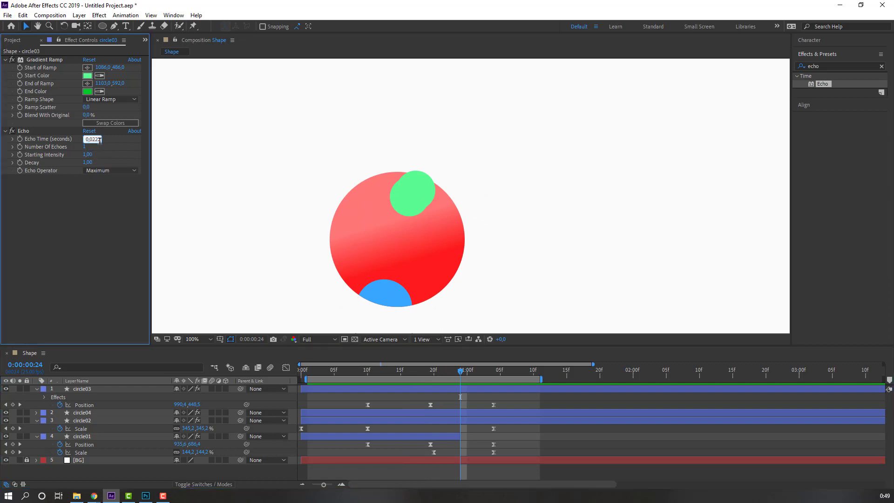
type("0,033")
key("Return")
key("ctrl+z")
key("space")
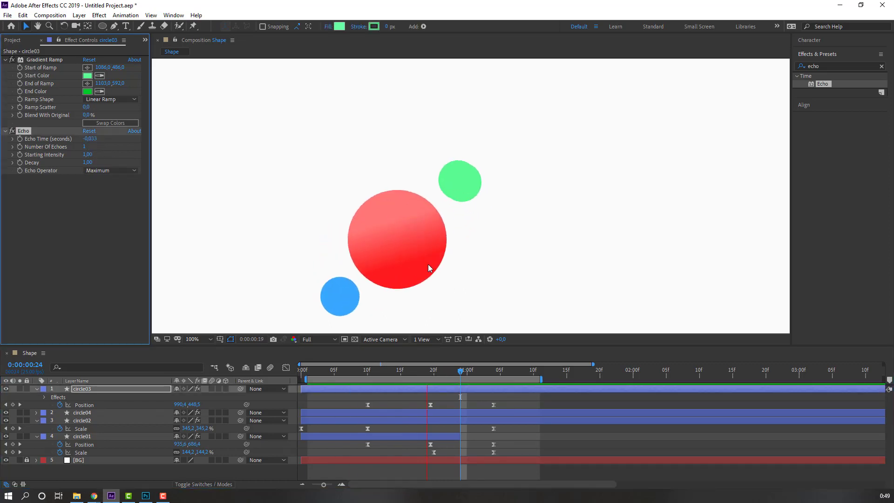
key("space")
Step: Turn on motion blur for all four circle layers and for the composition, and preview the blurred movement
left_click_drag(115, 472, 83, 396)
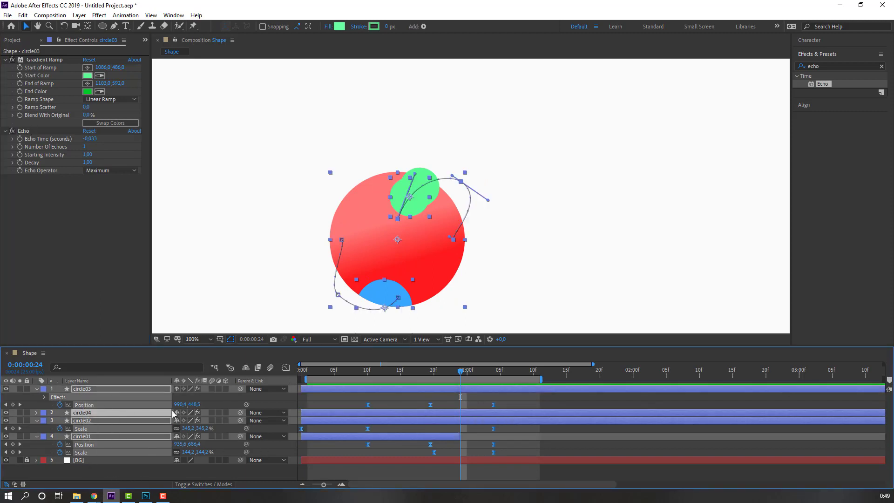
left_click(212, 390)
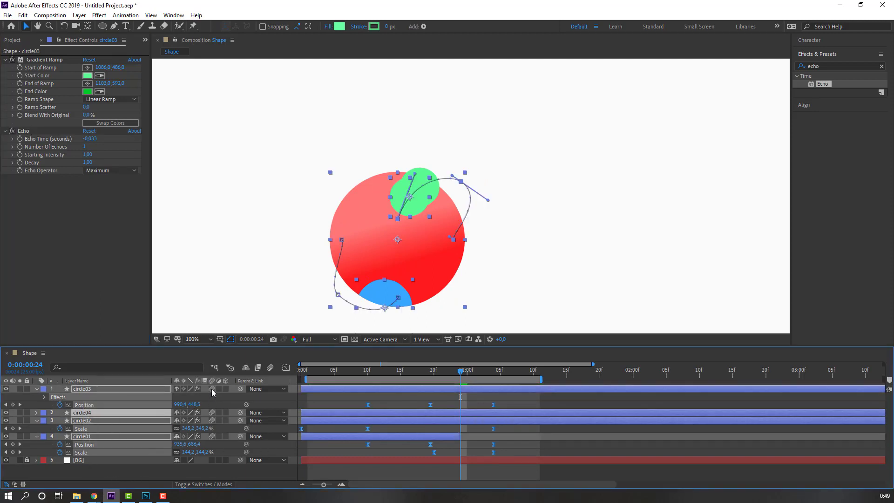
left_click(270, 368)
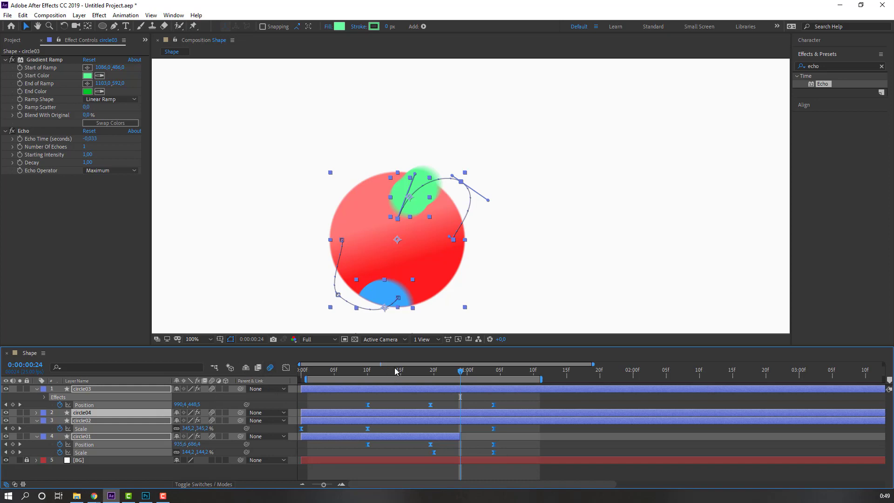
key("space")
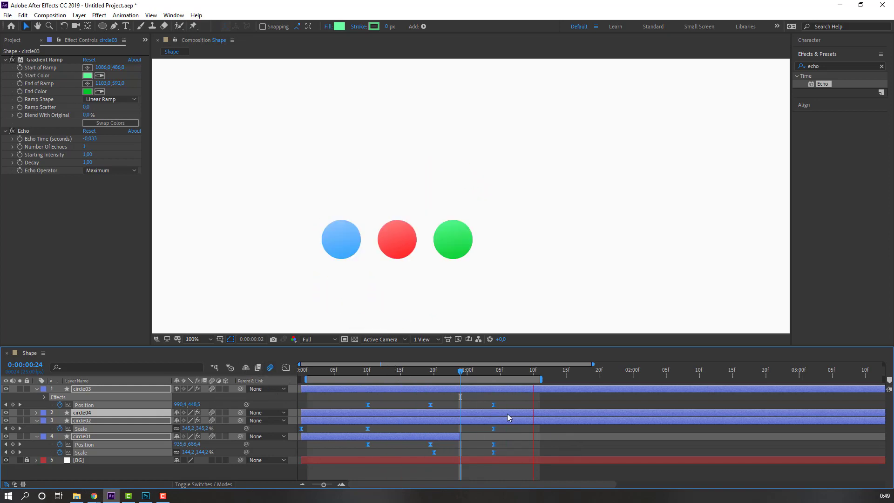
key("space")
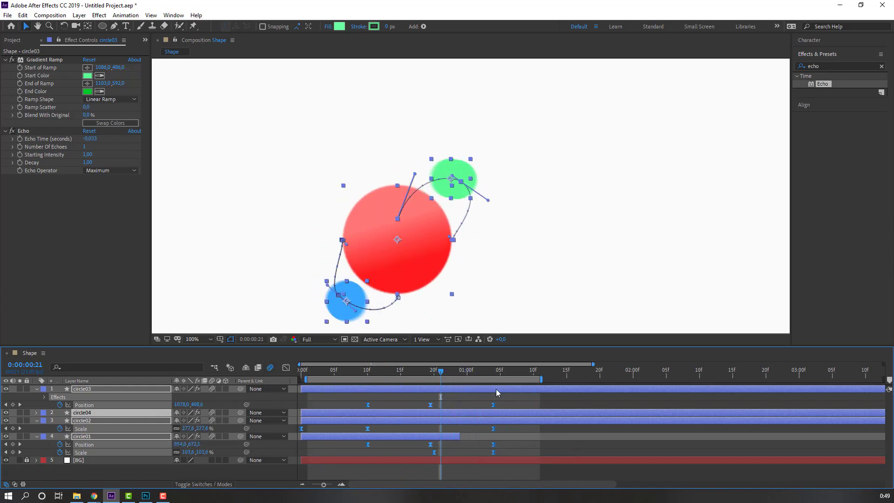
left_click(523, 405)
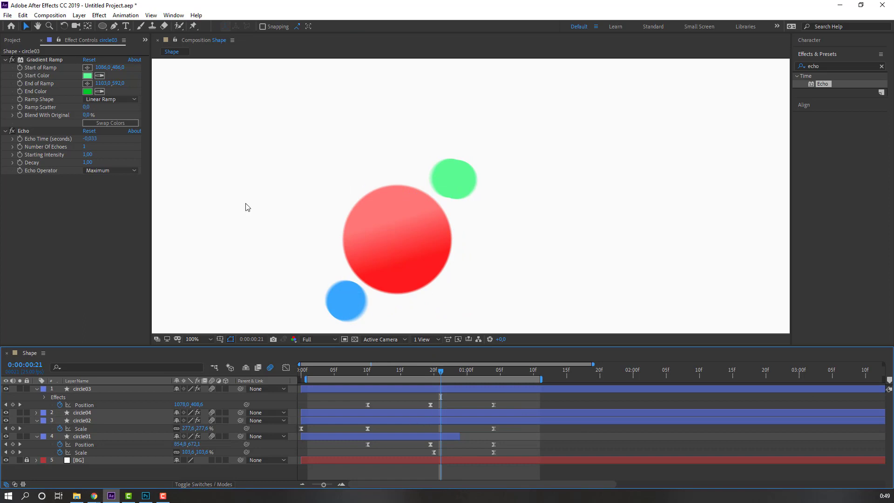
Step: Apply circle03's Echo effect with its current settings to circle04 and circle01 as well
left_click(23, 131)
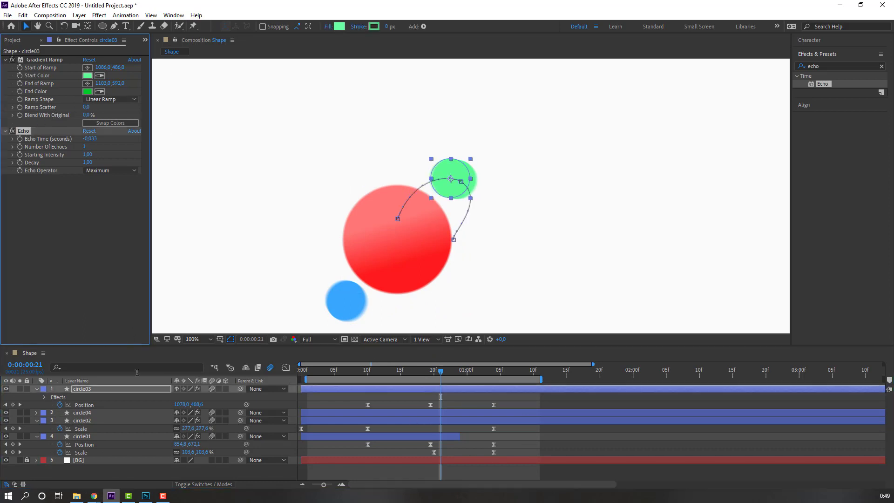
left_click(88, 413)
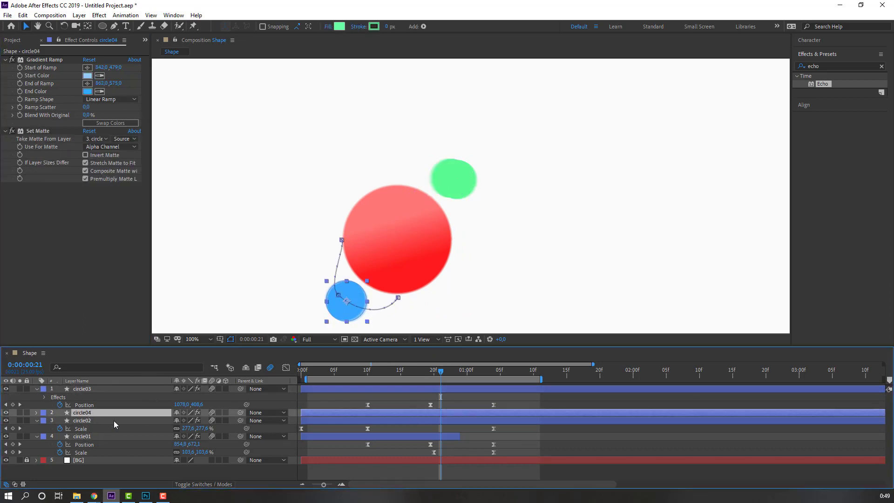
left_click(91, 437, "ctrl")
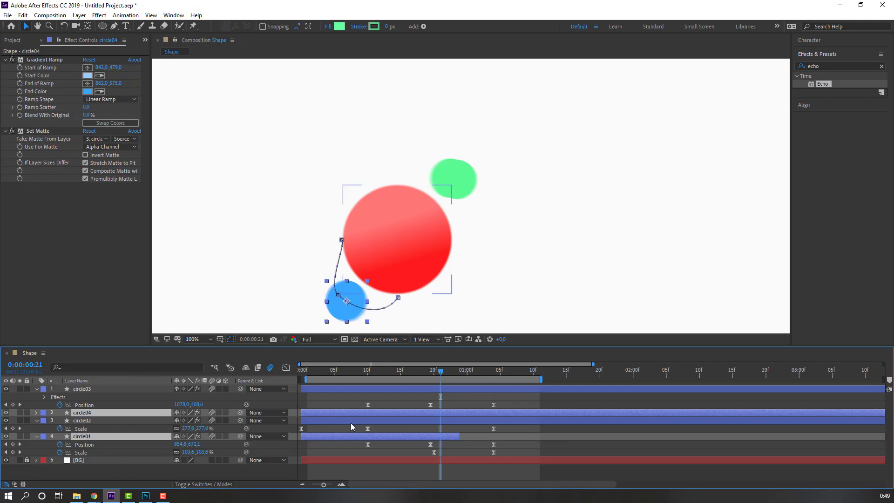
key("ctrl+alt+shift+e")
Step: Preview the whole animation from the first frame at 50% and 25% magnification
key("Home")
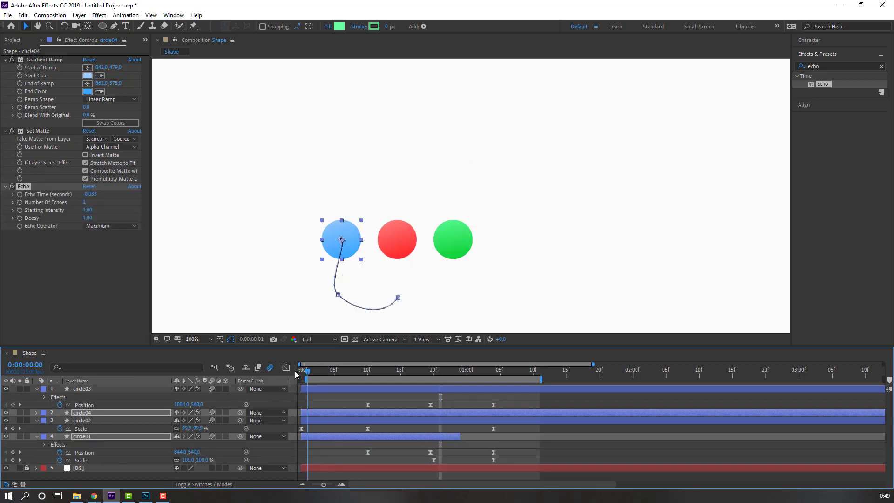
scroll(280, 223, "down", 2)
key("space")
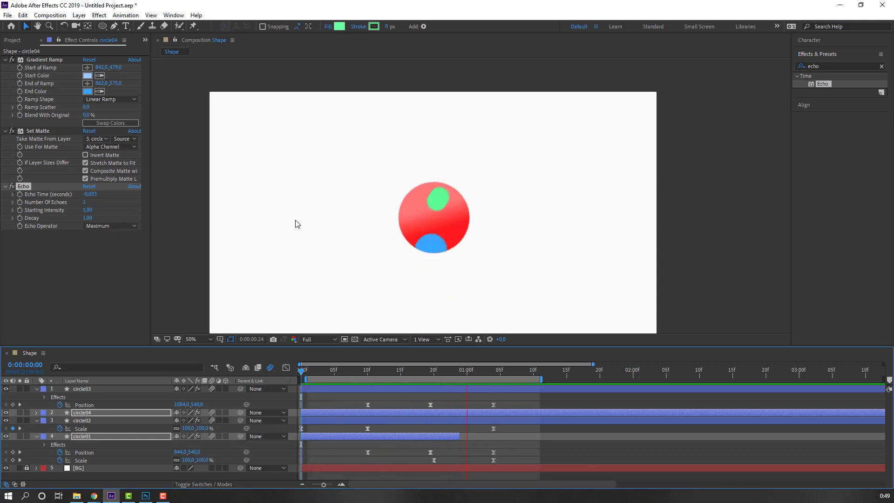
scroll(303, 224, "down", 1)
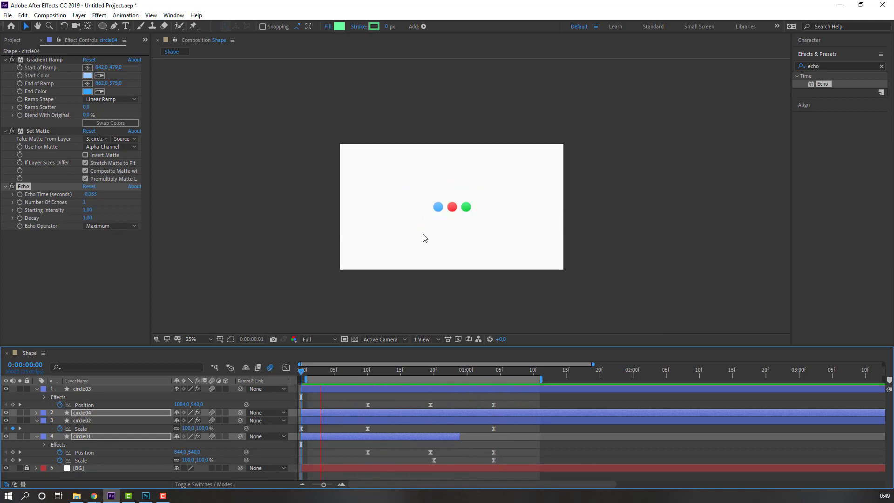
scroll(426, 247, "up", 1)
key("space")
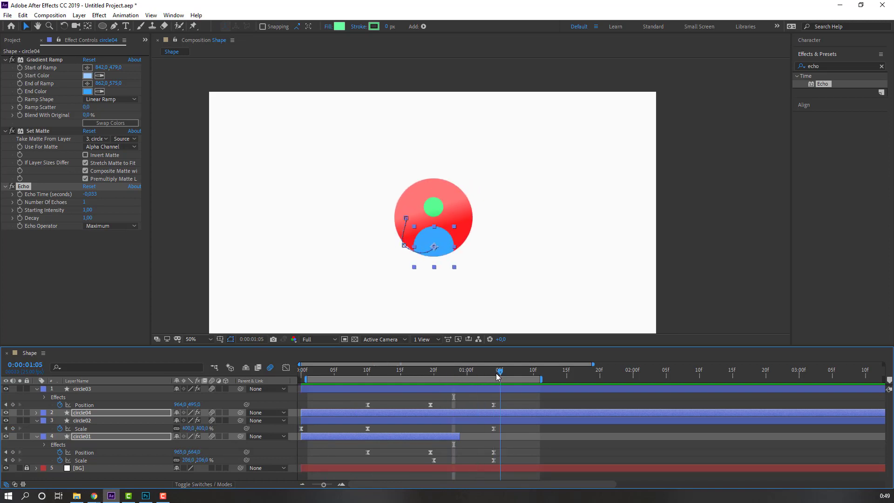
Step: At 0:00:01:04, lower circle03 inside the red circle by setting its Position to 964, 526
left_click(83, 389)
scroll(437, 212, "up", 1)
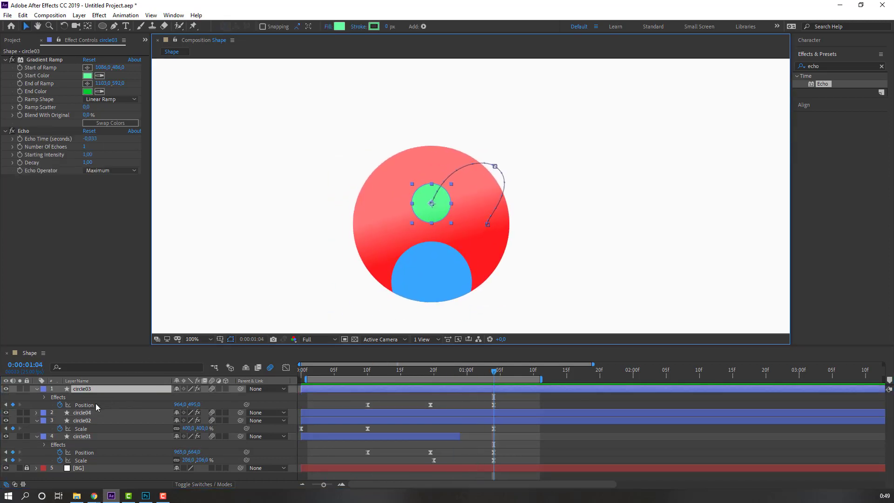
left_click(553, 405)
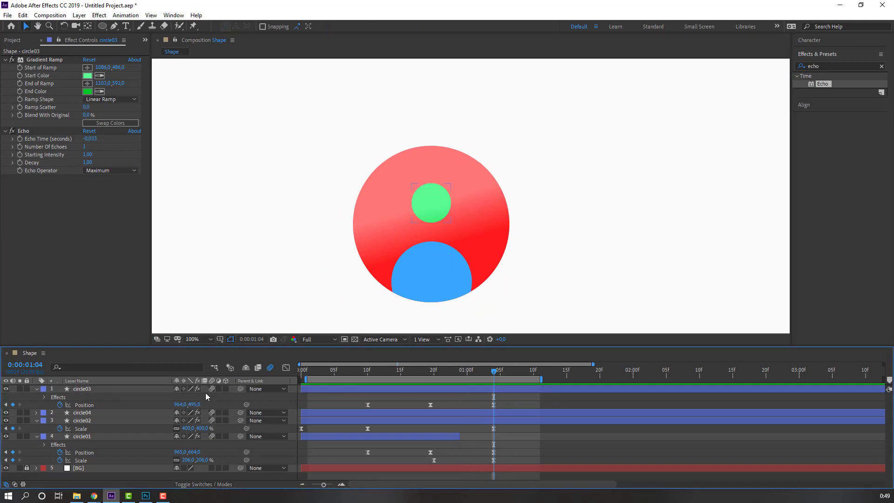
left_click_drag(190, 406, 211, 403)
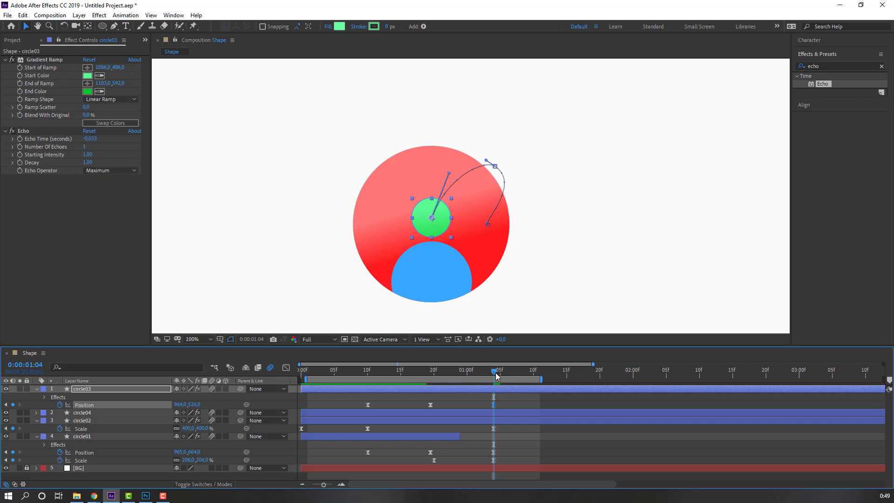
Step: Add bounce keyframes to circle03's Position: 964, 476 at 0:00:01:08 and 964, 496 at 0:00:01:12
left_click_drag(494, 372, 522, 376)
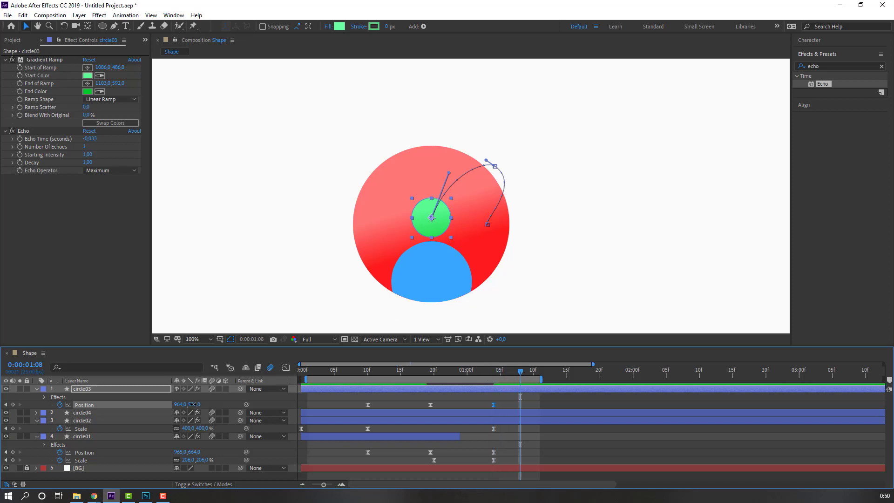
left_click_drag(194, 405, 175, 402)
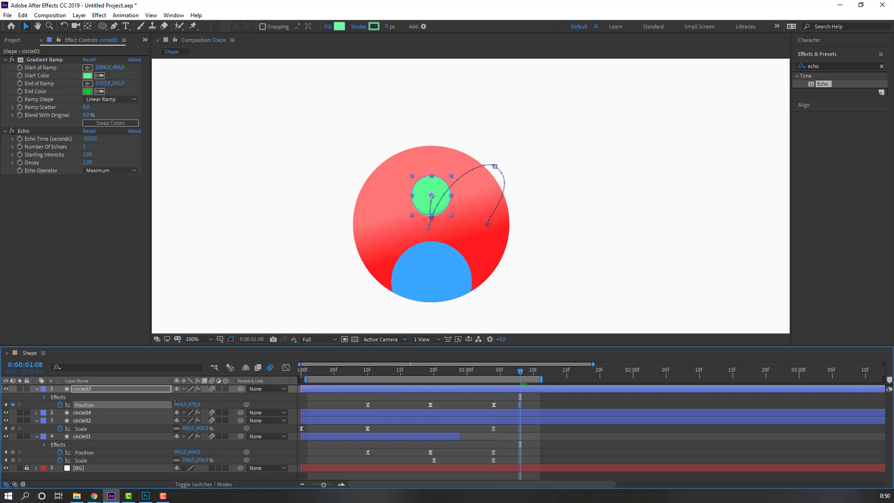
key("space")
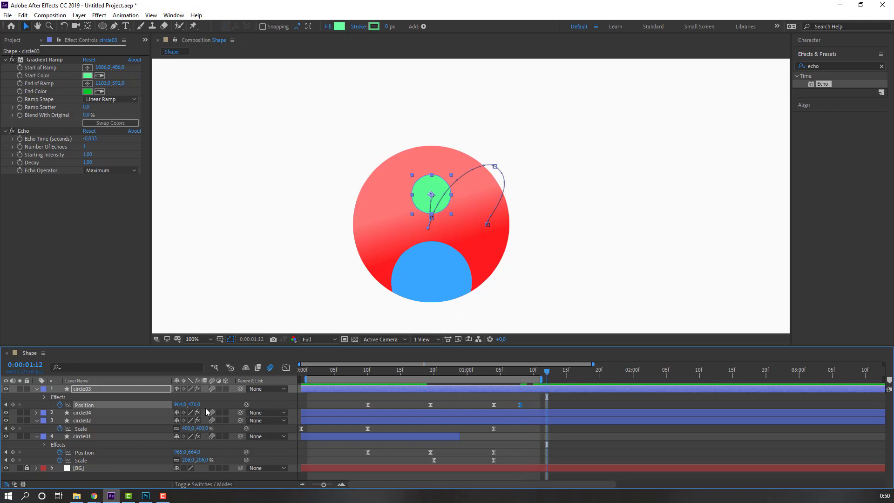
left_click_drag(193, 405, 203, 405)
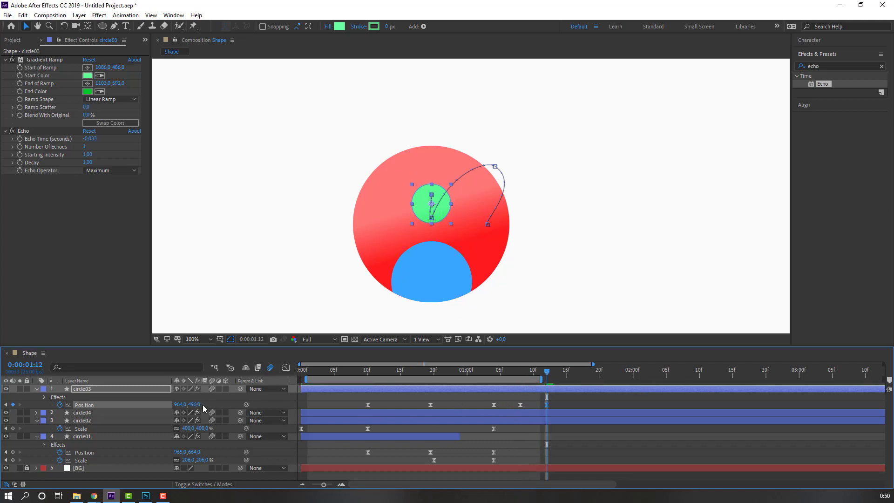
Step: Extend the end of the work area to about 0:00:01:20 and preview the bounce
left_click_drag(541, 379, 608, 380)
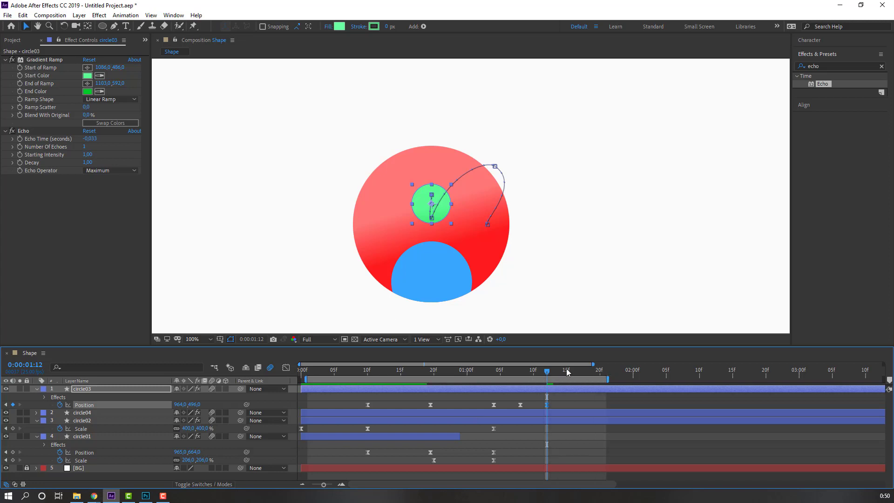
key("space")
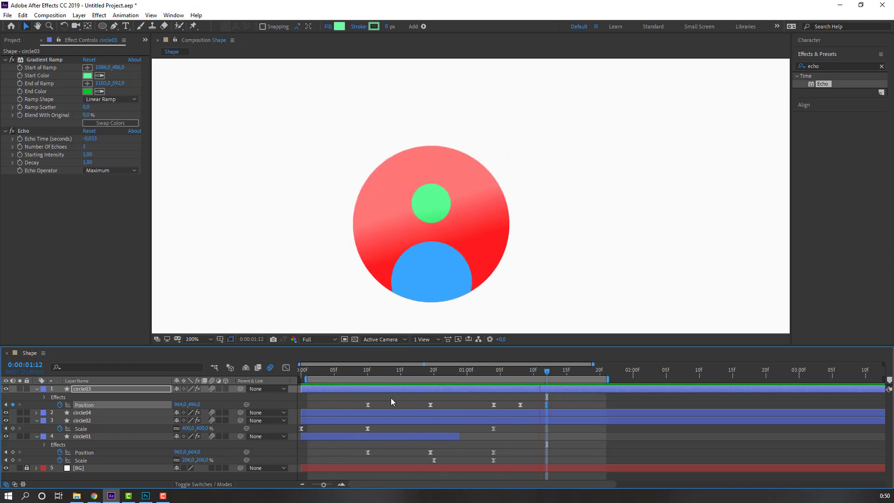
key("space")
Step: Set the spatial interpolation of circle03's last three Position keyframes to Linear and play the result
left_click_drag(565, 401, 474, 409)
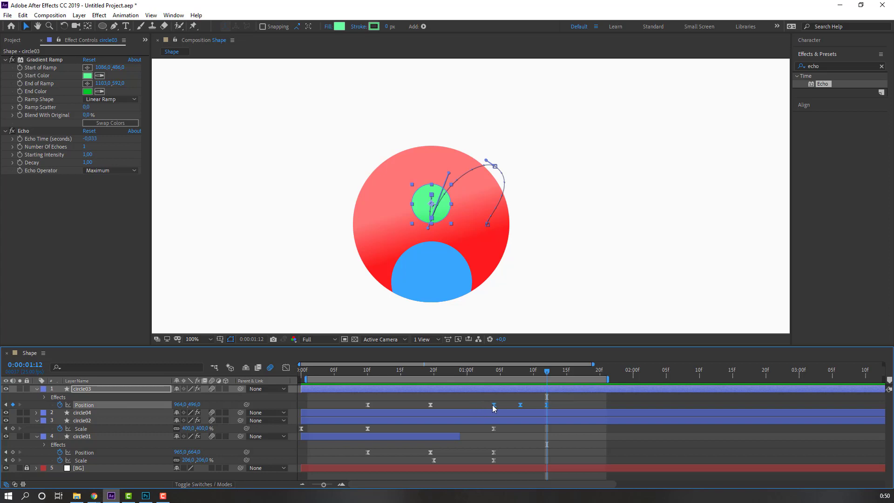
right_click(494, 405)
left_click(512, 368)
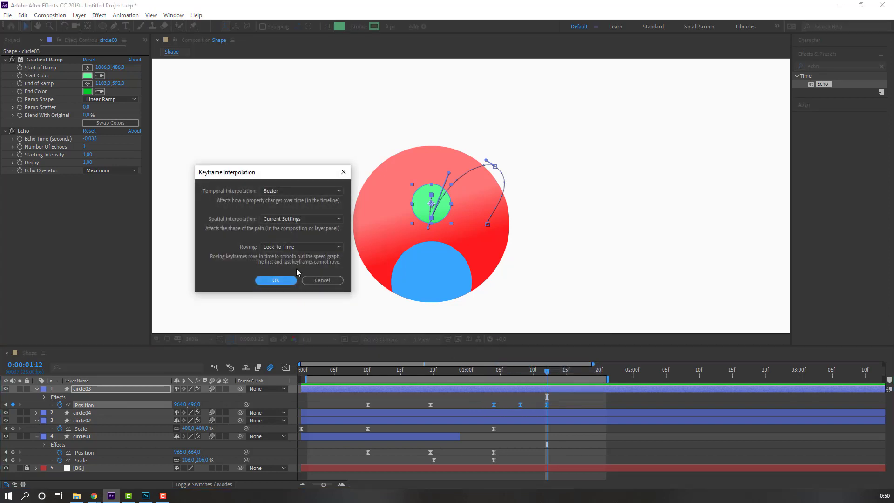
left_click(277, 219)
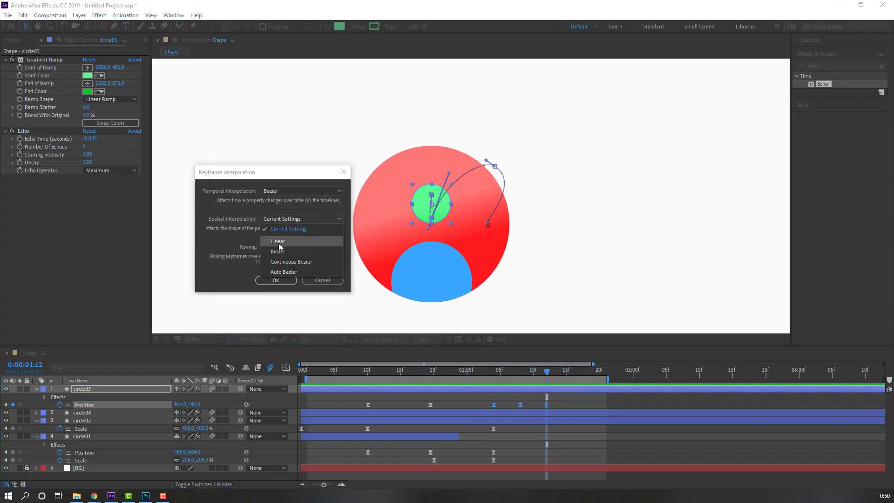
left_click(281, 243)
left_click(276, 281)
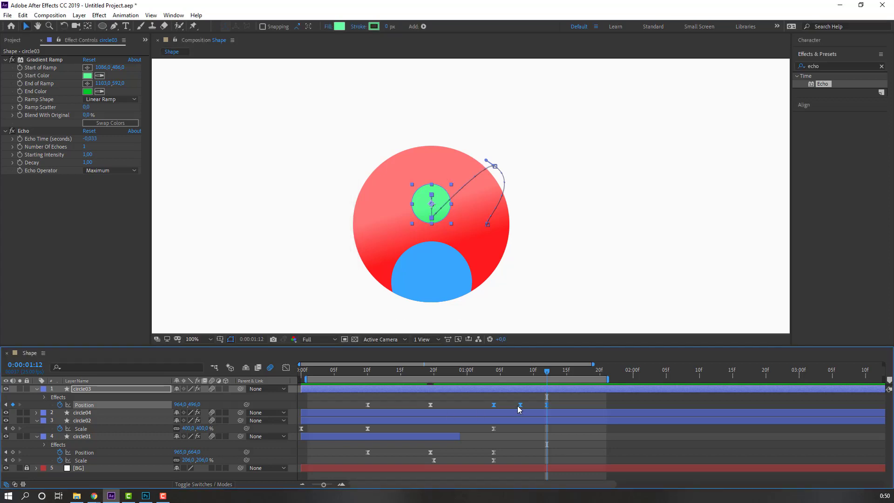
key("space")
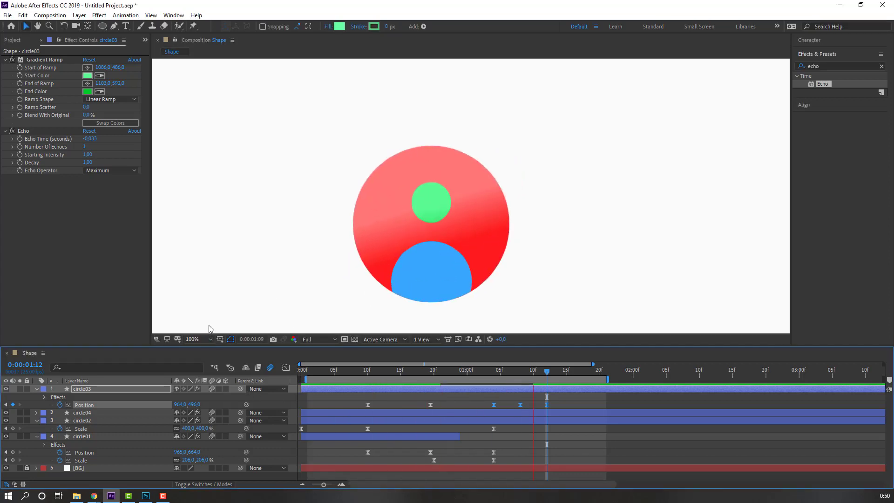
Step: Soften the bounce by setting circle03's Position keyframe at 0:00:01:08 to 964, 499
left_click_drag(485, 366, 492, 365)
left_click_drag(486, 370, 506, 368)
left_click_drag(520, 403, 503, 412)
left_click_drag(196, 408, 206, 408)
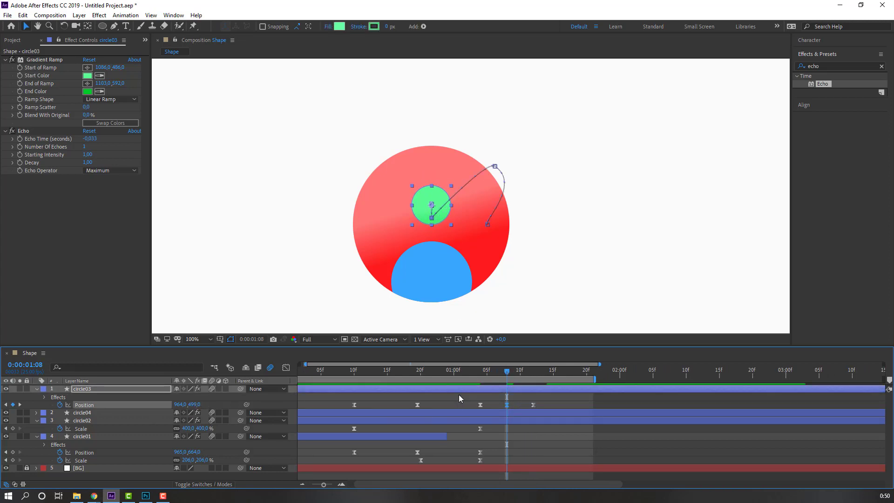
left_click(558, 403)
Step: Preview the softened bounce and the full icon animation at reduced magnification
key("space")
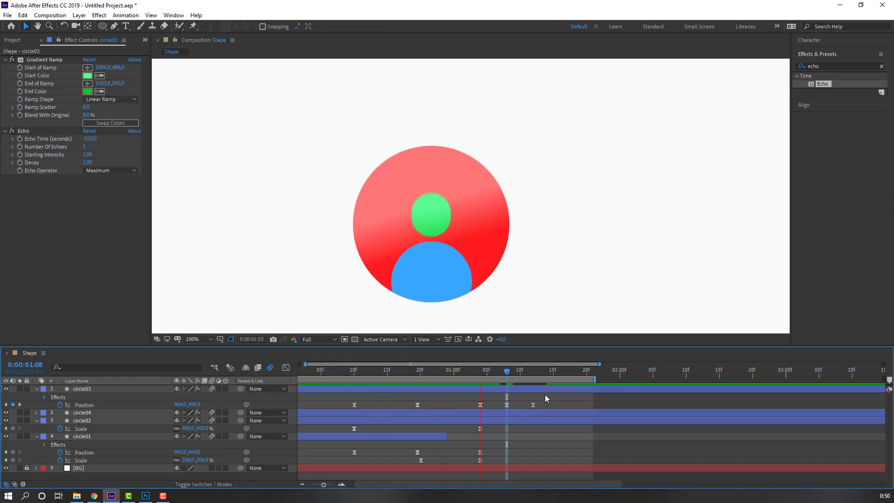
scroll(322, 264, "down", 4)
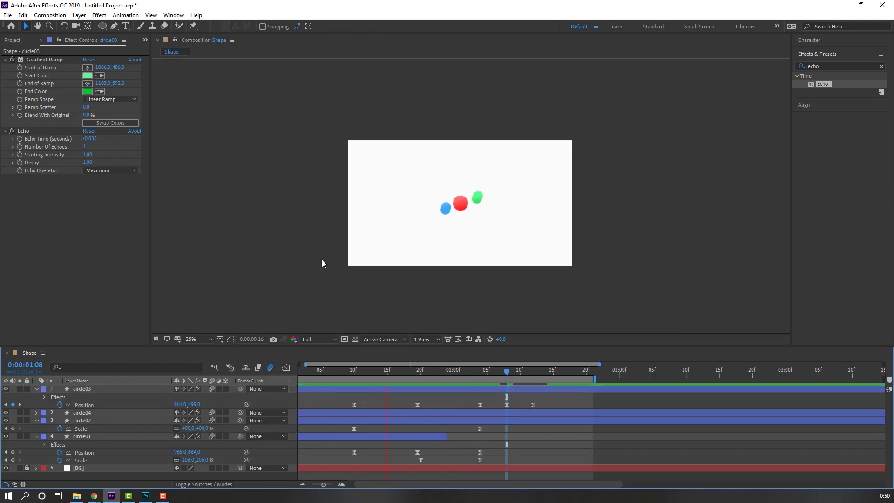
scroll(455, 259, "up", 2)
key("space")
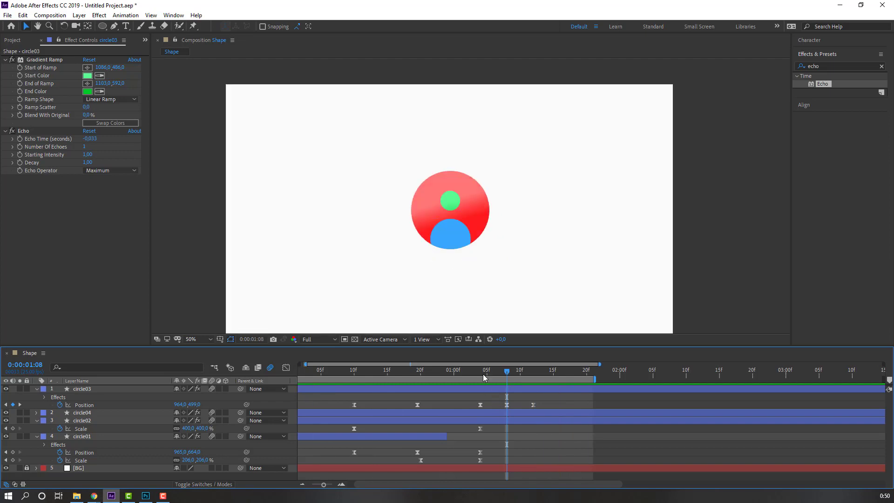
Step: Add a Position keyframe for circle03 at 0:00:01:15 with the value 964, 505 to continue its bounce
left_click(502, 375)
left_click_drag(534, 376, 553, 376)
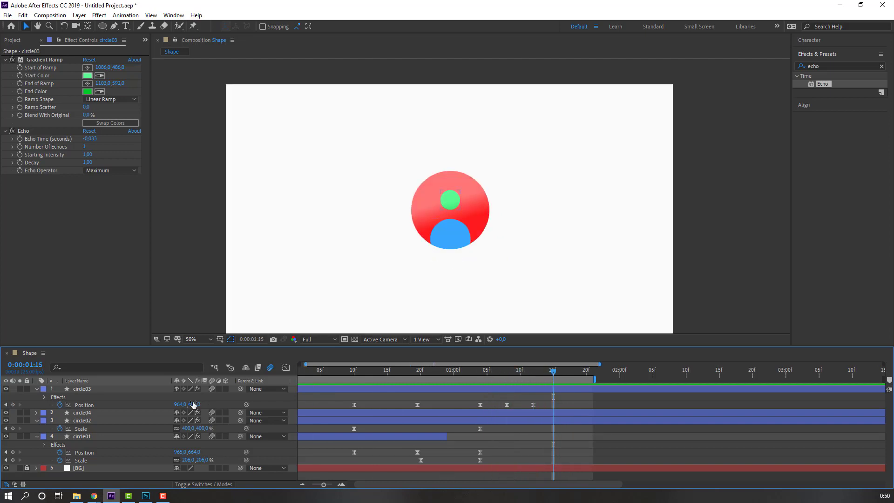
key("period")
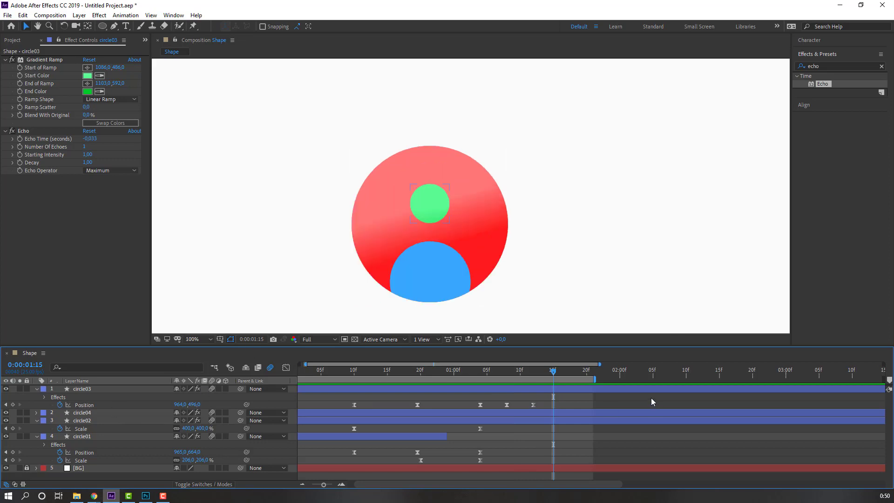
left_click_drag(195, 405, 209, 405)
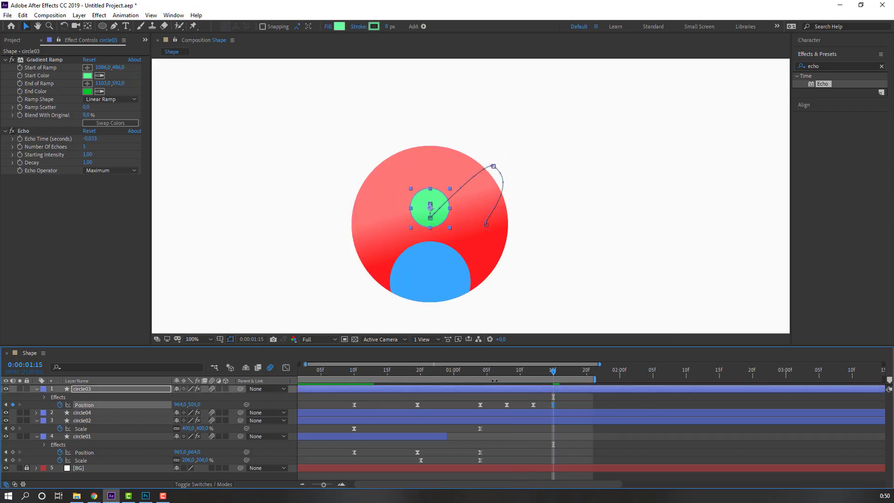
Step: Preview the extended bounce with the work area starting at about 0:00:00:23 and the composition at reduced magnification
left_click(466, 372)
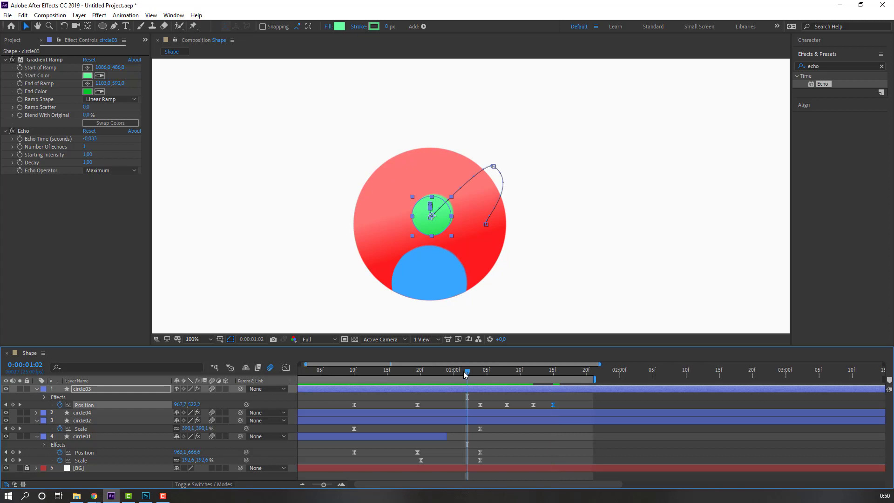
key("space")
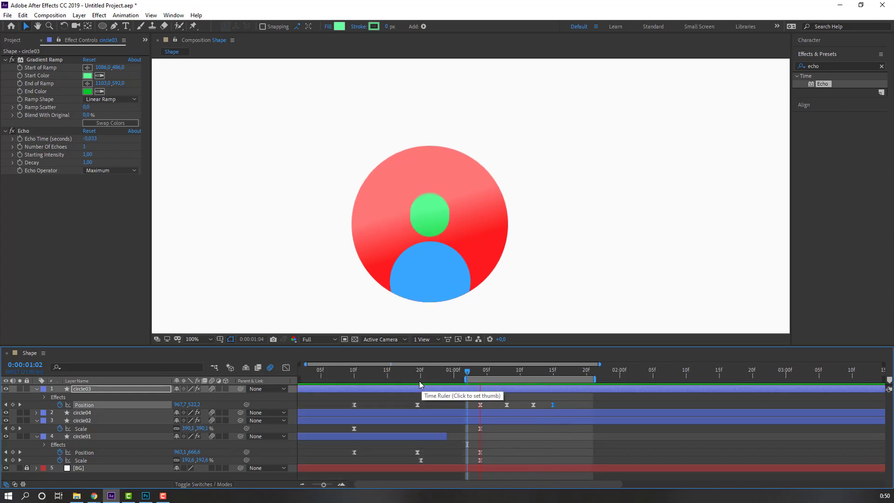
left_click_drag(465, 379, 439, 379)
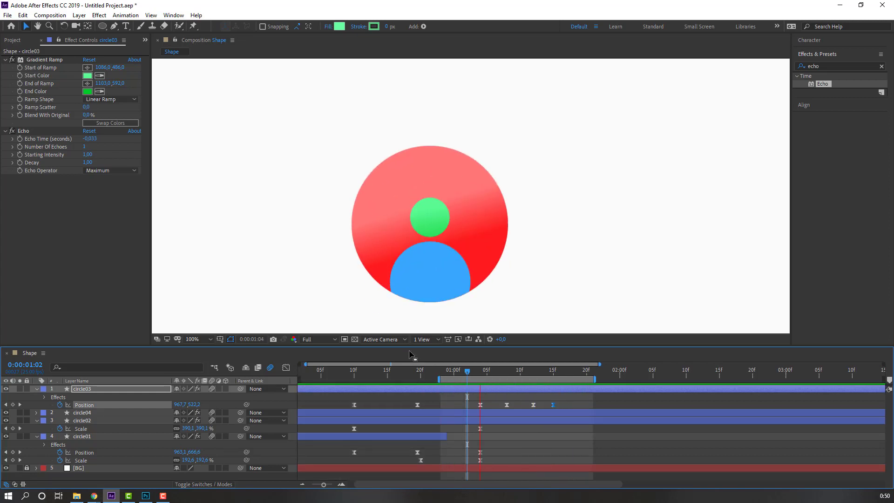
scroll(456, 310, "down", 2)
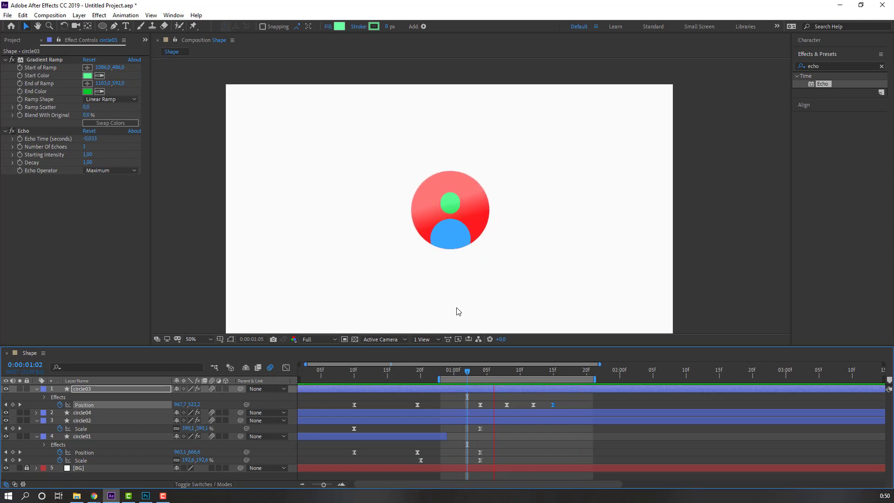
scroll(456, 311, "down", 1)
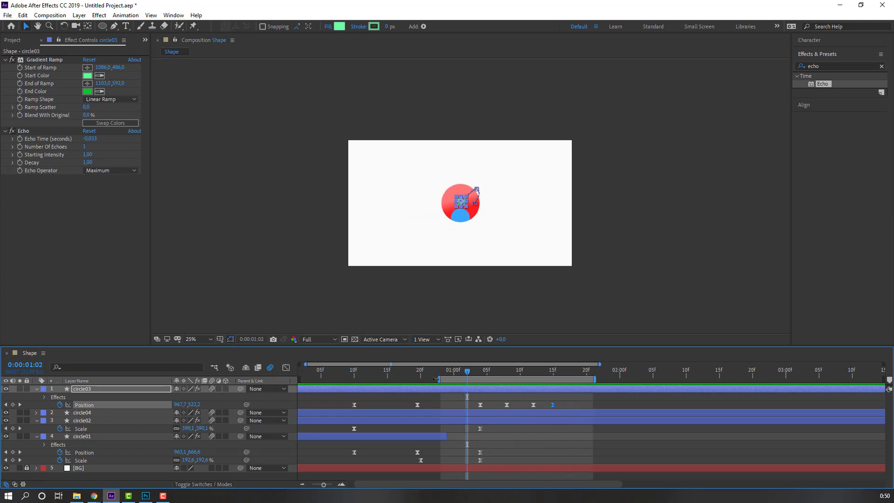
Step: Move the start of the work area back to 0:00:00:00 and play the full icon animation
left_click(441, 379)
left_click_drag(358, 364, 351, 363)
key("space")
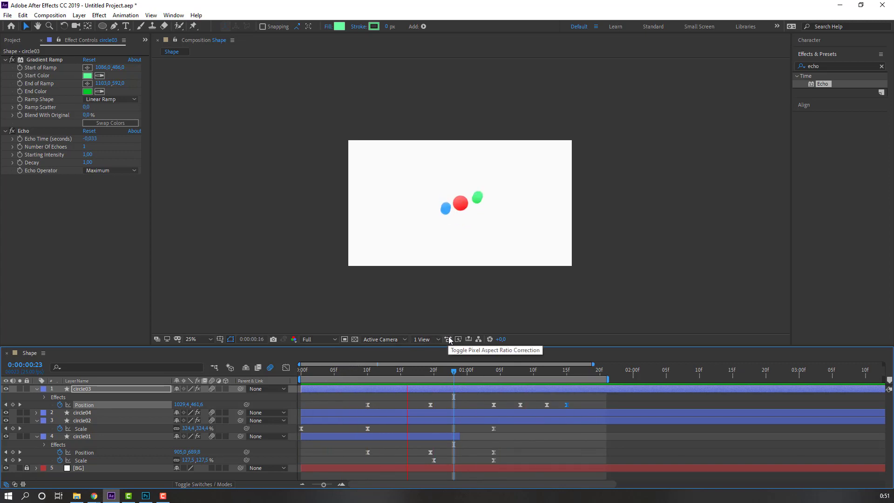
key("space")
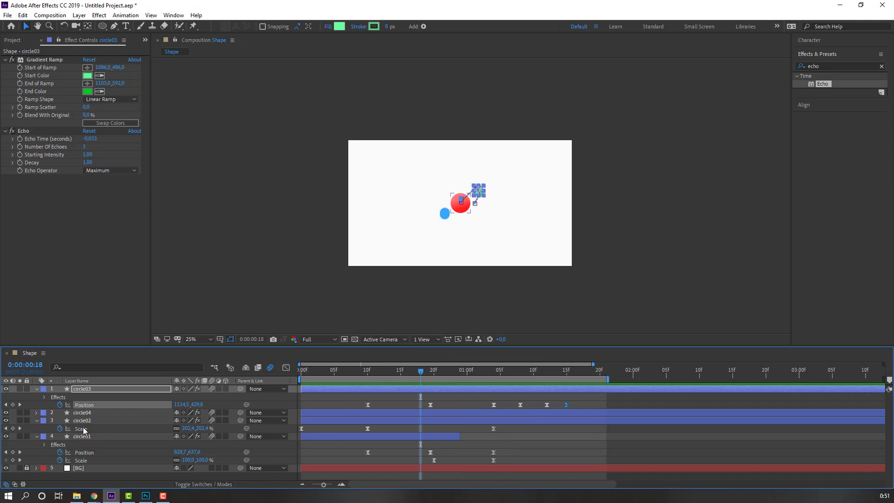
Step: Reveal circle04's keyframes, select the Scale keyframes of circle04 and circle01, and show them in the Graph Editor
left_click(89, 412)
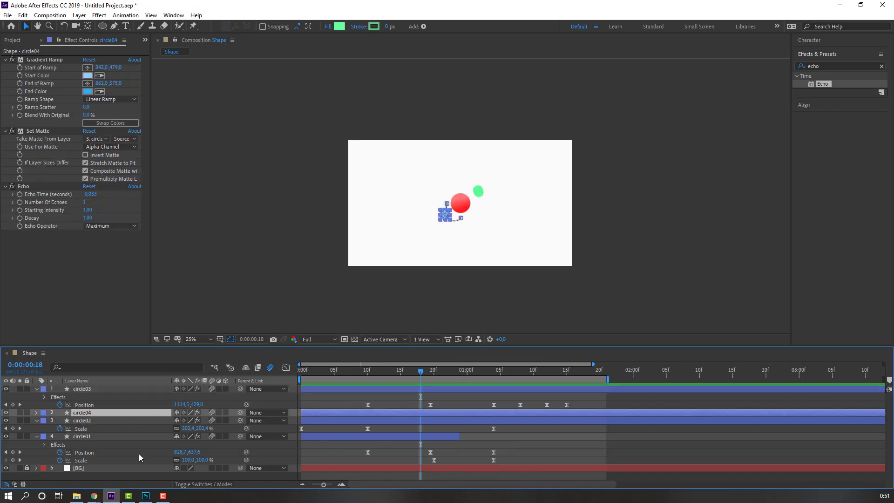
key("u")
scroll(505, 437, "down", 1)
left_click_drag(428, 418, 509, 424)
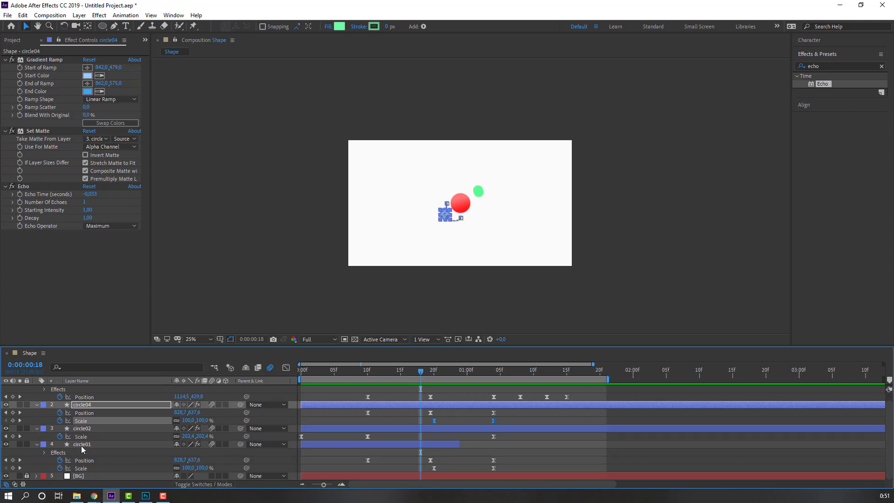
left_click_drag(505, 469, 430, 474)
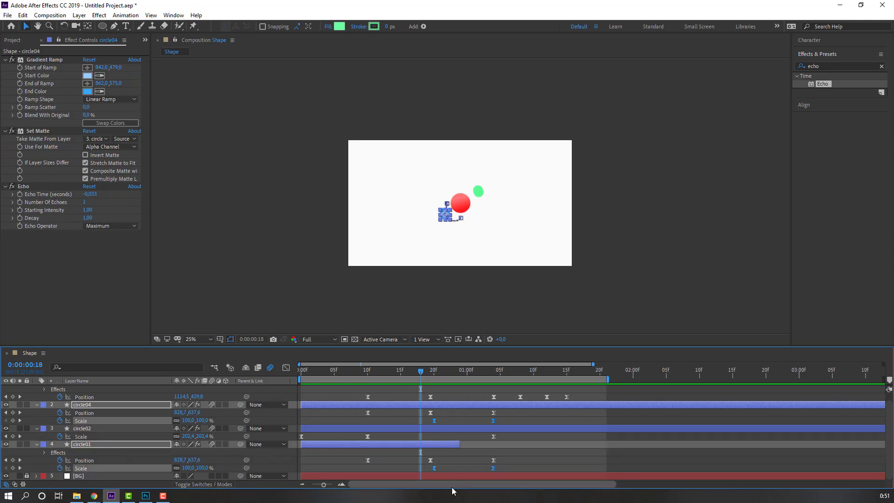
left_click(289, 369)
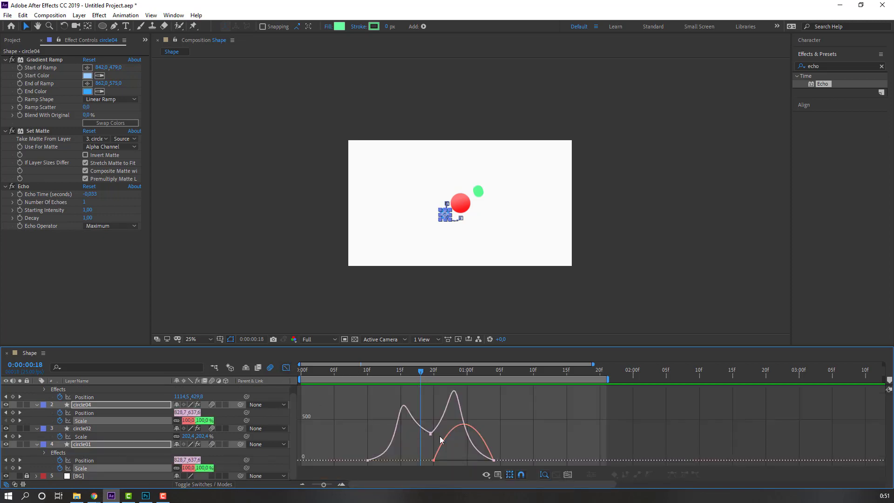
Step: Smooth the Scale speed curves of circle04 and circle01 by lengthening the keyframe handles between 0:00:00:20 and 0:00:01:04
key("=")
left_click_drag(466, 473, 483, 458)
left_click_drag(581, 449, 536, 461)
key("ctrl+z")
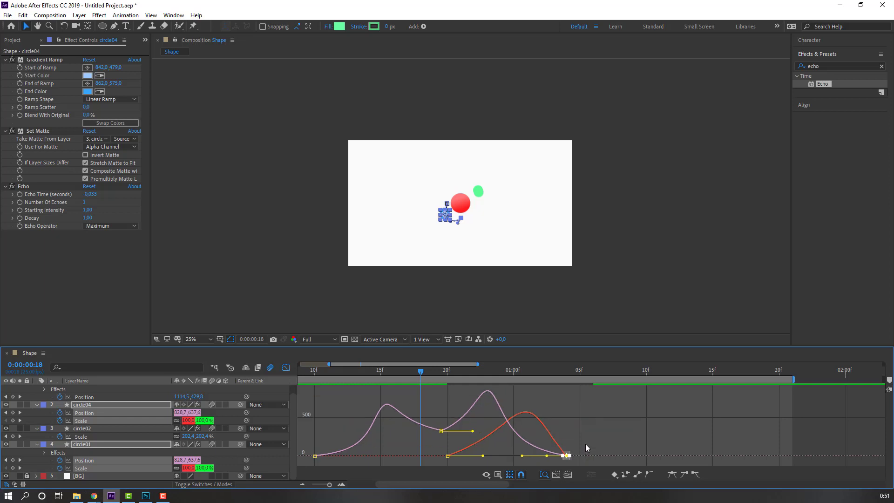
left_click(585, 443)
left_click(561, 454)
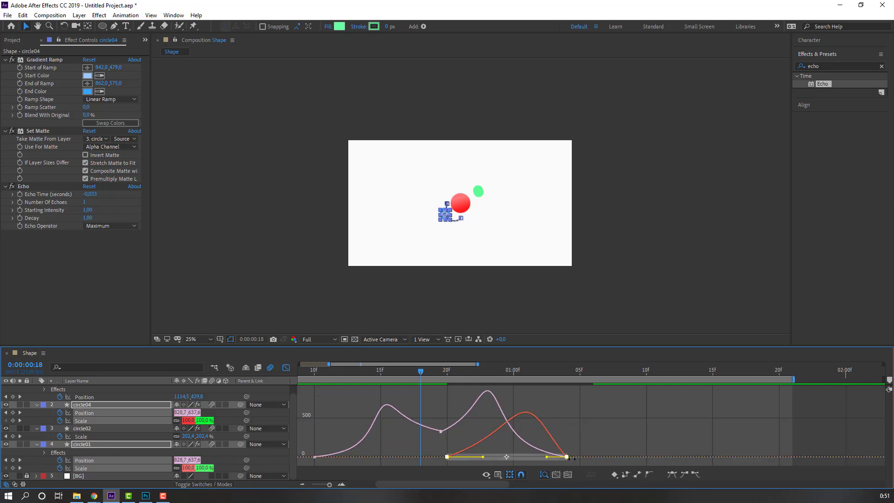
key("=")
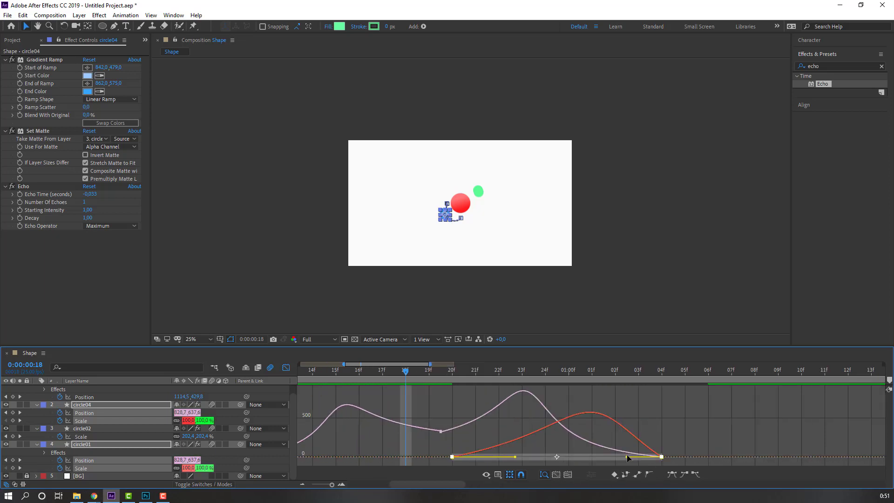
mouse_move(627, 457)
left_mouse_down()
mouse_move(614, 451)
mouse_move(634, 444)
mouse_move(629, 458)
mouse_move(614, 458)
left_mouse_up()
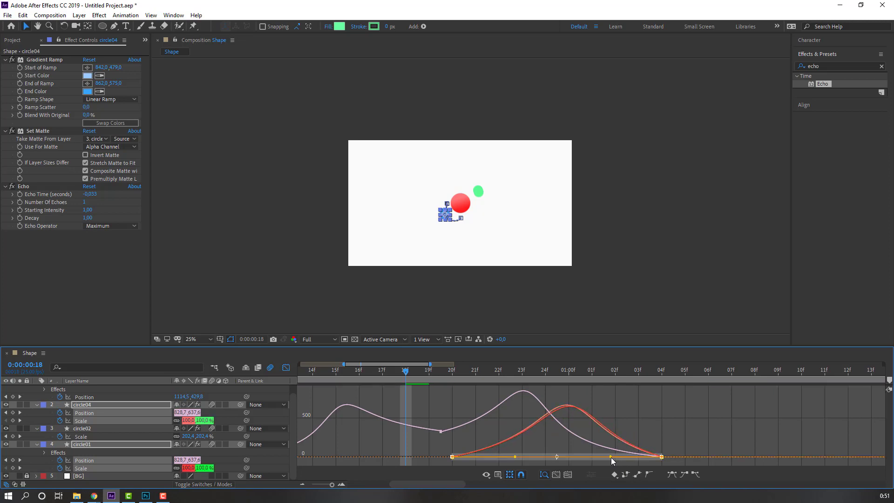
Step: Preview the reshaped scaling with the start of the work area at about 0:00:00:14
key("minus")
key("minus")
key("minus")
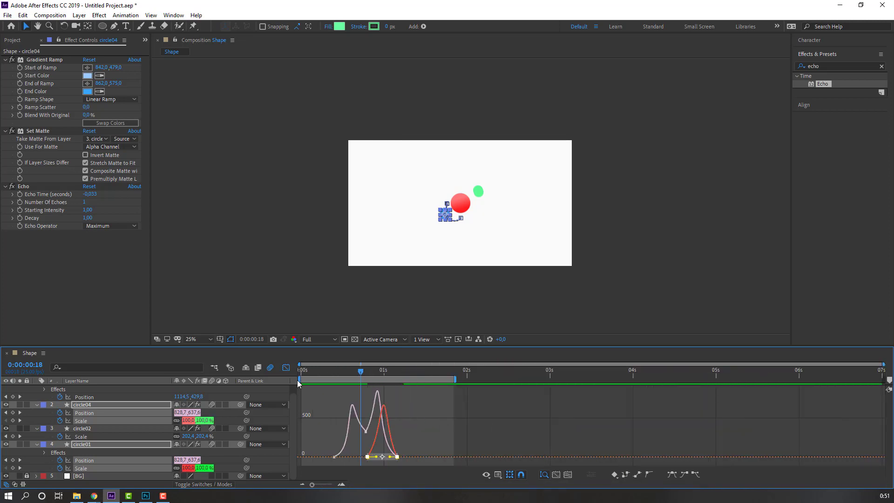
left_click_drag(297, 381, 346, 380)
key("space")
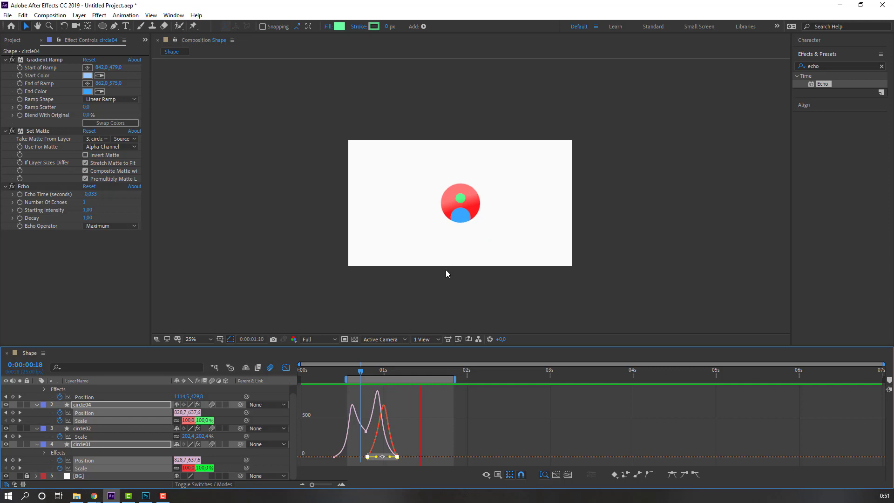
key("space")
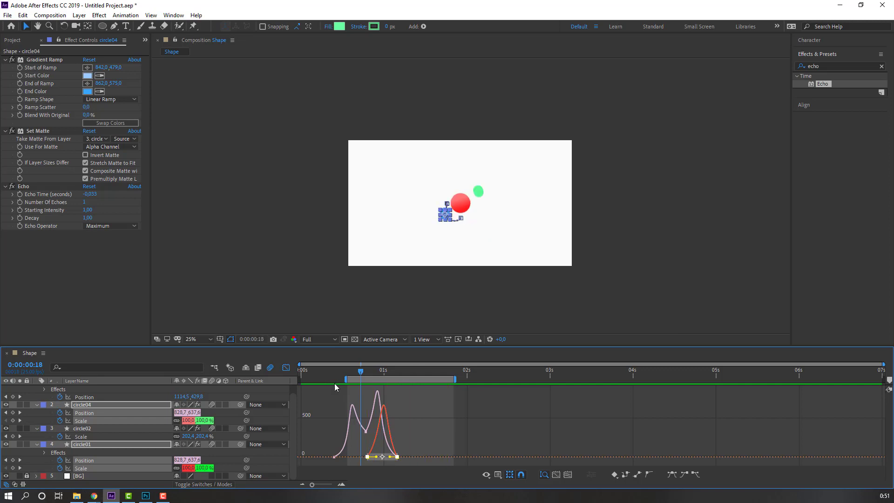
Step: Return the start of the work area to 0:00:00:00, play the whole animation, and close the Graph Editor
left_click_drag(343, 378, 299, 379)
key("space")
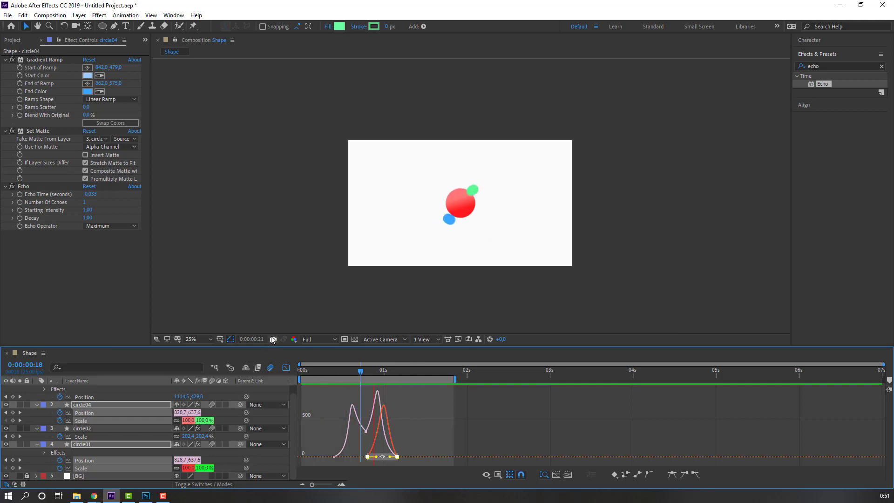
key("period")
key("period")
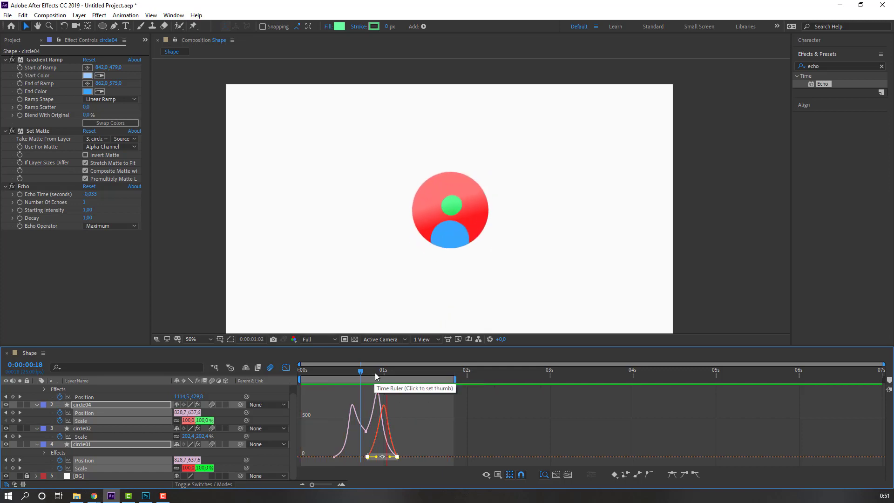
key("space")
key("shift+F3")
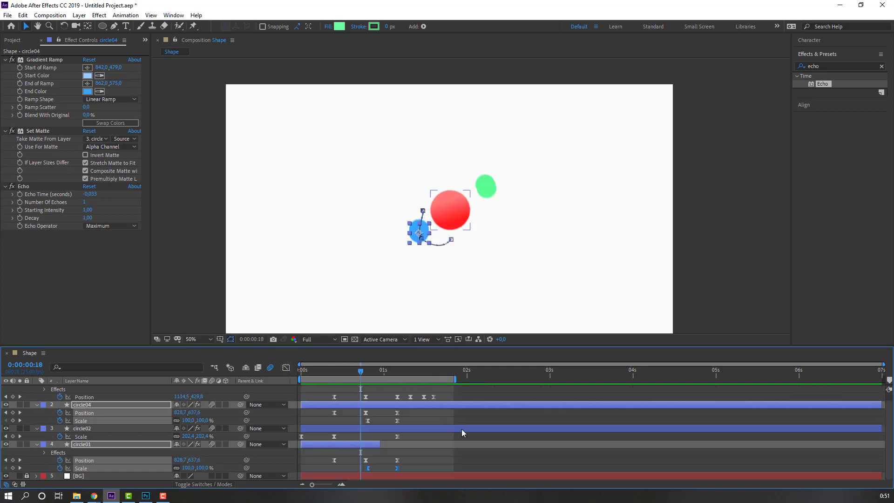
Step: Try to extend the end of the circle01 layer to about 0:00:01:00
left_click_drag(368, 374, 381, 371)
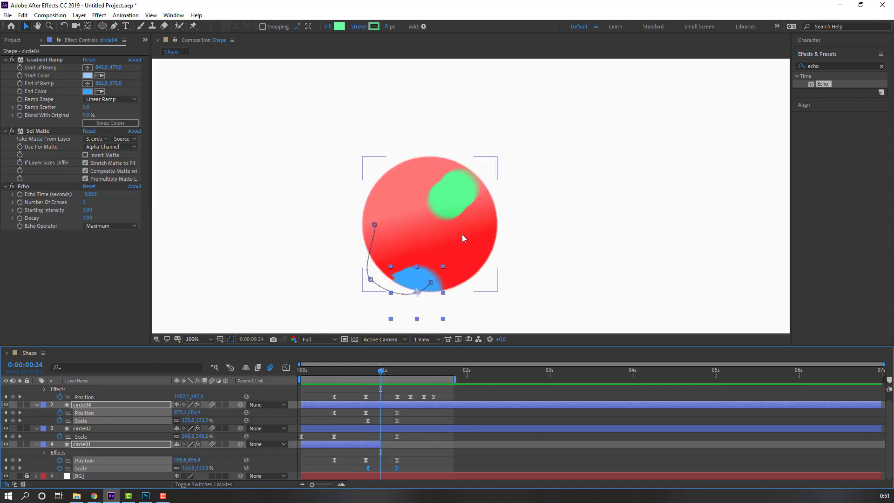
scroll(462, 234, "up", 1)
left_click_drag(380, 444, 384, 445)
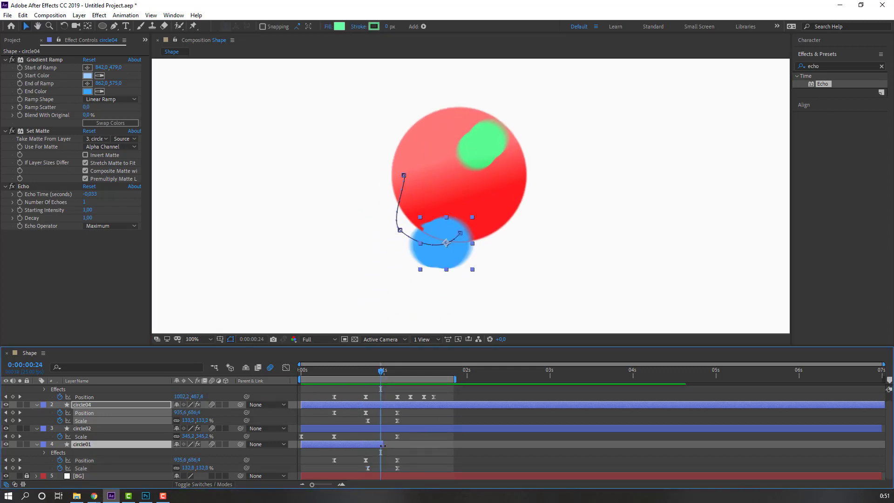
Step: Inspect the frame at 0:00:01:02 and preview the full icon animation at reduced magnification
left_click_drag(361, 371, 391, 371)
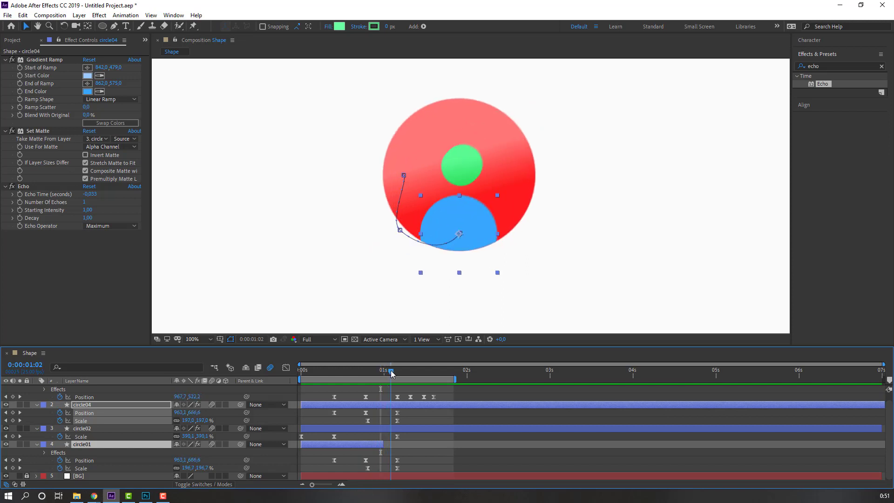
scroll(354, 259, "down", 1)
key("space")
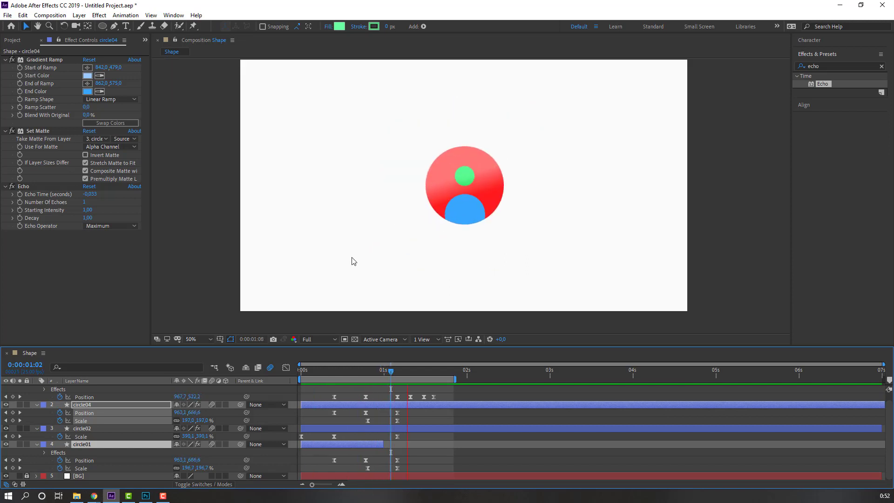
scroll(357, 264, "down", 1)
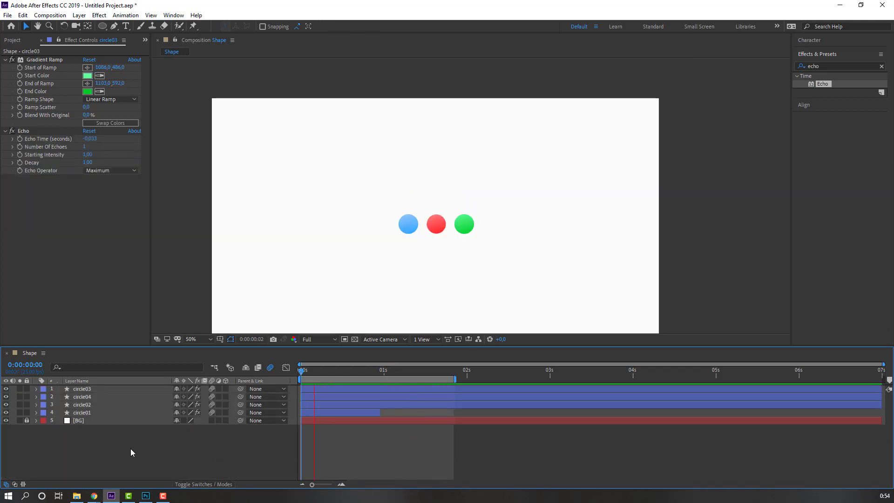
key("space")
Step: Widen circle03's arc by moving its Position keyframe near 0:00:00:20 to 1159.7, 334.7 and reshaping the motion path handles
left_click(87, 390)
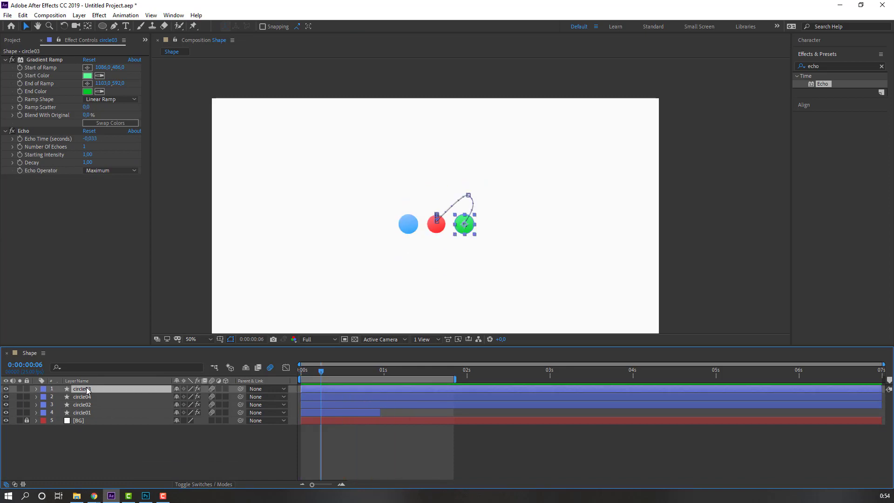
key("p")
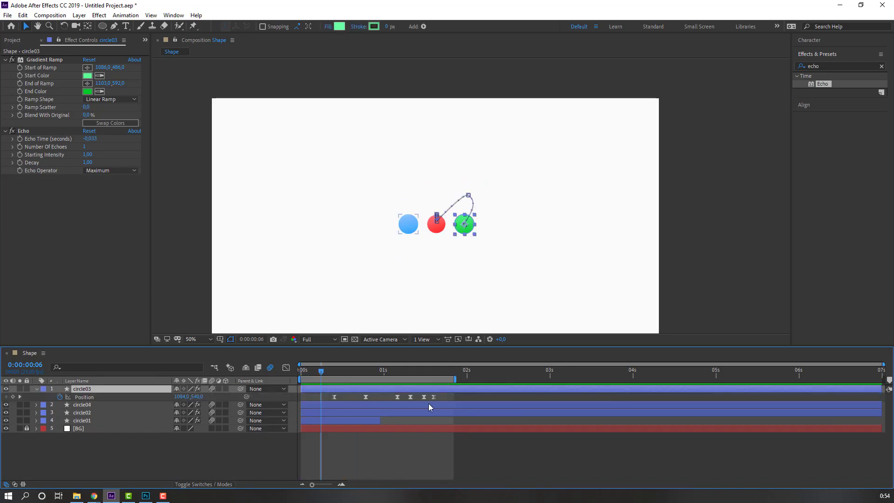
scroll(467, 248, "up", 2)
left_click(367, 371)
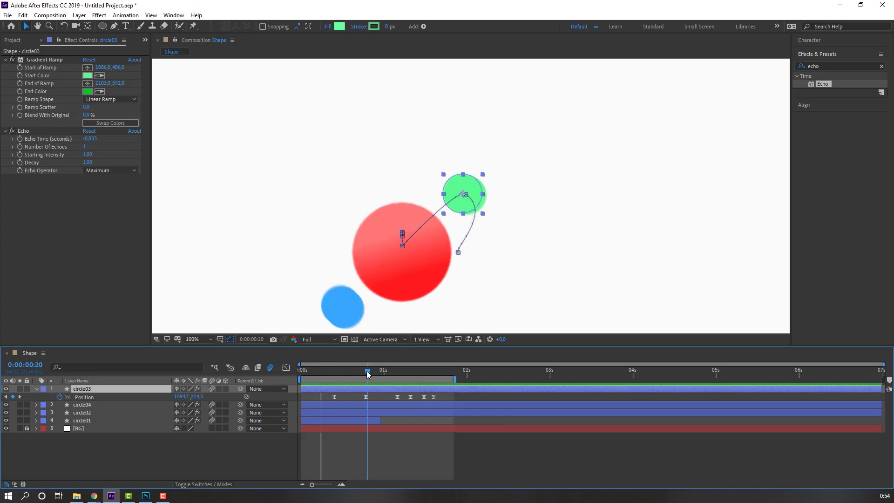
left_click(365, 396)
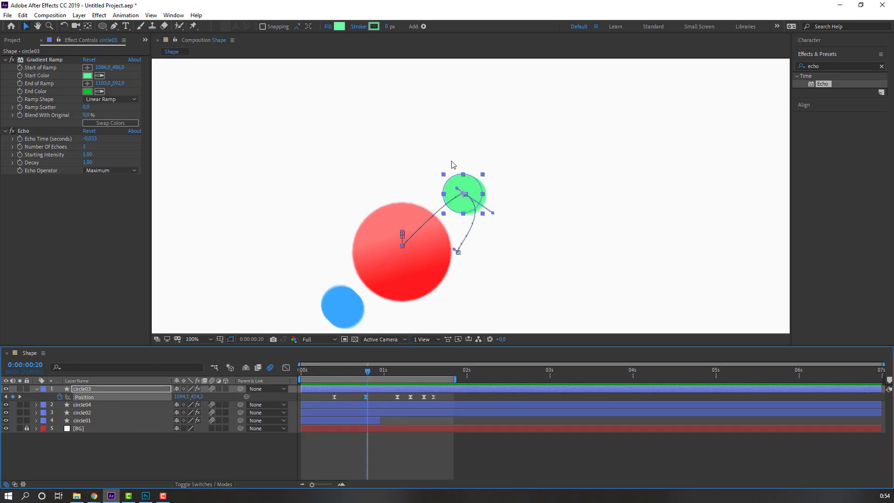
left_click_drag(470, 187, 435, 134)
key("Up")
key("Up")
key("Up")
left_click_drag(528, 174, 538, 196)
Step: Play the animation at reduced magnification to review circle03's wider arc
key("comma")
key("comma")
key("space")
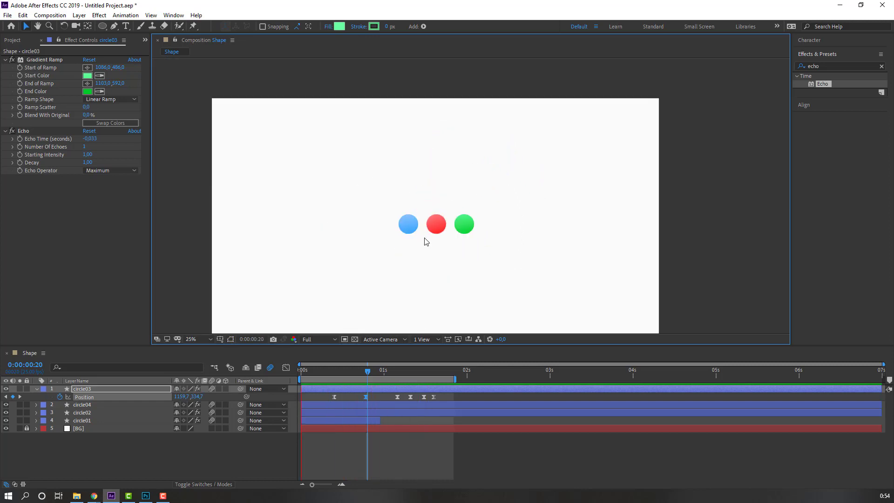
key("comma")
key("period")
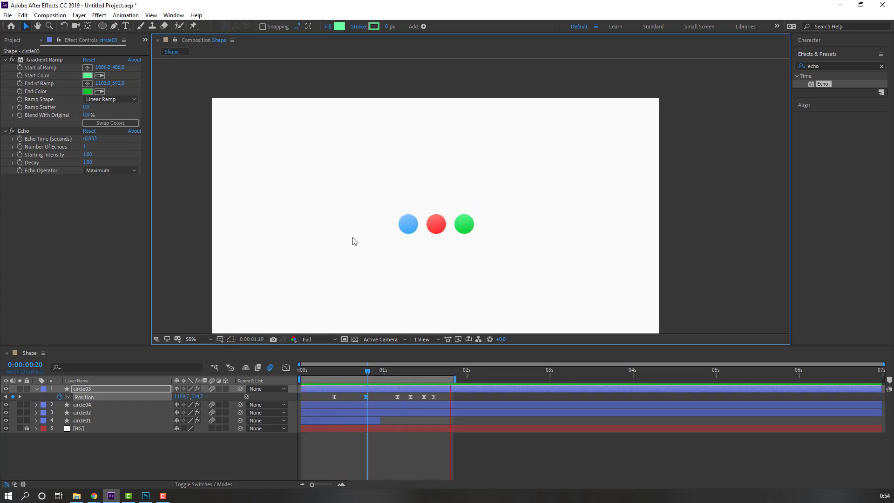
Step: Reveal the Position keyframes of the circle04 and circle01 layers and place the playhead at their 0:00:00:20 keyframes
left_click(82, 421)
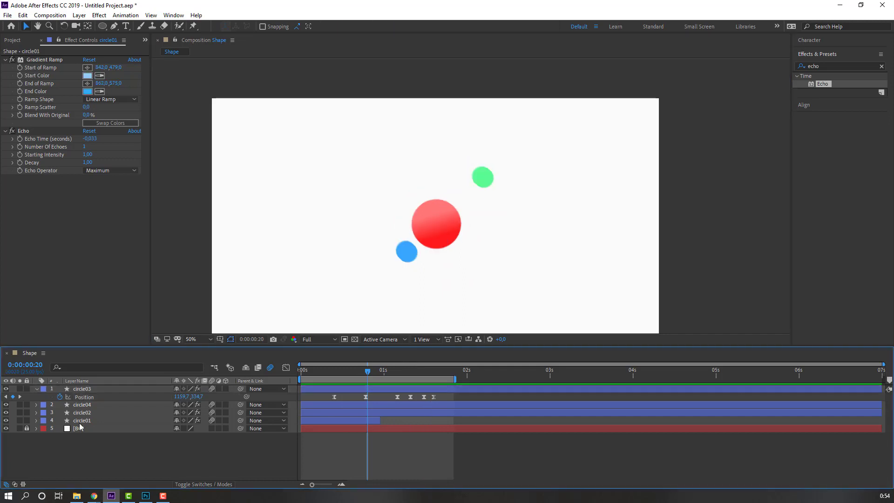
left_click(87, 420)
left_click(93, 405, "shift")
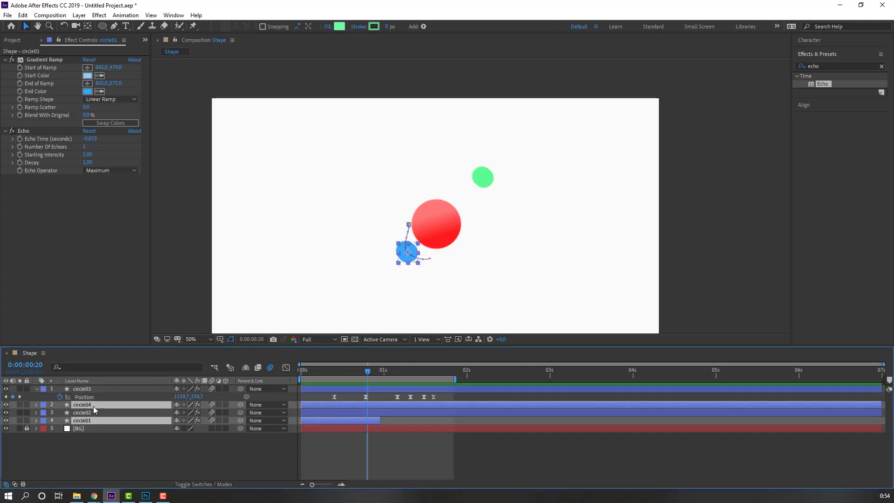
key("p")
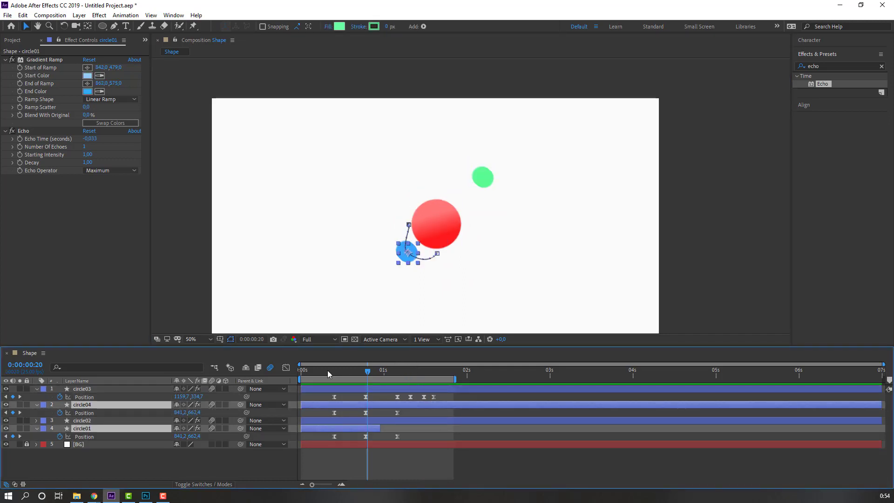
left_click_drag(328, 370, 367, 370)
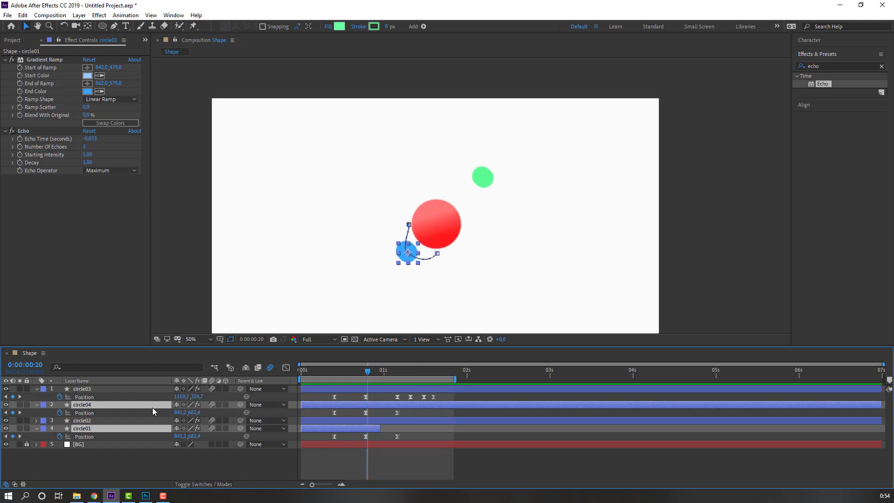
left_click(368, 412)
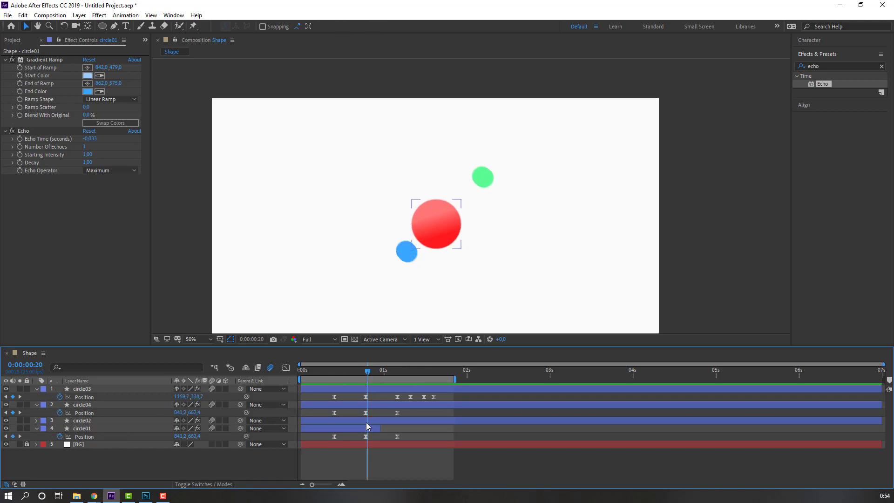
Step: Widen circle01's arc by moving its 0:00:00:20 Position keyframe to about 810.7, 753.4 and pulling the motion path handles outward
left_click(366, 413)
left_click(366, 436, "ctrl")
scroll(387, 289, "up", 1)
left_click_drag(346, 306, 416, 196)
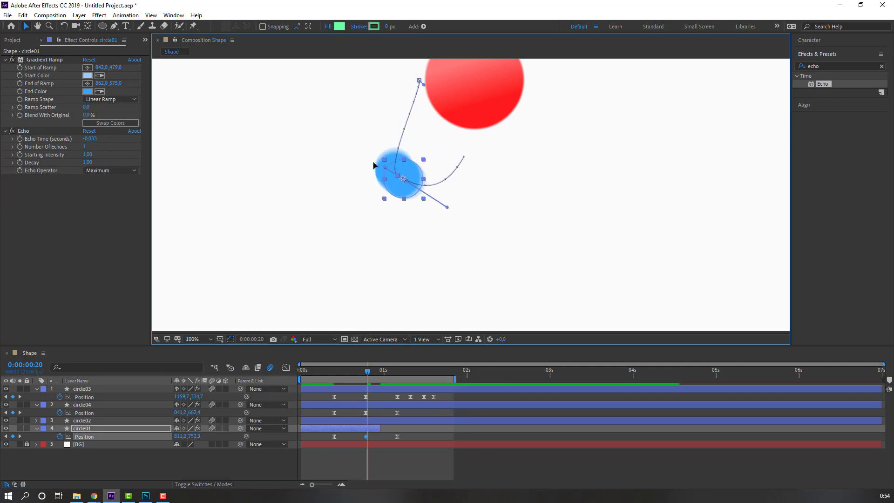
left_click_drag(374, 165, 347, 138)
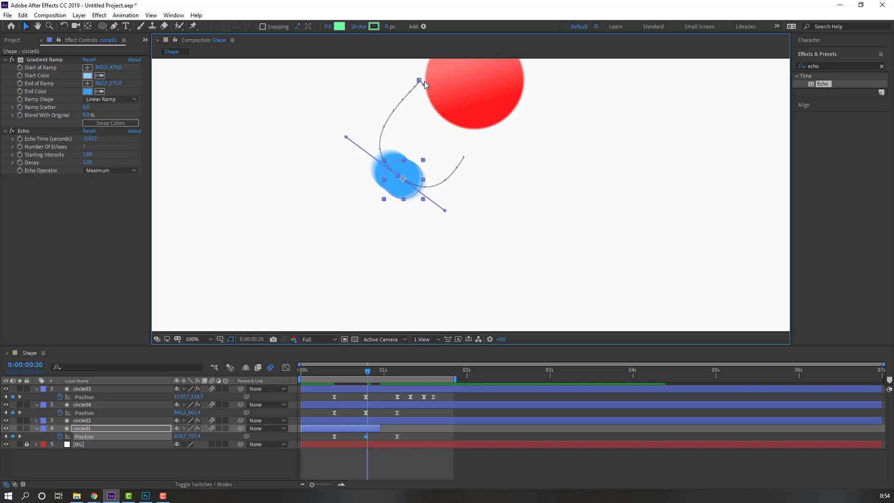
left_click_drag(423, 82, 403, 86)
Step: Play the animation to review circle01's wider arc and fit the composition to the viewer
scroll(456, 157, "down", 1)
key("space")
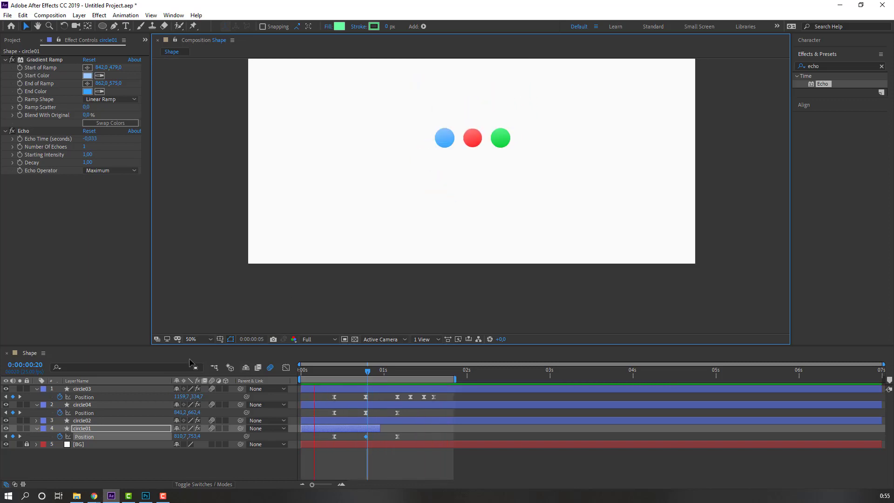
left_click(197, 340)
left_click(209, 187)
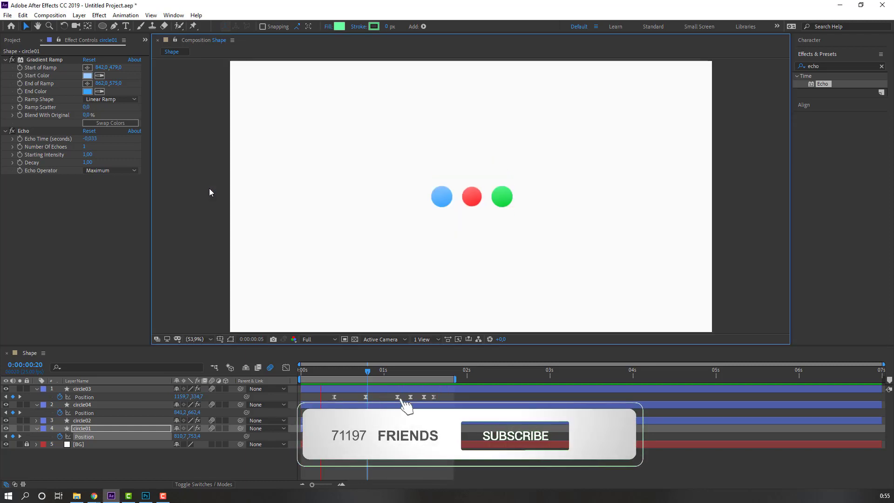